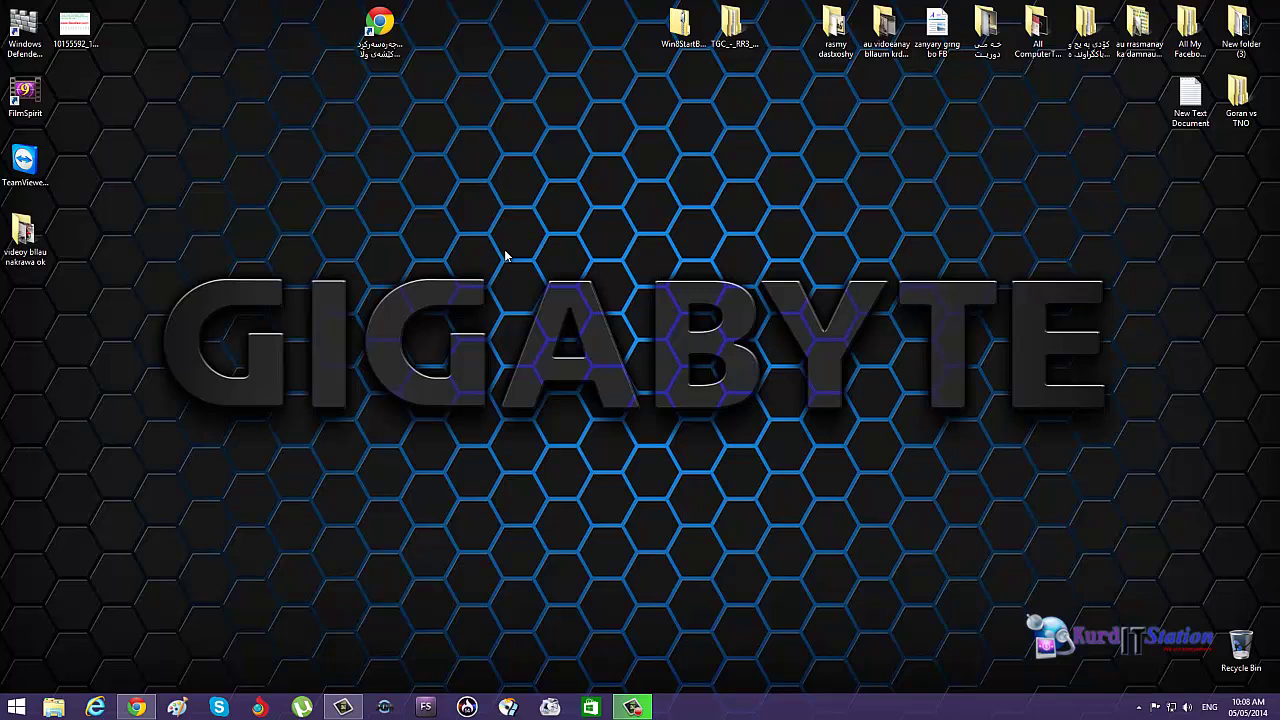
right_click(505, 255)
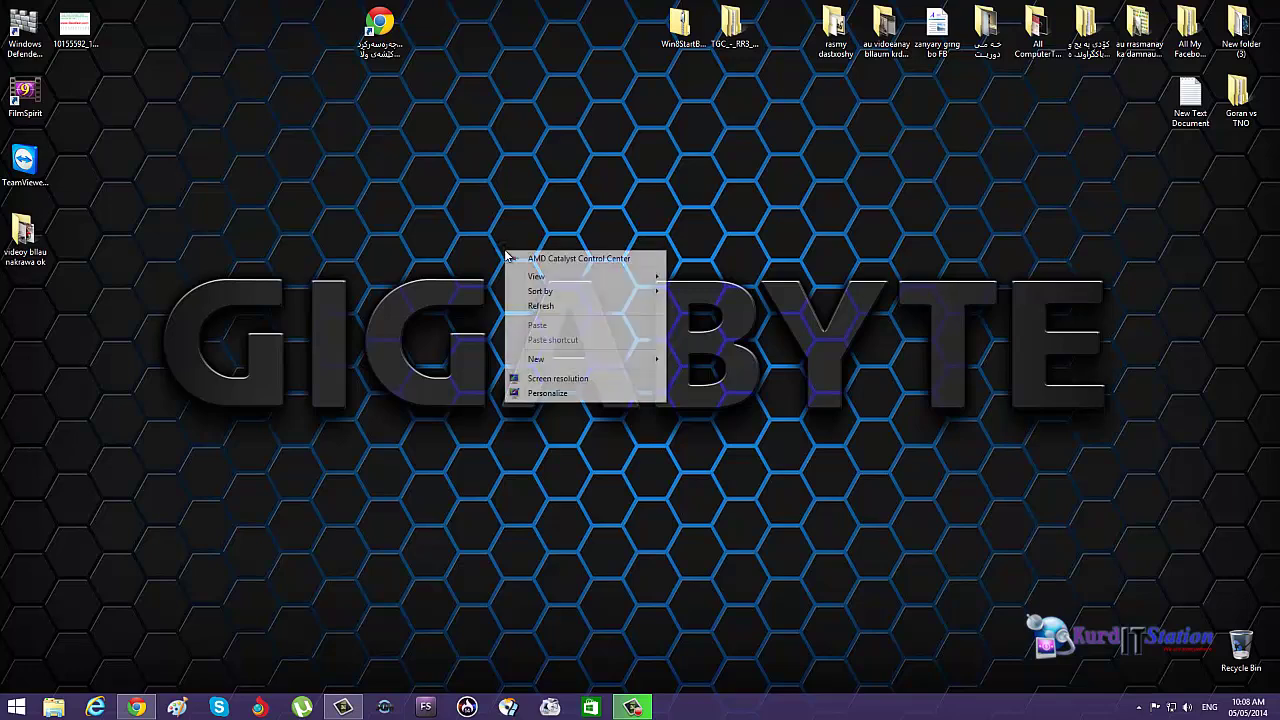
click(525, 304)
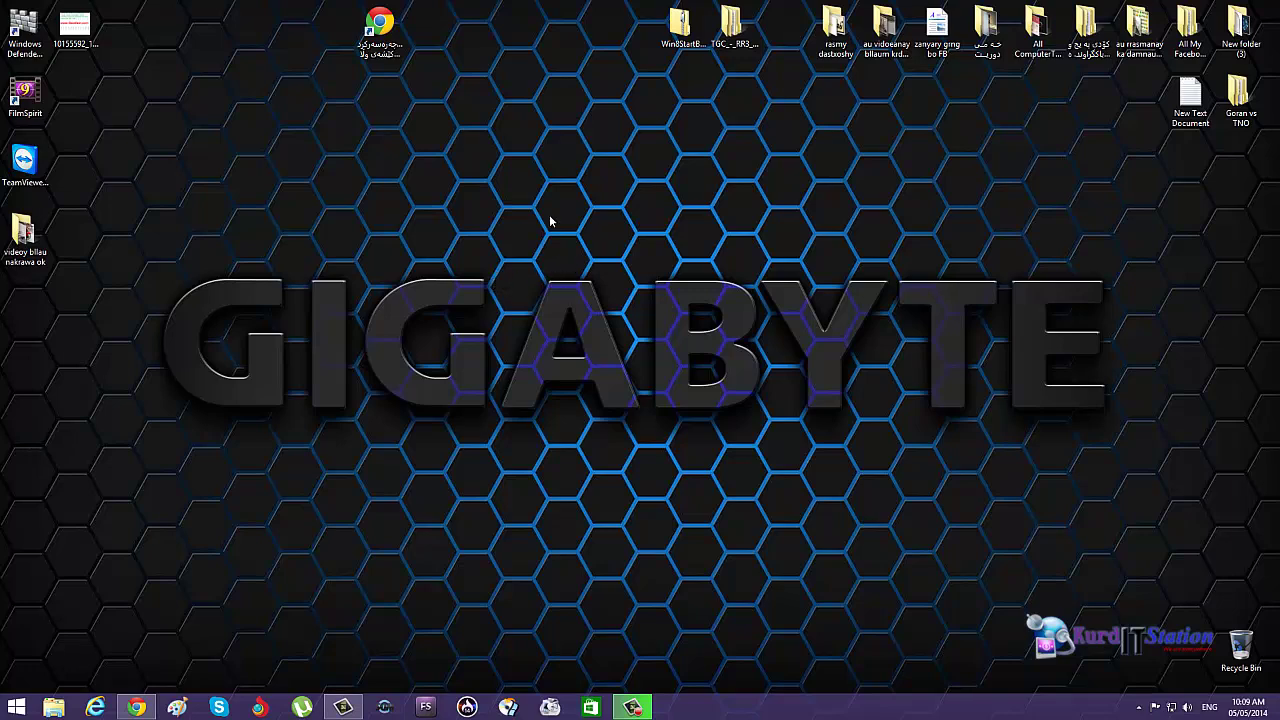
right_click(506, 236)
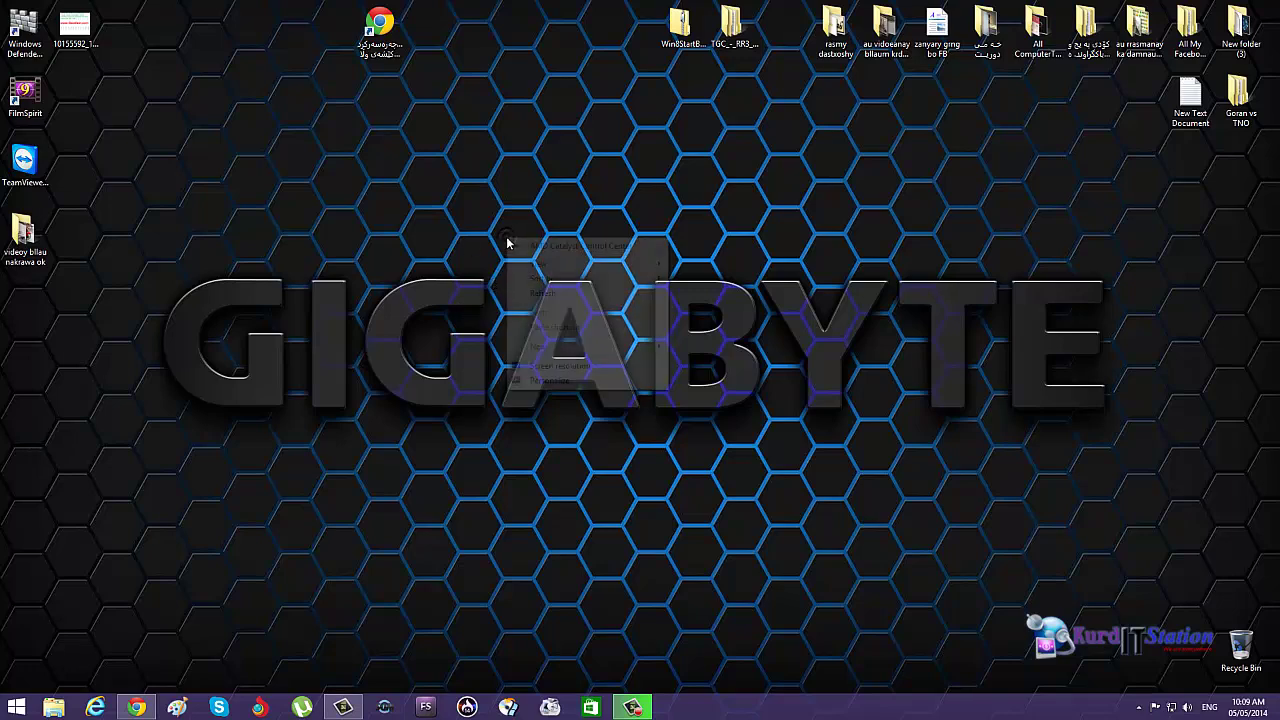
click(540, 294)
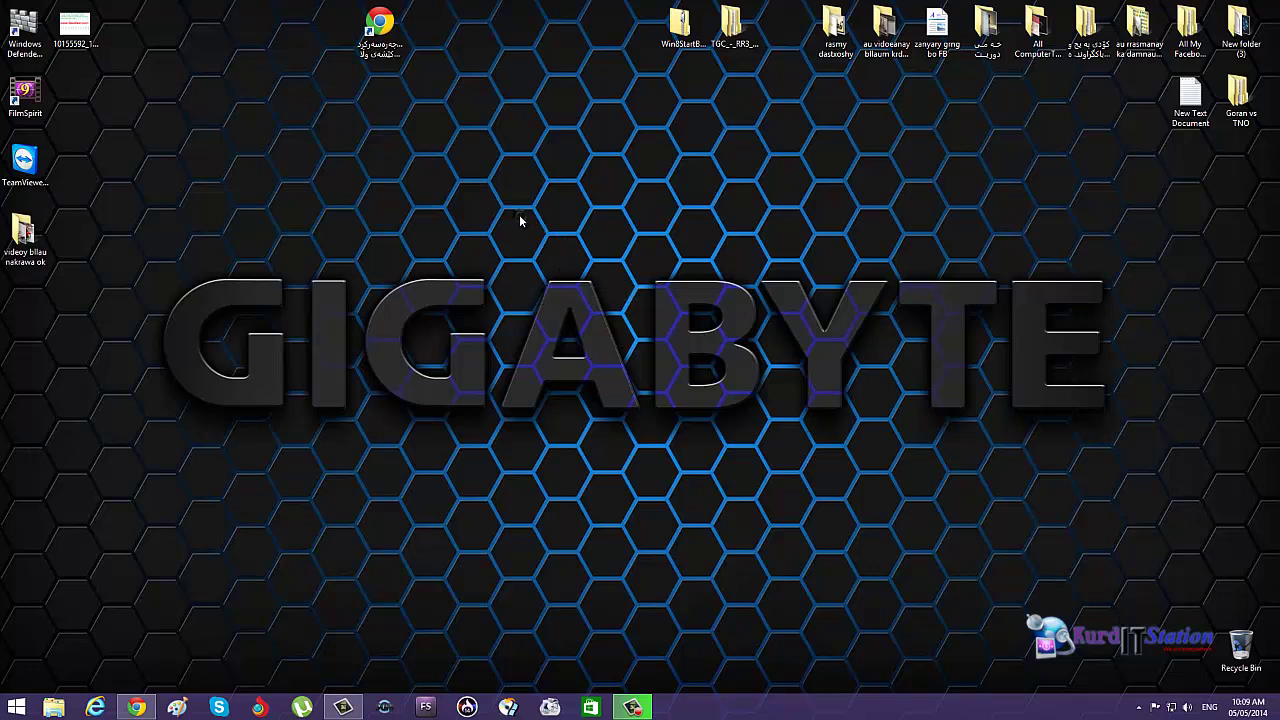
right_click(519, 220)
click(530, 272)
right_click(527, 255)
click(571, 306)
right_click(522, 232)
click(553, 280)
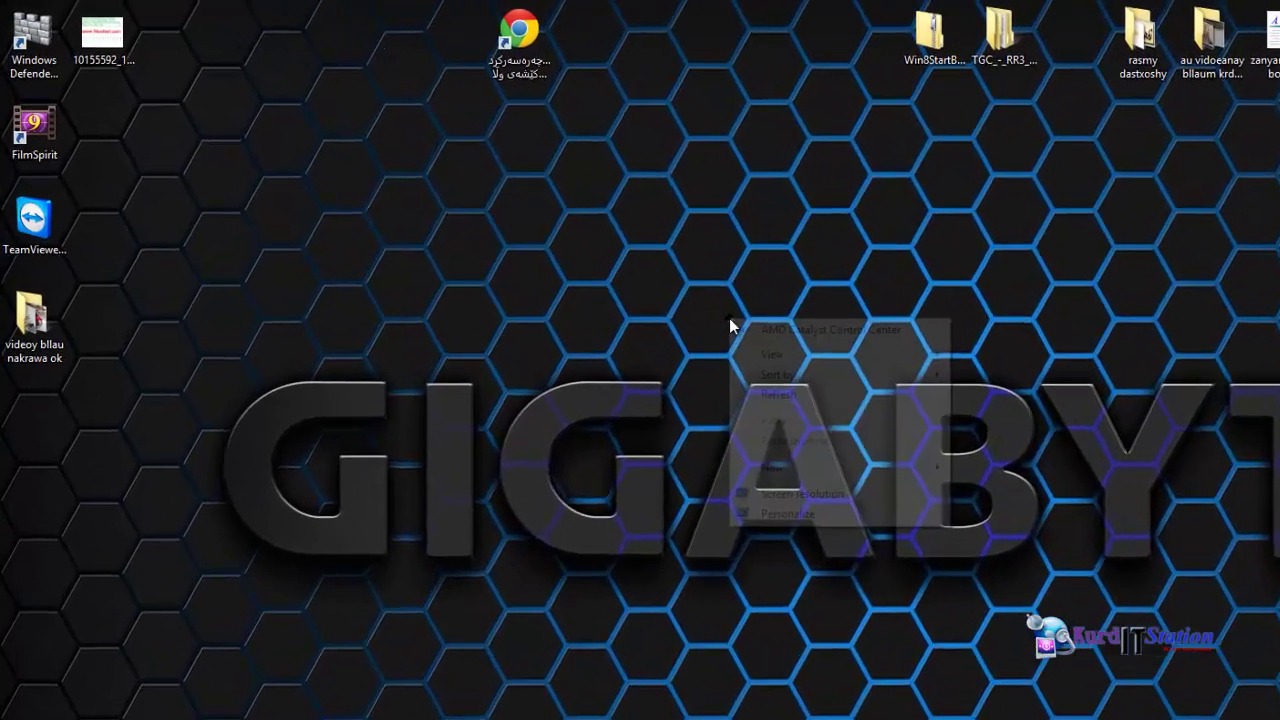
- Create a new folder named faelakanm on the desktop and open it
right_click(535, 236)
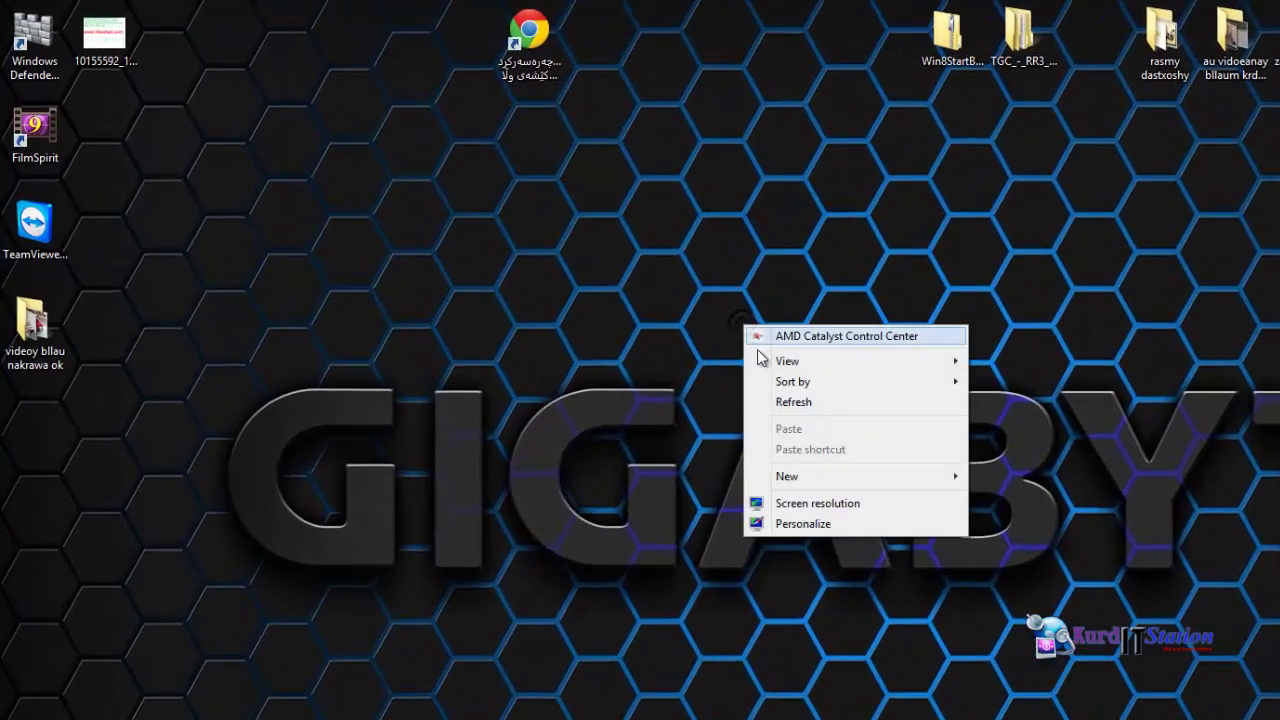
mouse_move(895, 474)
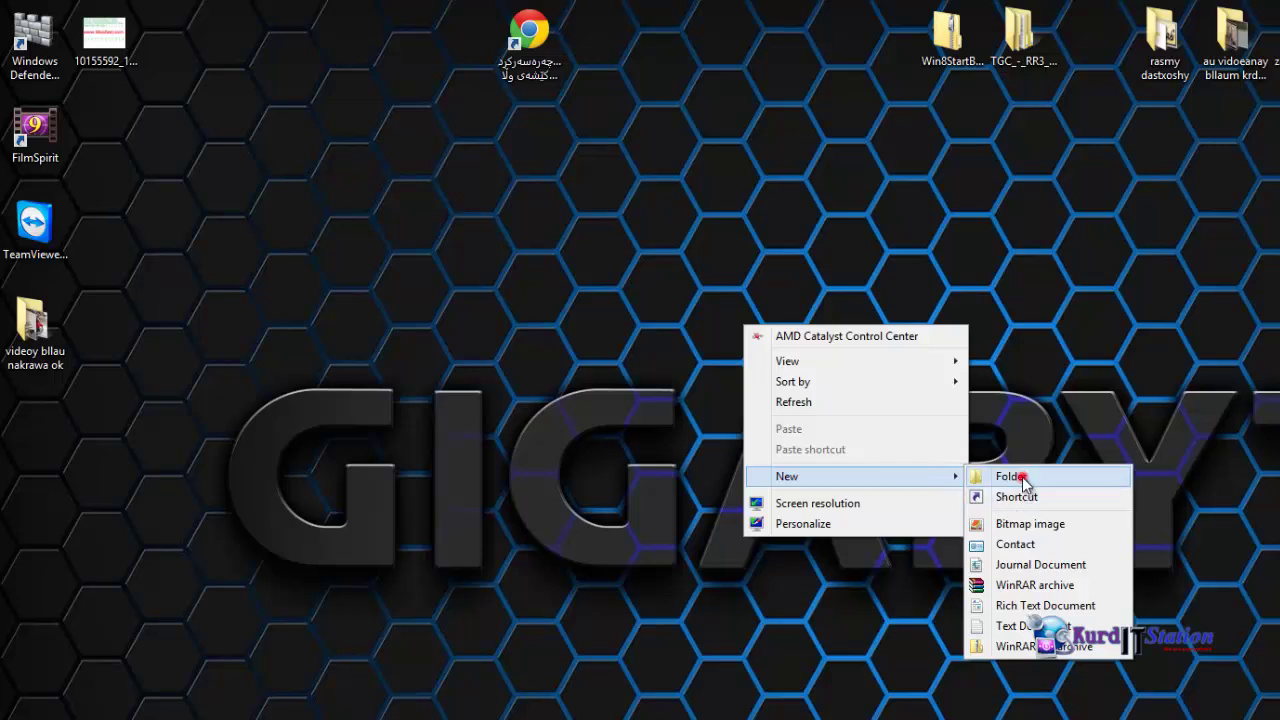
click(1023, 481)
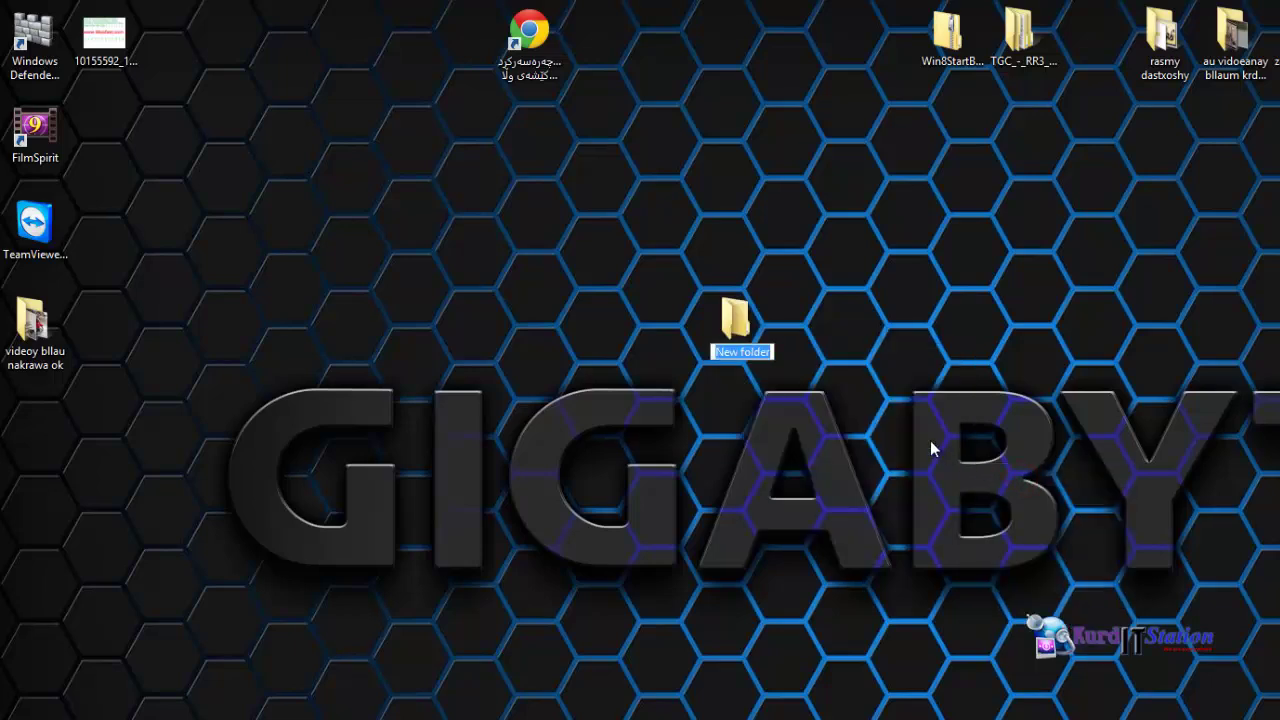
text(faelak)
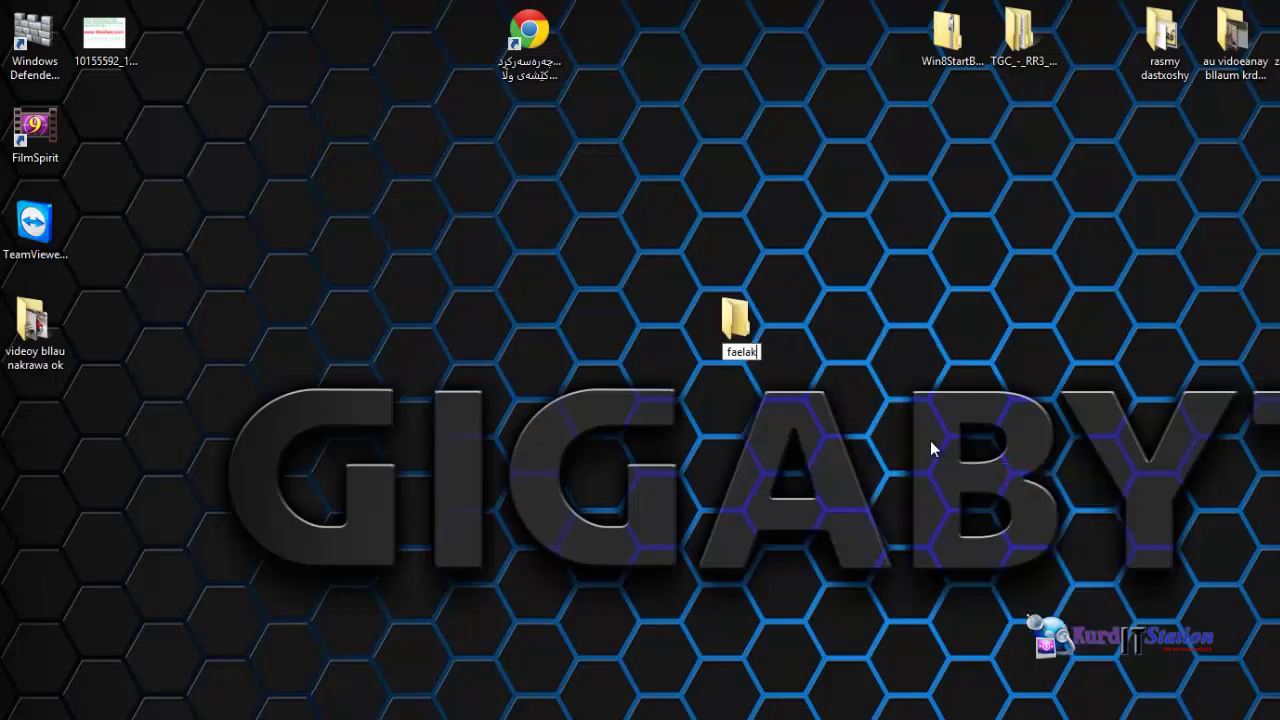
text(anm)
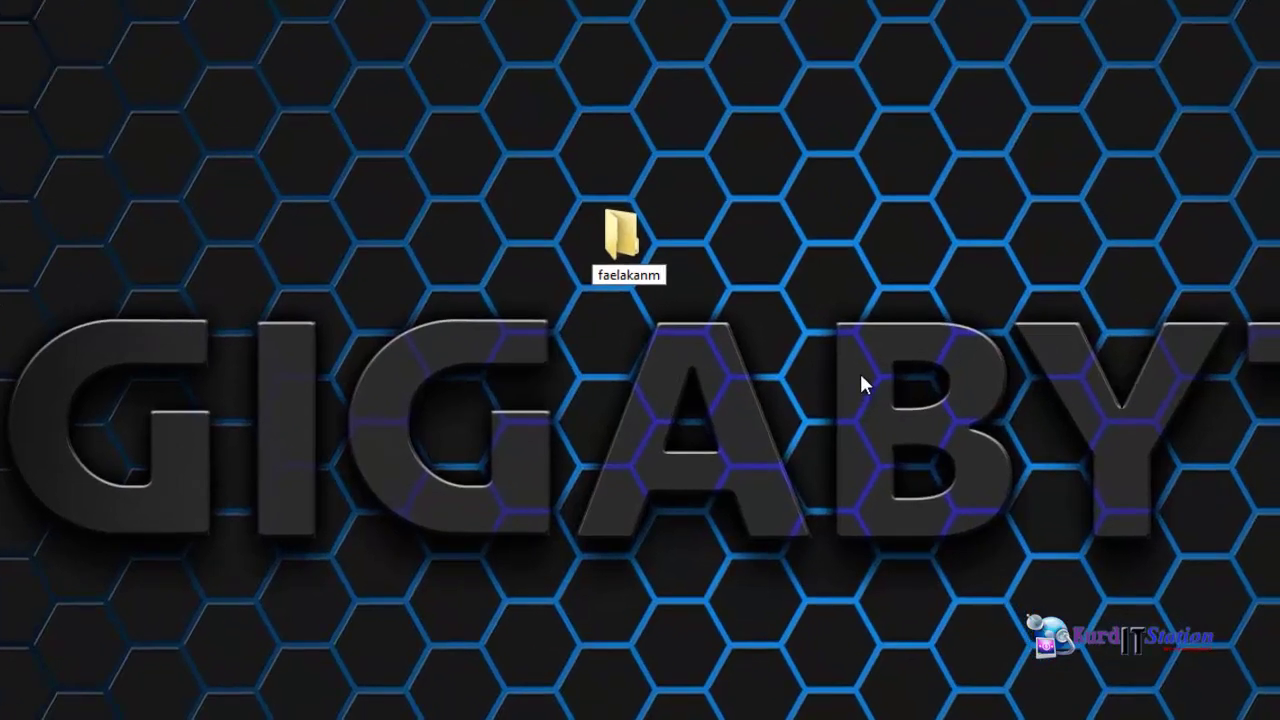
click(942, 249)
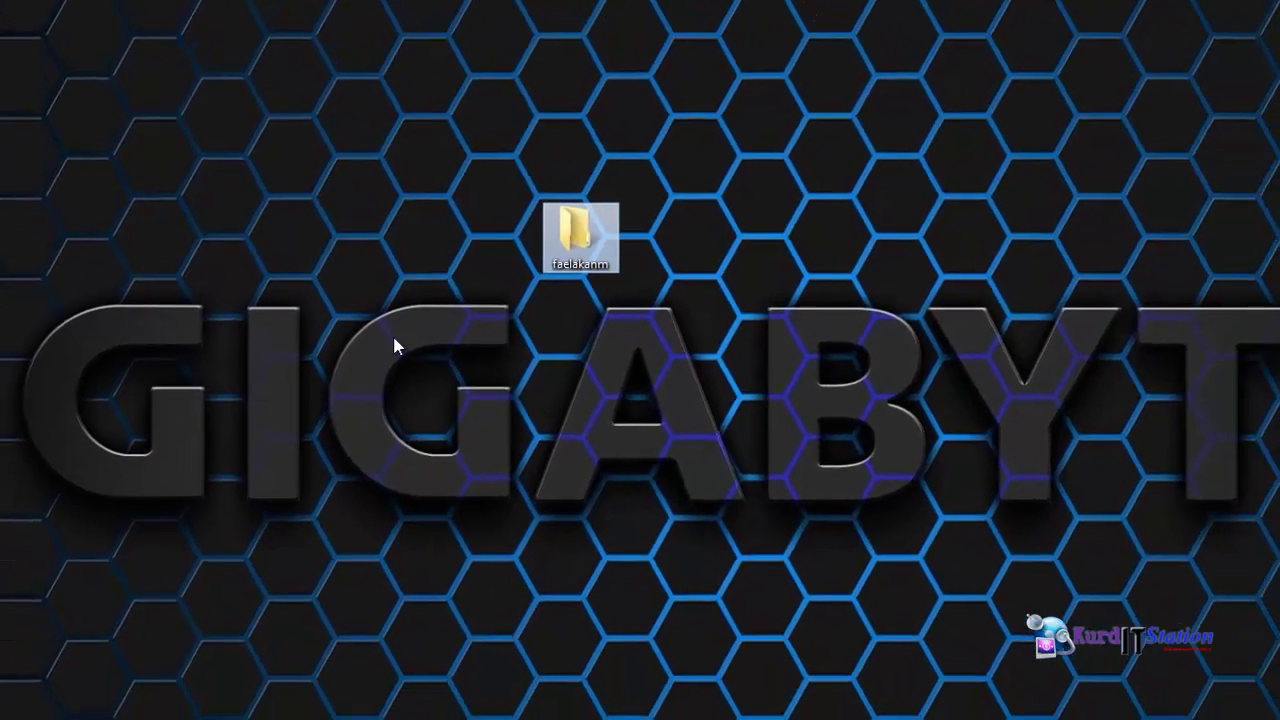
double_click(580, 237)
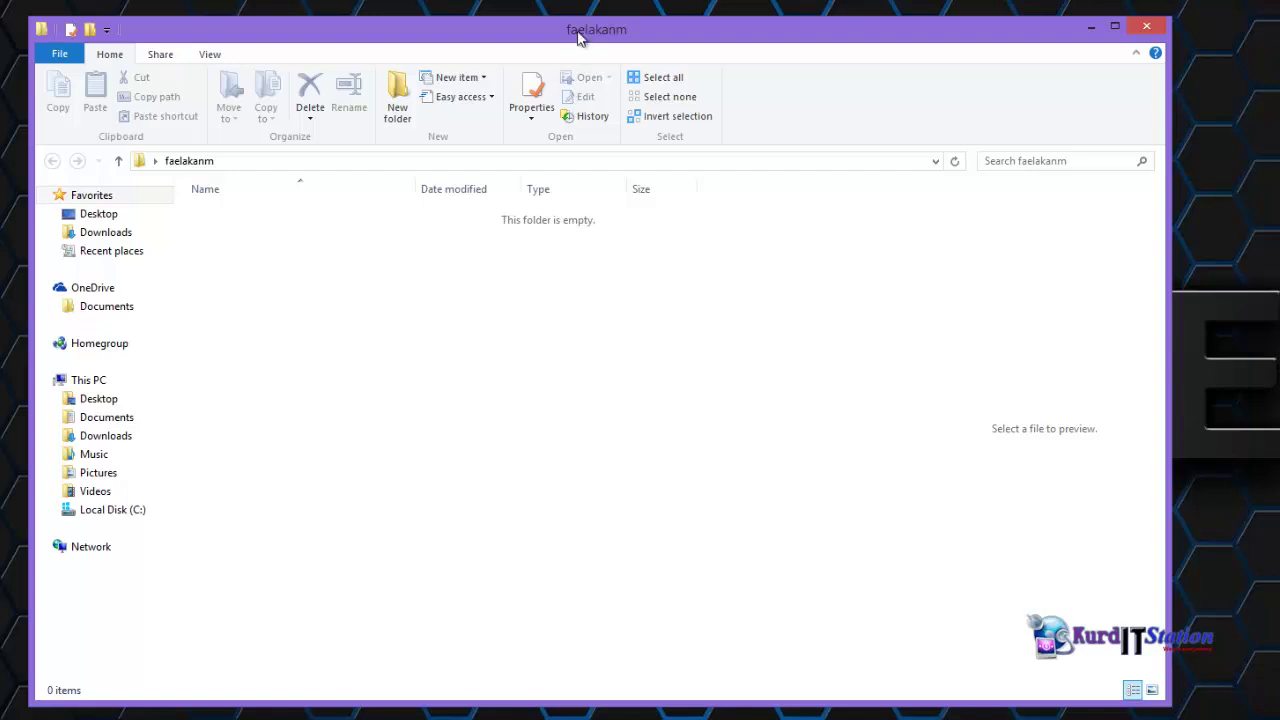
drag(577, 37, 637, 85)
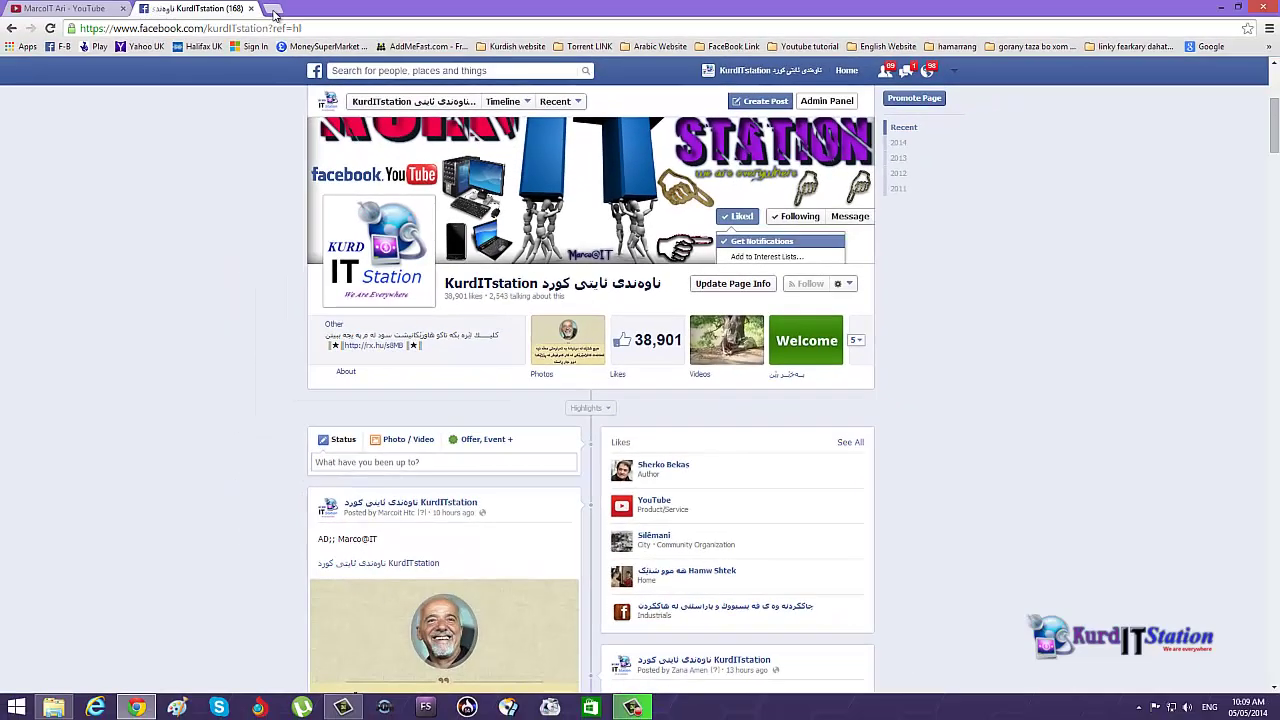
- Switch to Chrome and open the bookmark How to Install inKurdish in Google Chrome in a new tab
key(ctrl+t)
click(1268, 47)
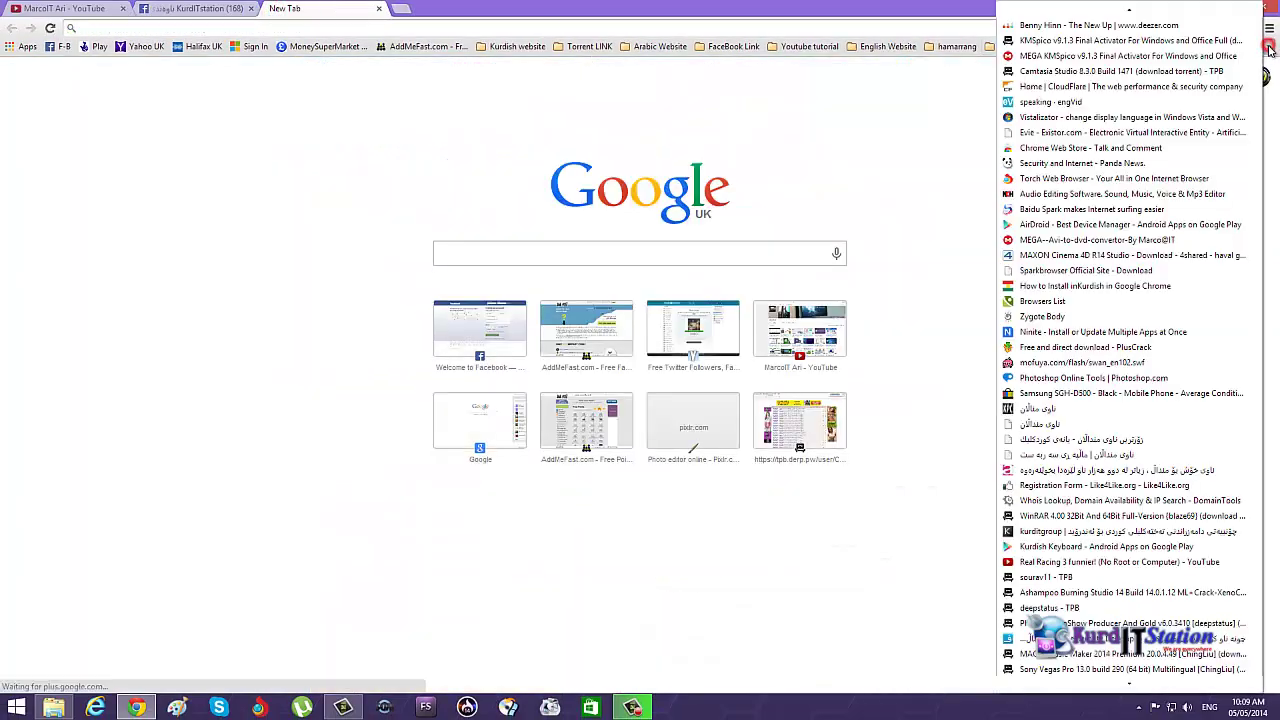
click(820, 114)
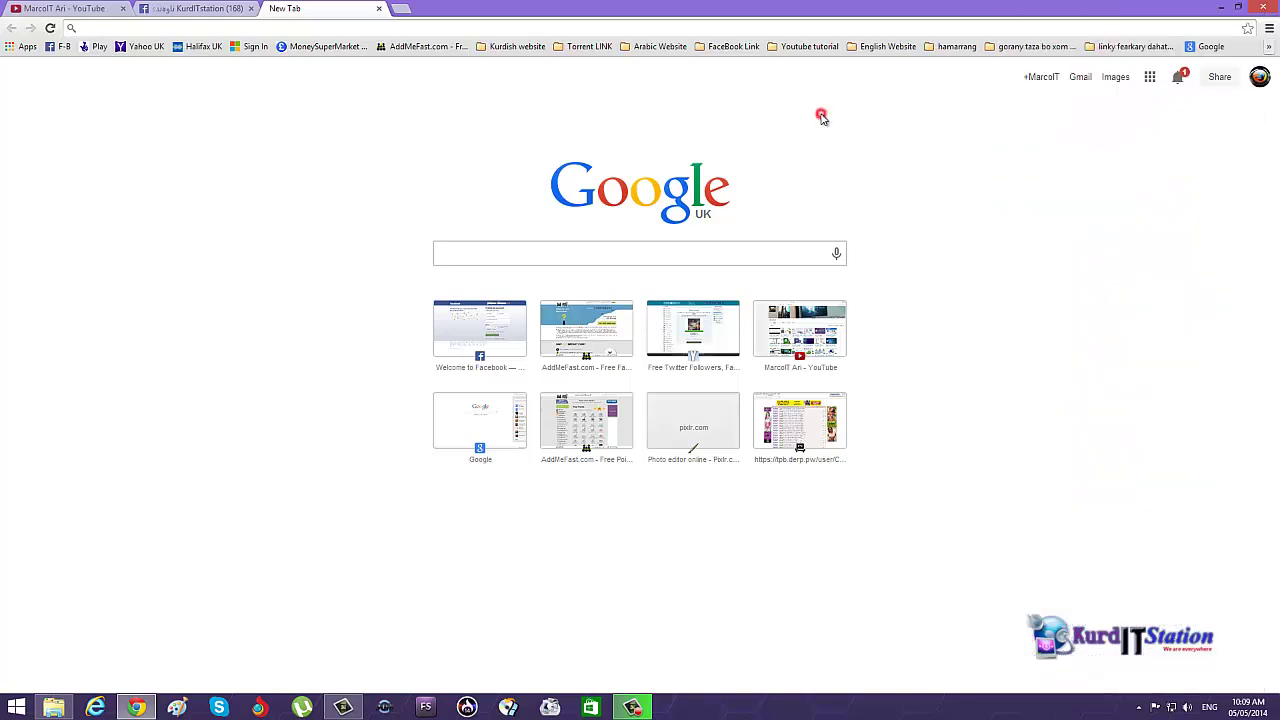
click(1268, 47)
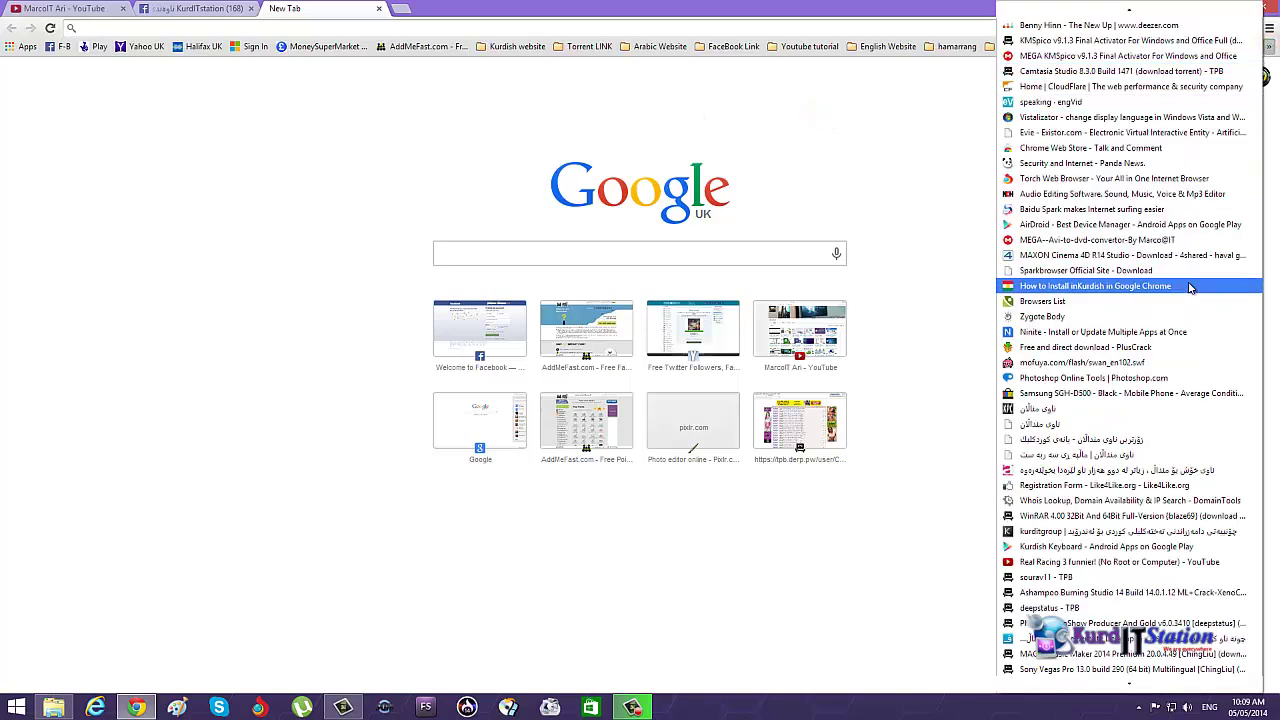
click(1094, 286)
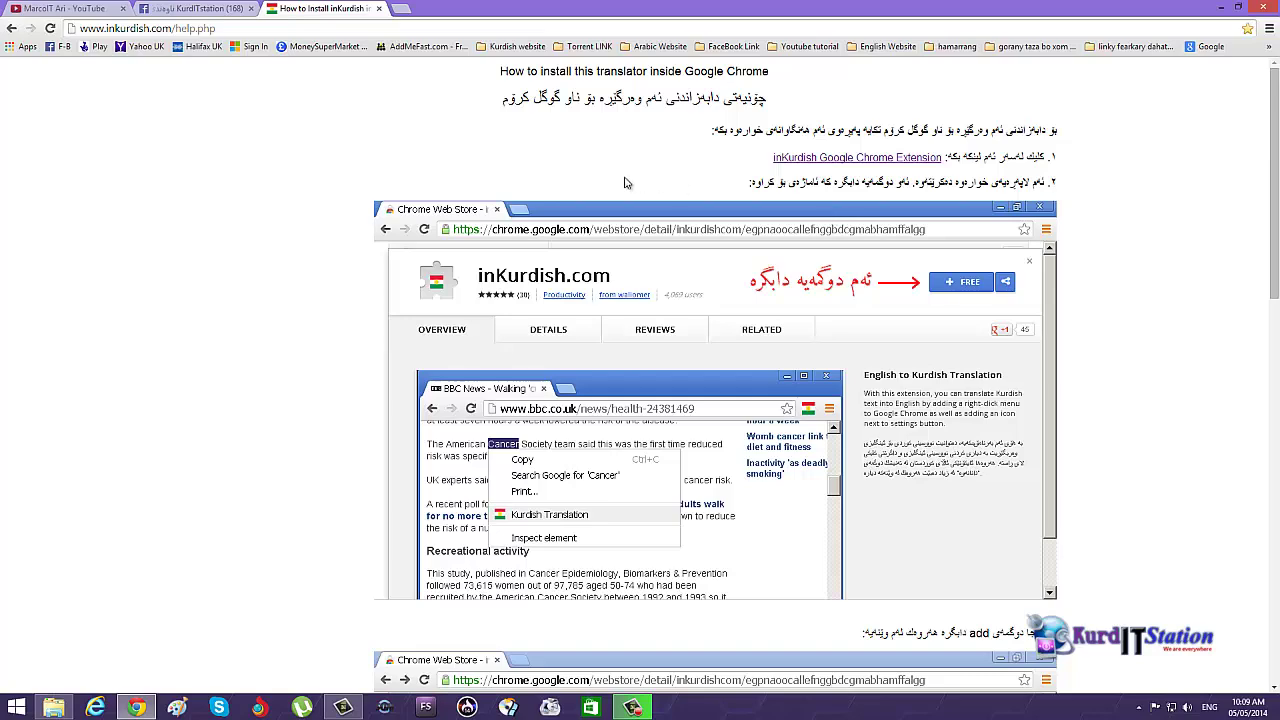
- Place the bookmark How to Install inKurdish in Google Chrome as a shortcut in the faelakanm folder, then minimize the browser
click(1271, 46)
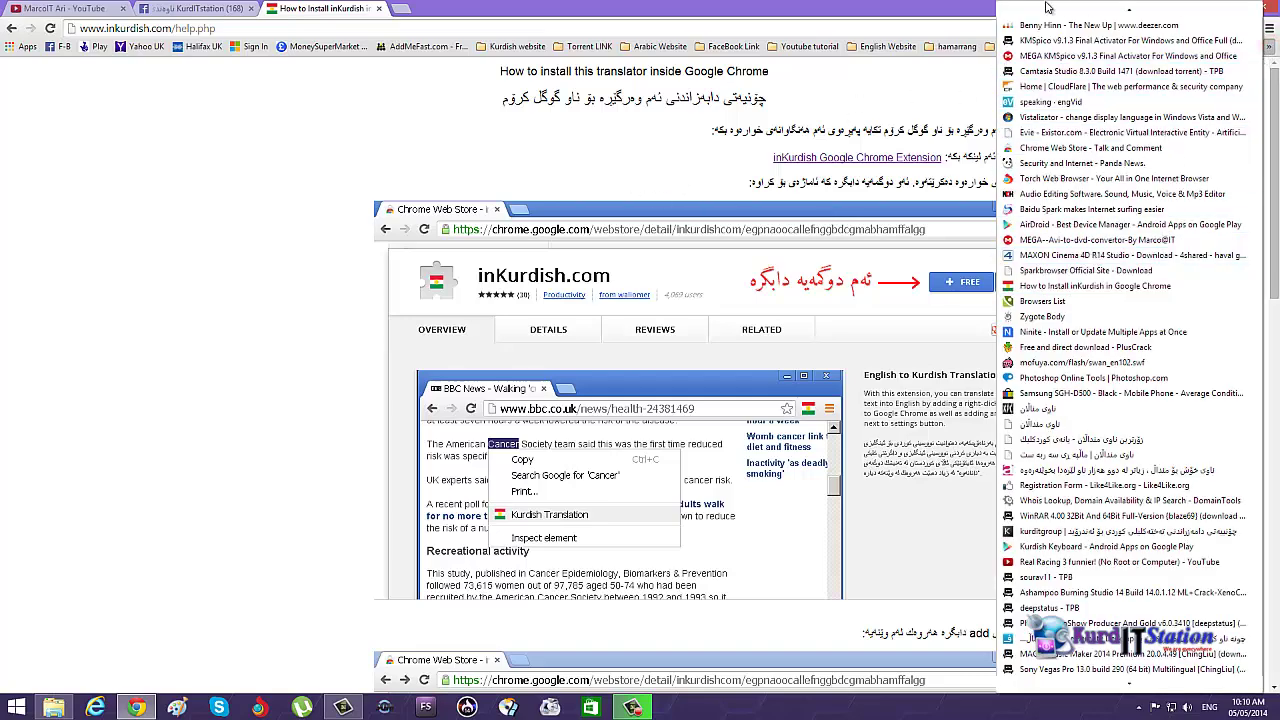
click(943, 6)
click(1238, 7)
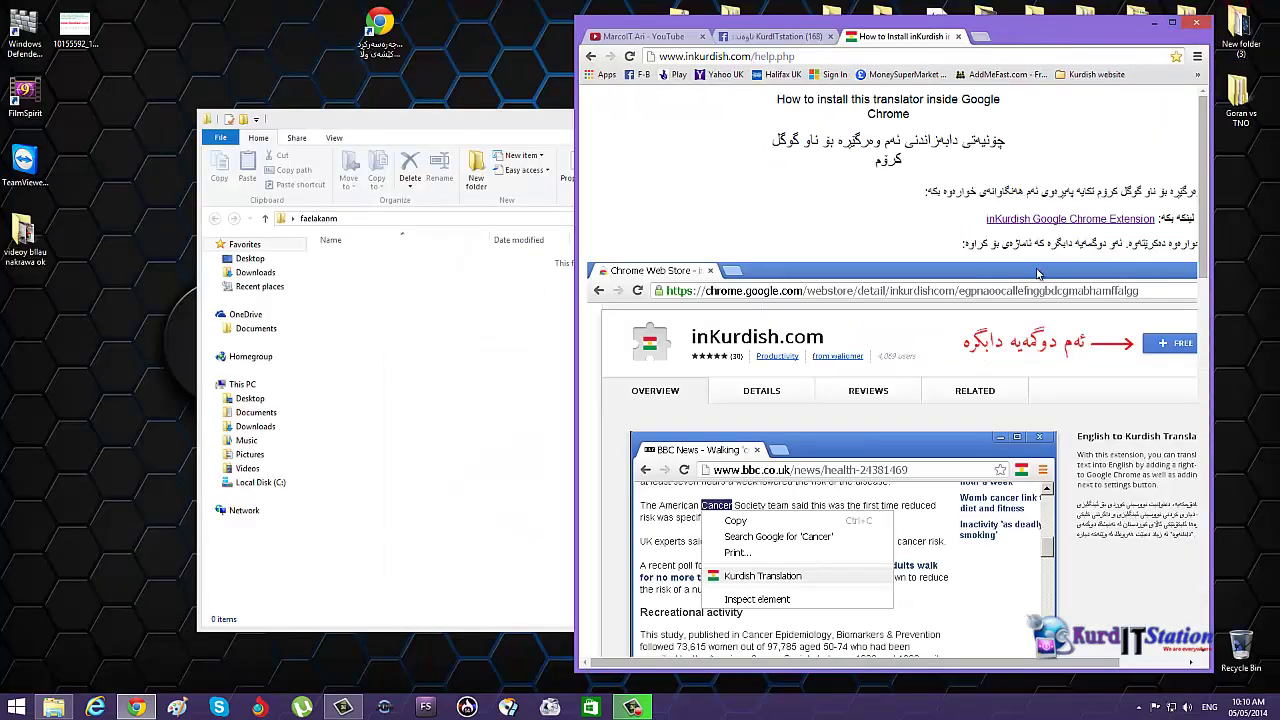
click(1197, 74)
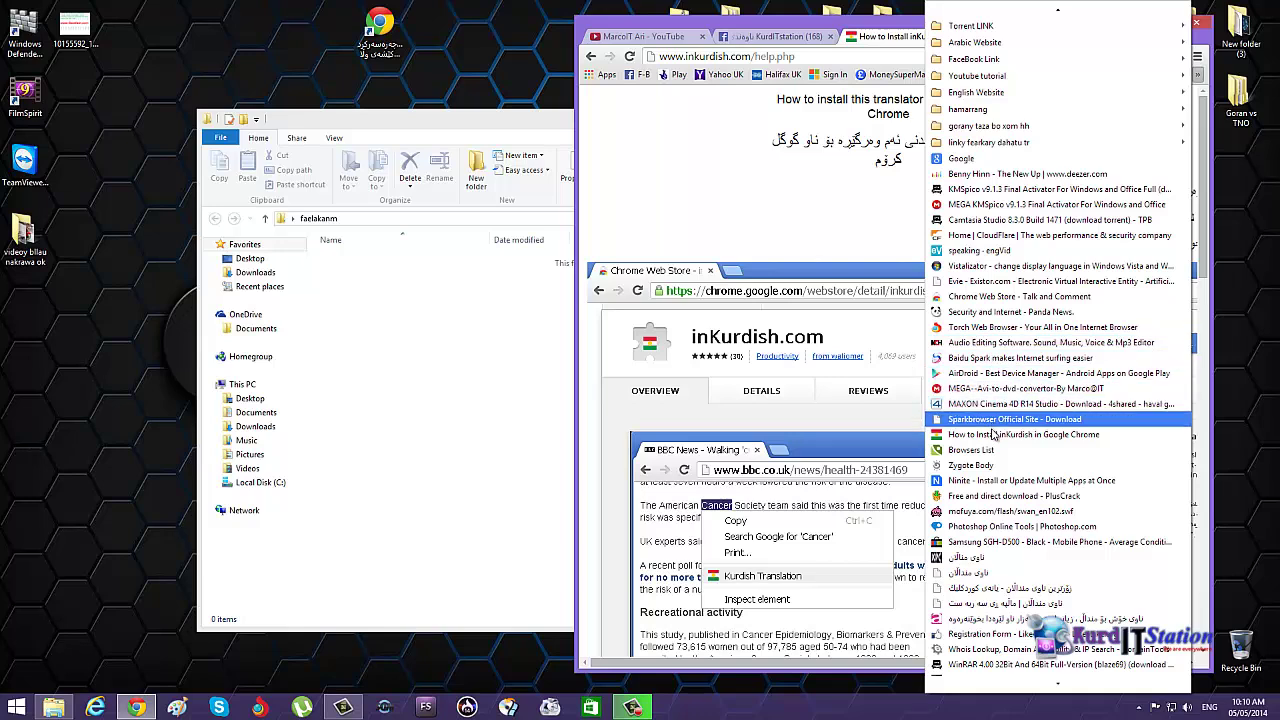
drag(993, 436, 423, 345)
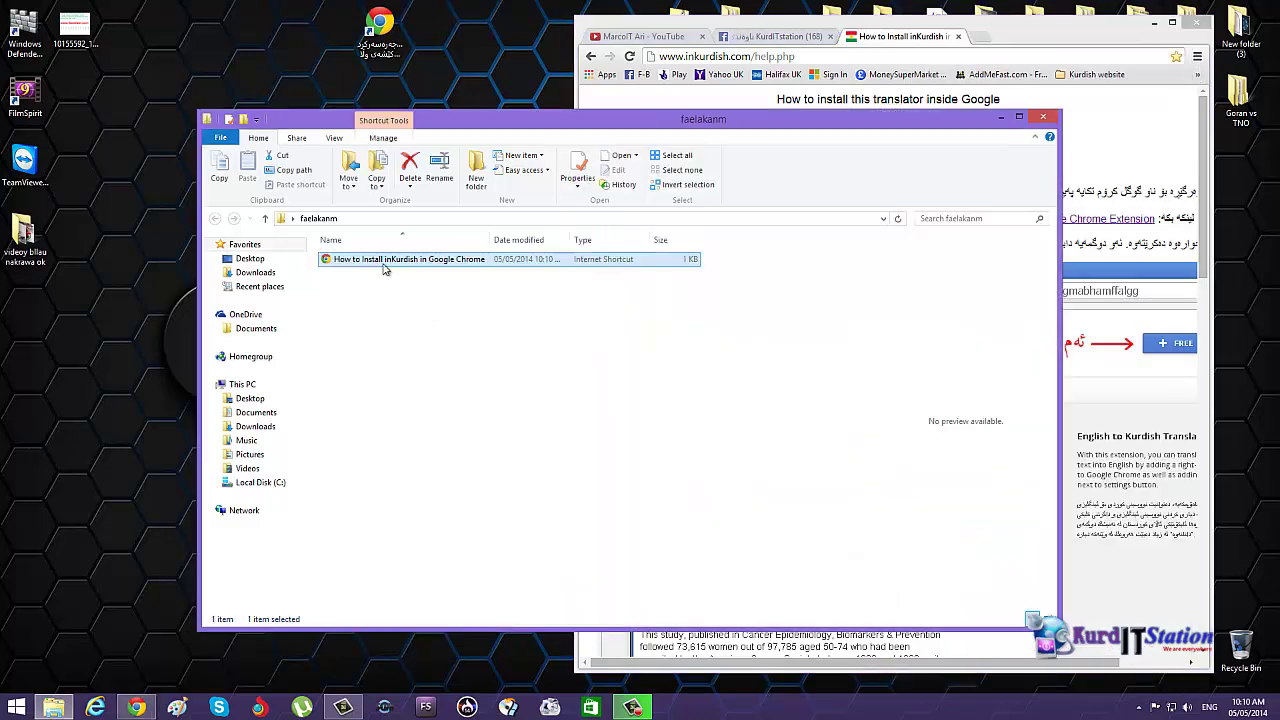
click(1172, 22)
click(1222, 10)
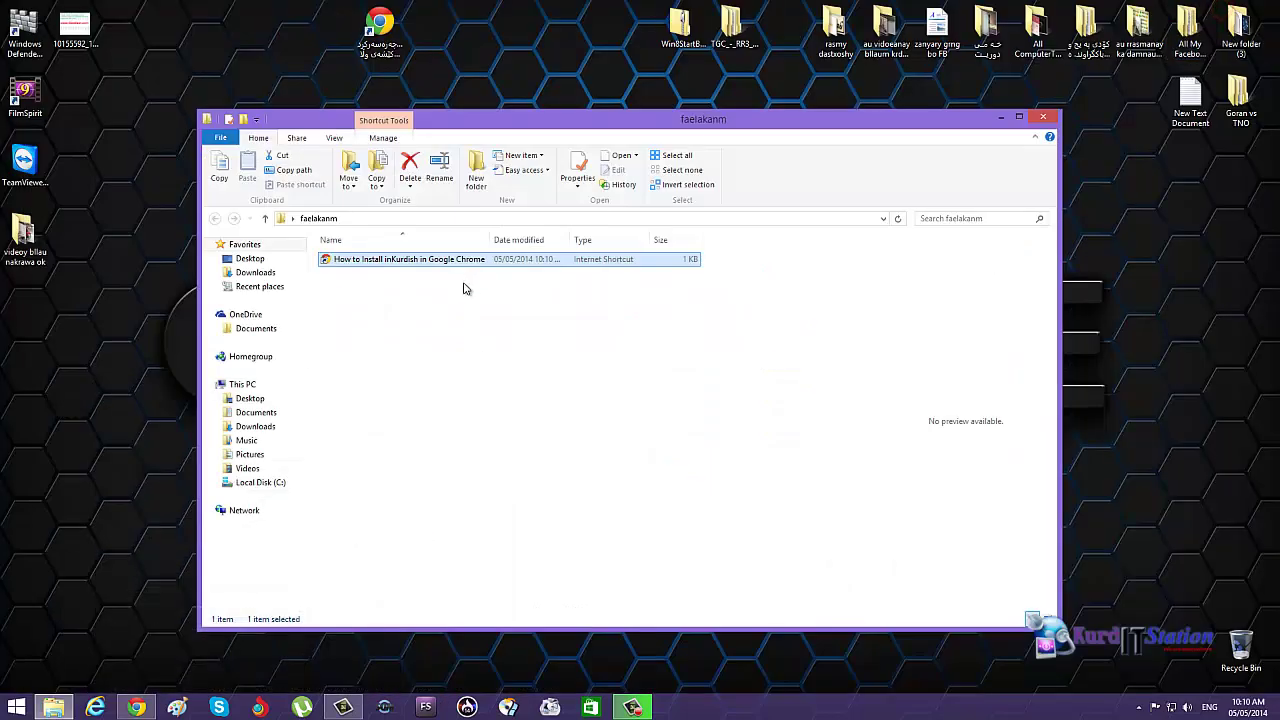
- Move the first picture from the Kurdish-named desktop pictures folder into the faelakanm folder and close the source folder
drag(590, 124, 617, 120)
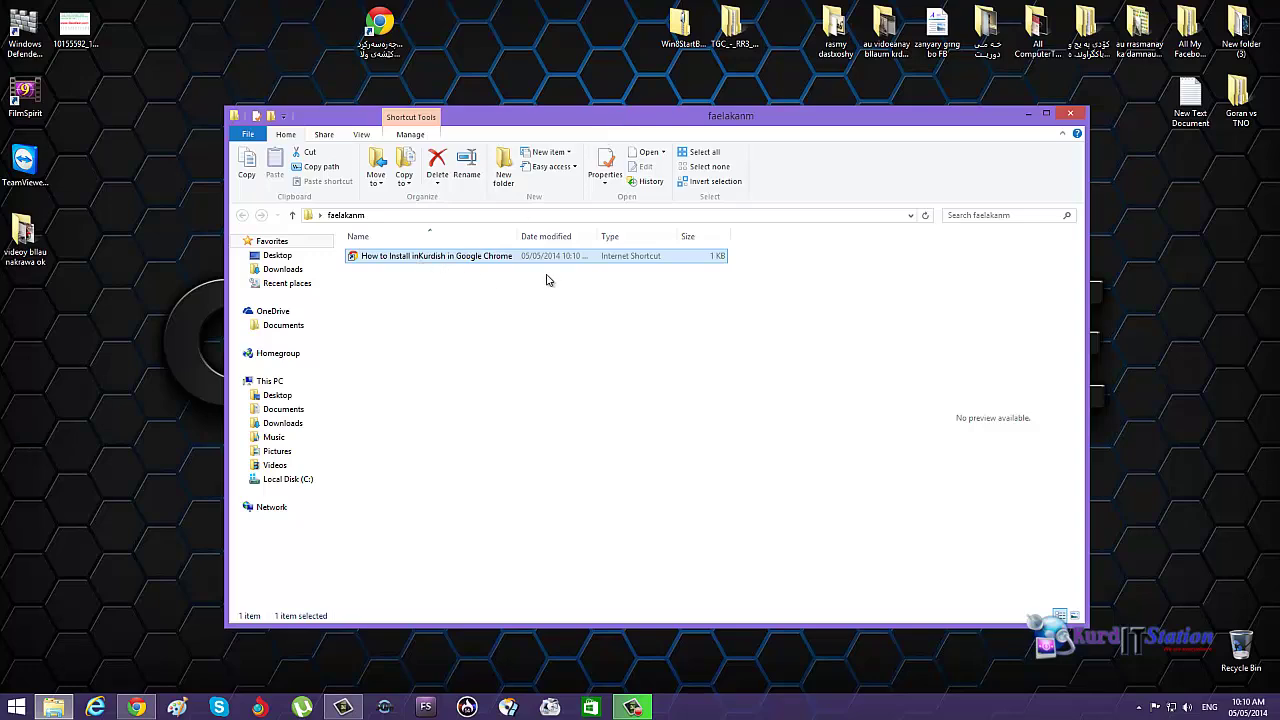
drag(557, 124, 558, 133)
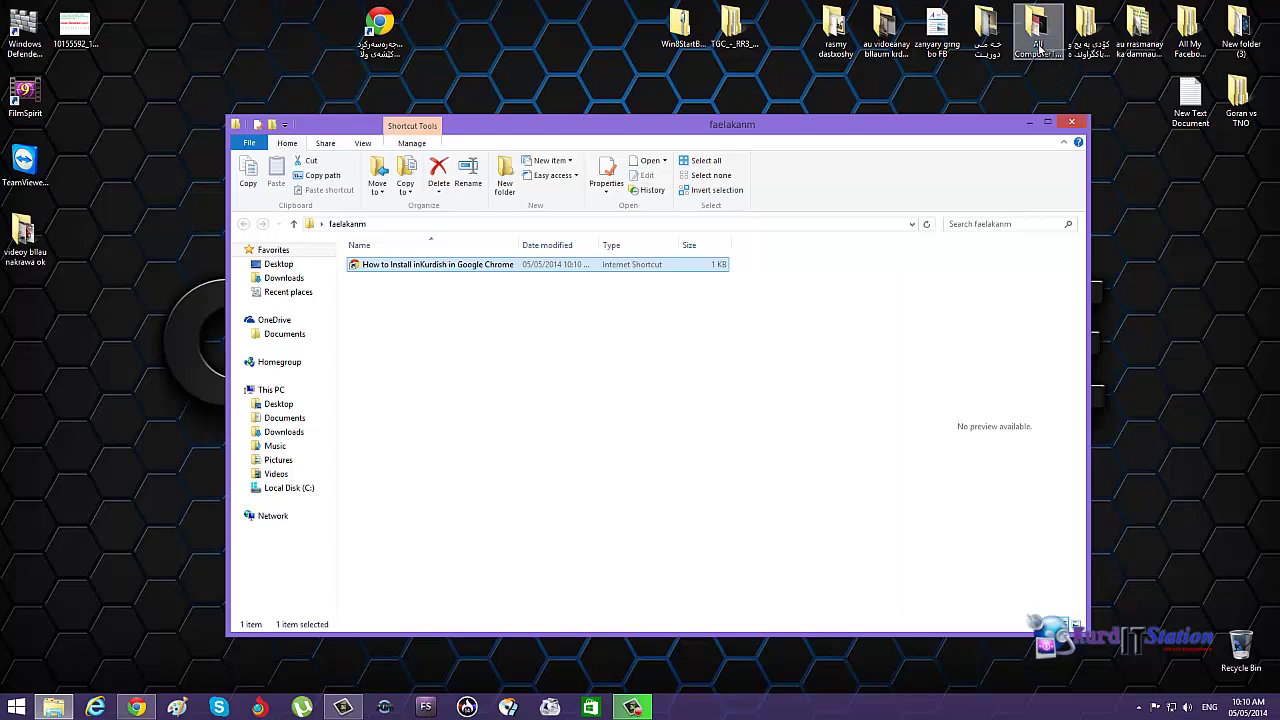
double_click(987, 32)
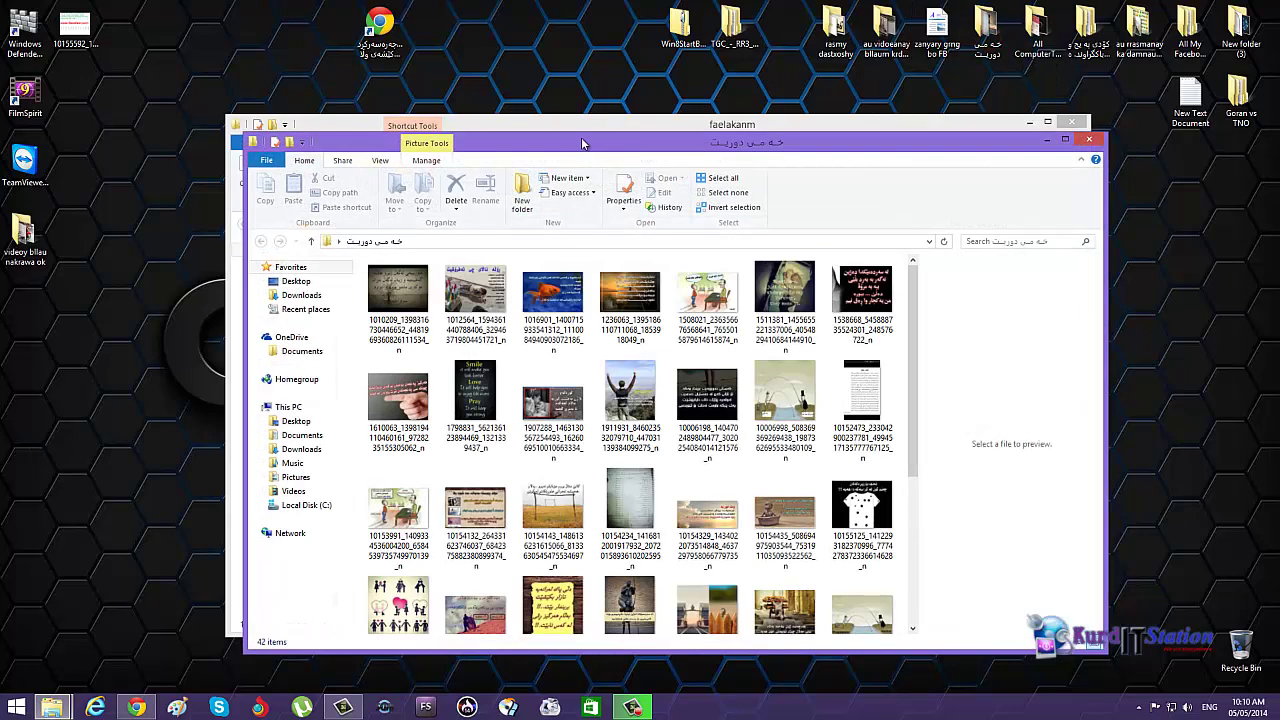
drag(583, 144, 1001, 106)
click(815, 255)
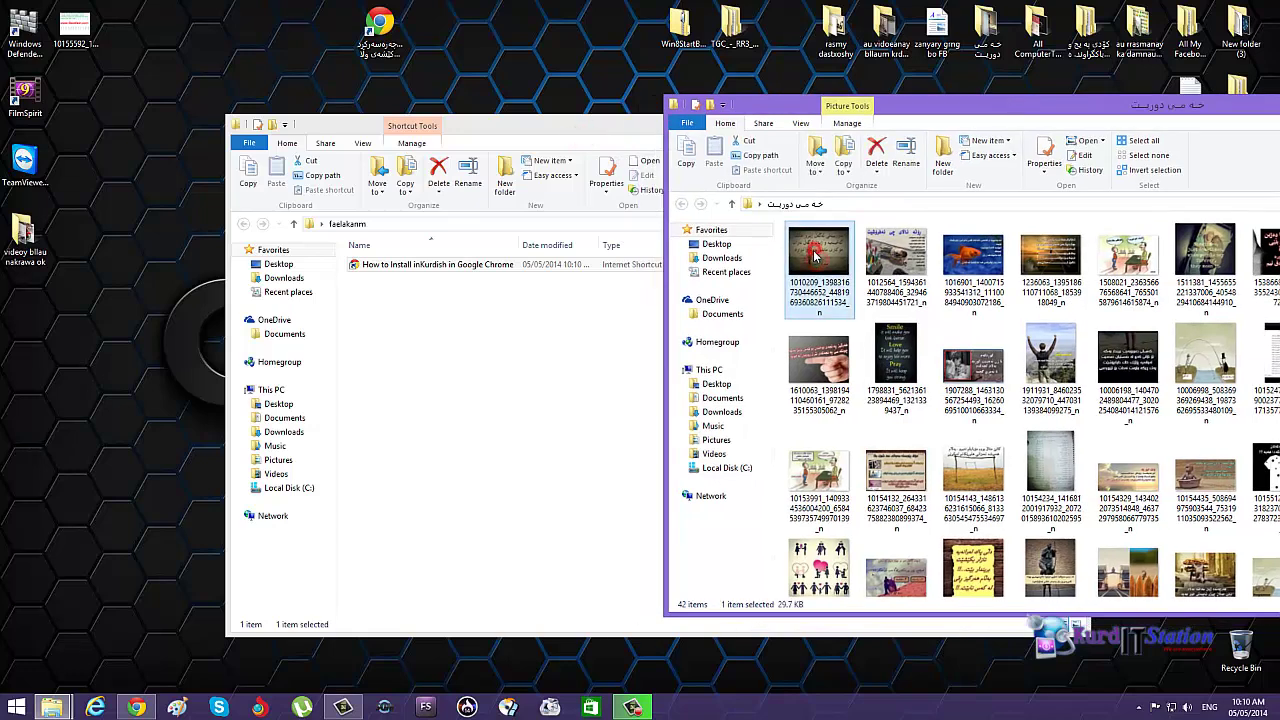
drag(815, 255, 450, 360)
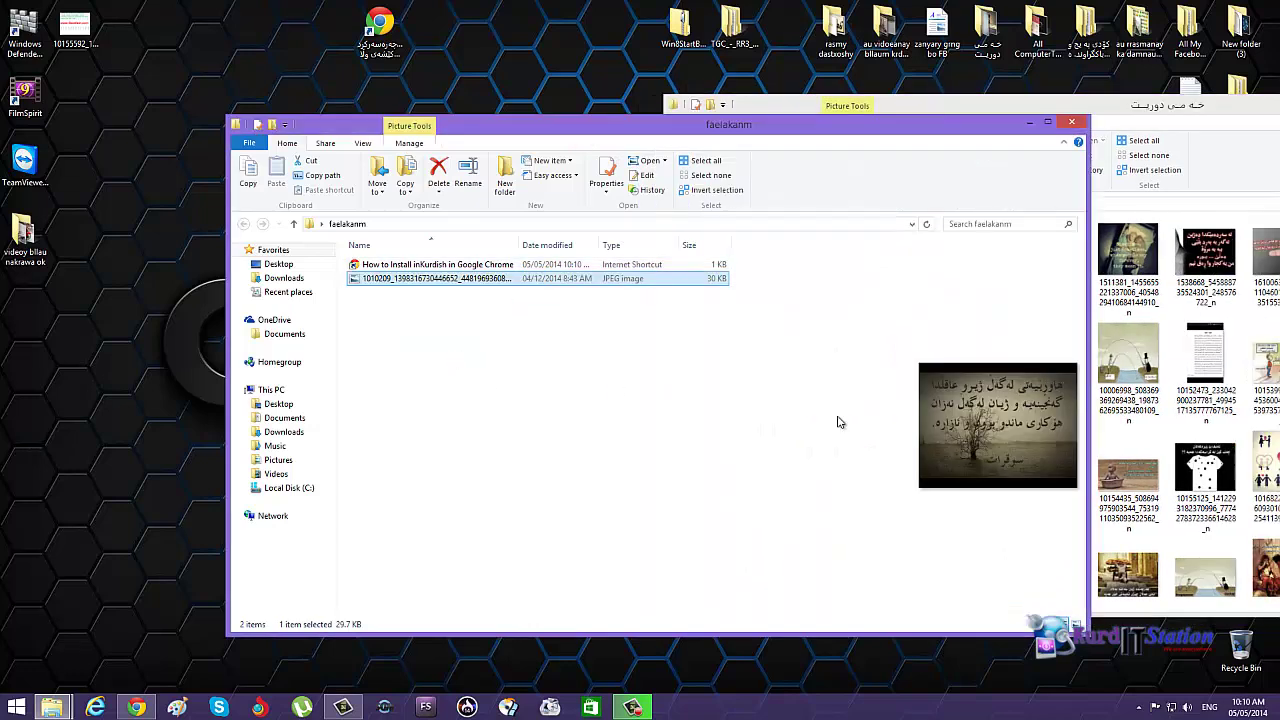
drag(1145, 96, 888, 90)
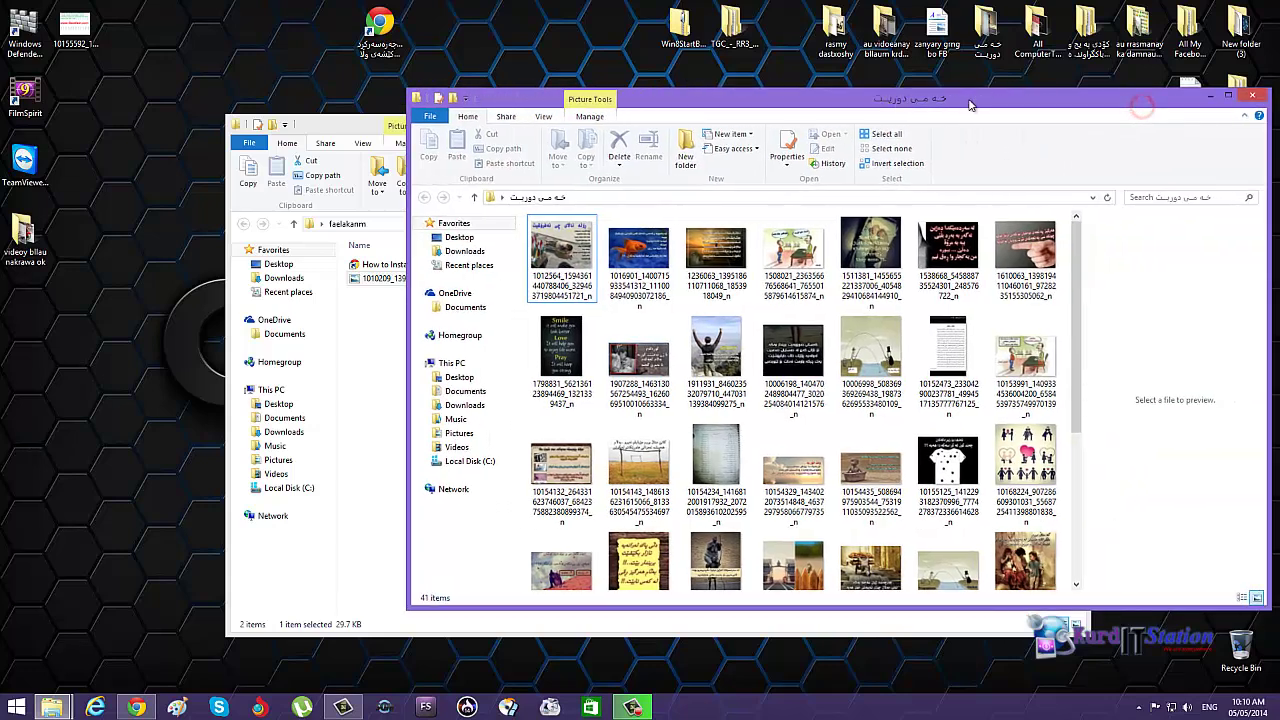
click(1253, 98)
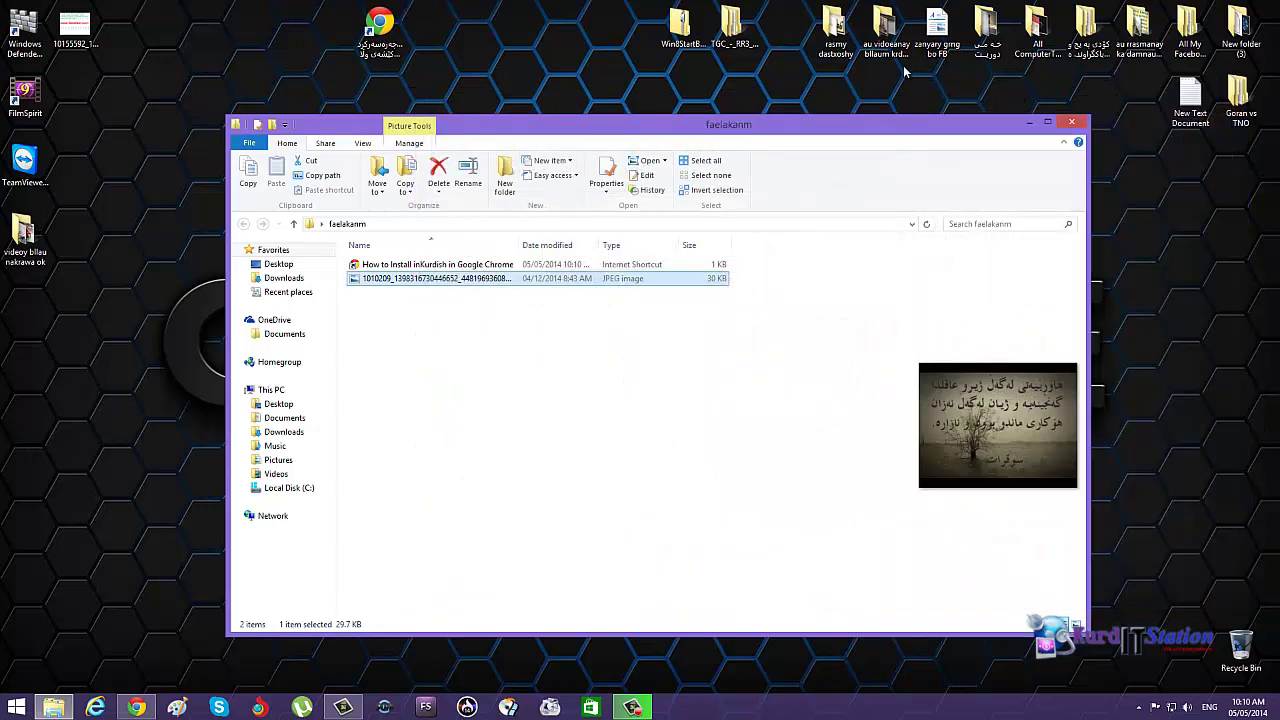
- Move the video am mnalla baxerata hhh from the desktop folder au vidoeanay bllaum krdotawa into faelakanm and close the source folder
double_click(884, 30)
drag(699, 97, 1033, 83)
drag(838, 232, 490, 364)
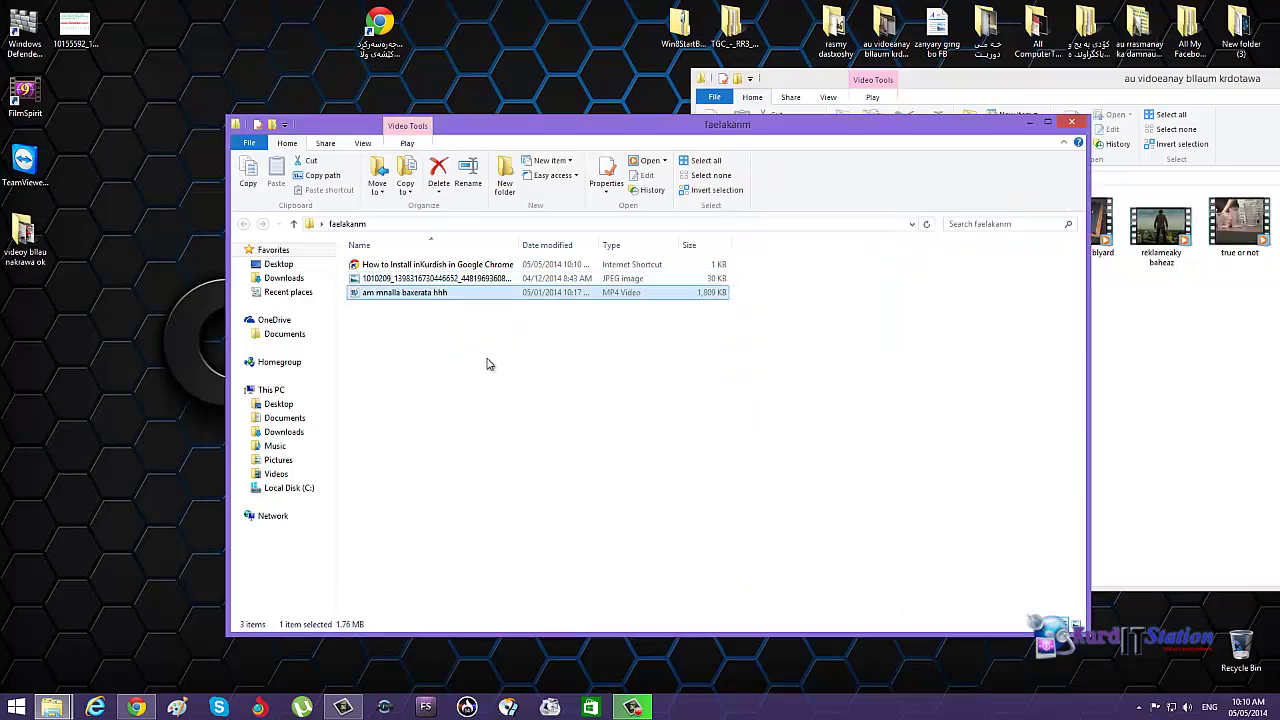
click(1125, 110)
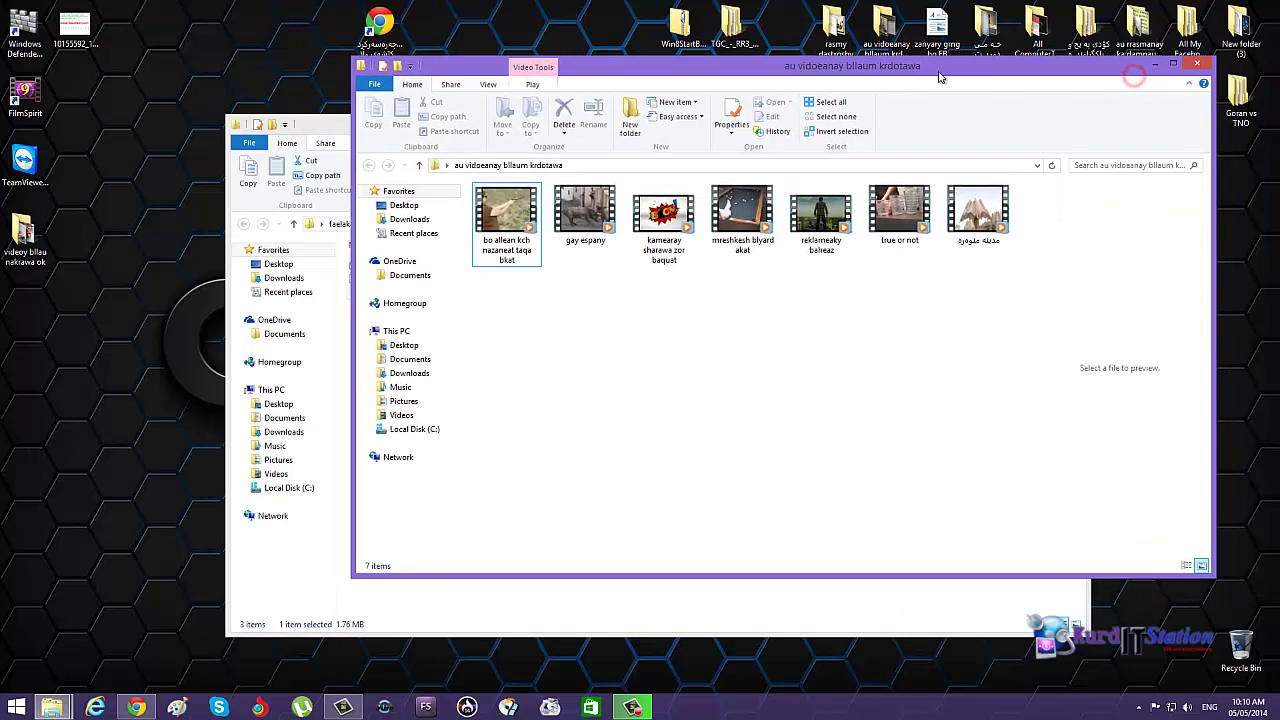
click(1190, 62)
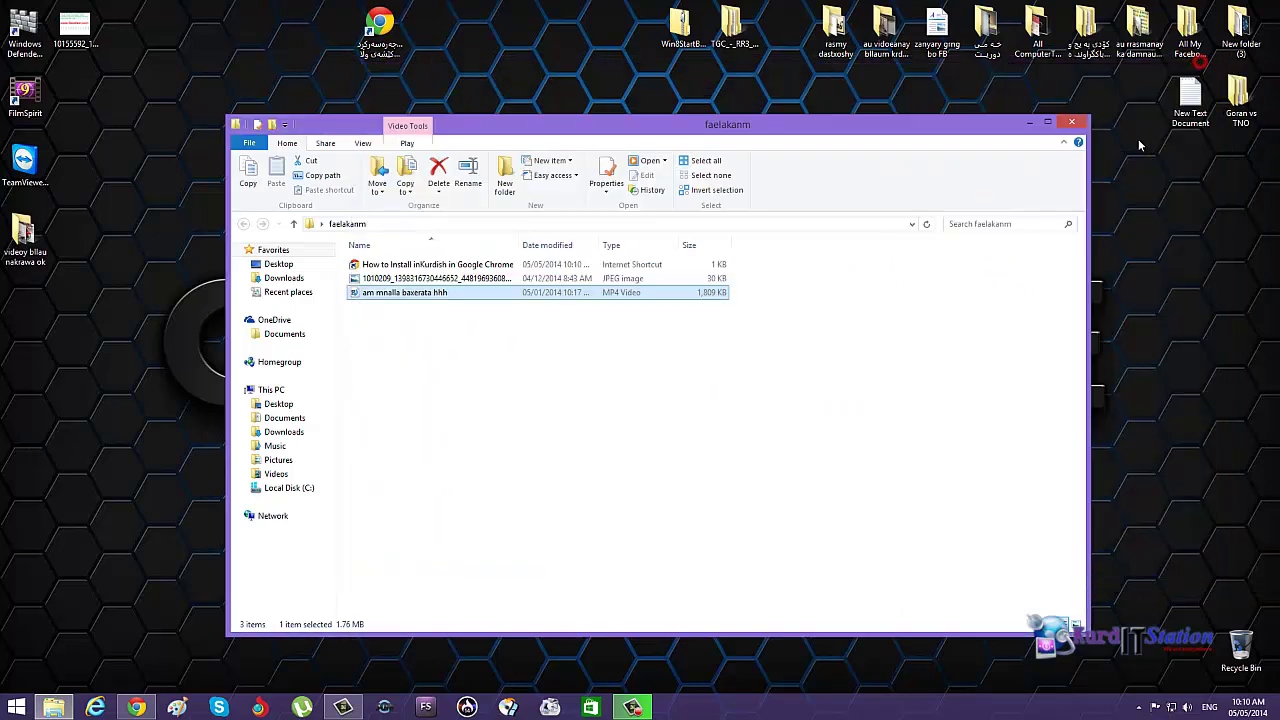
- Copy New Text Document from the desktop into the faelakanm folder
right_click(1182, 100)
click(1090, 271)
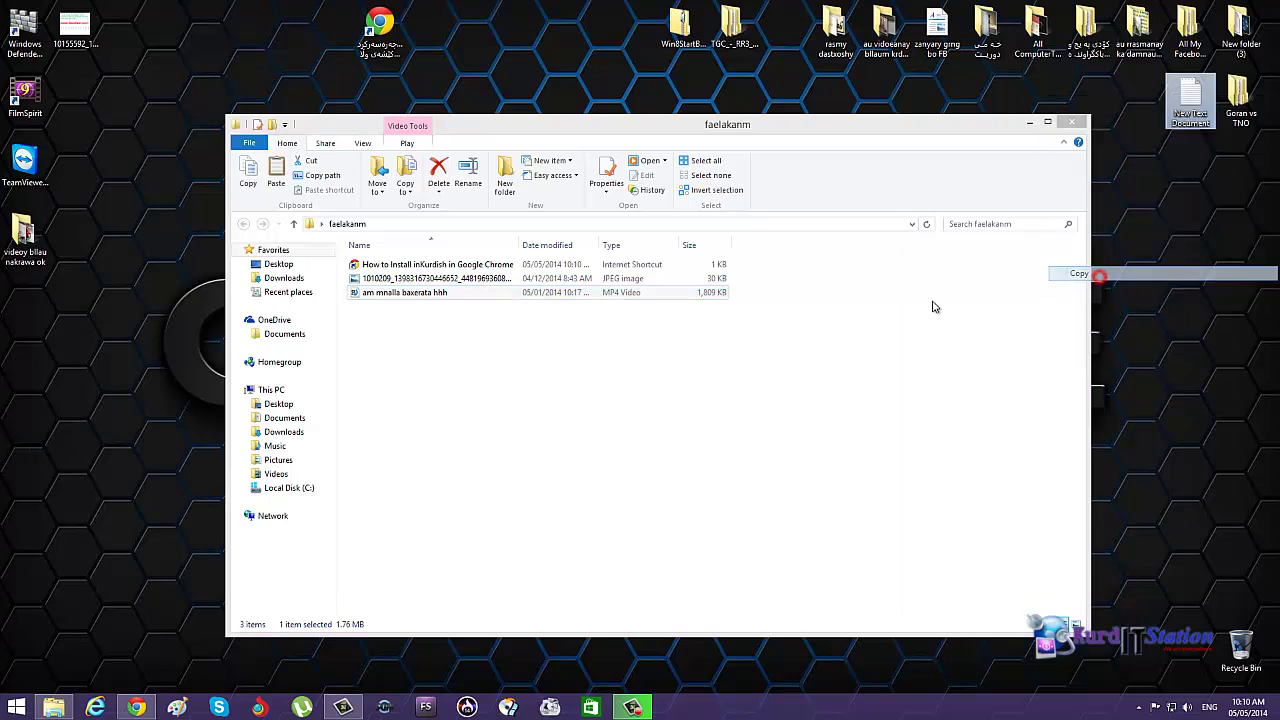
click(518, 367)
right_click(518, 367)
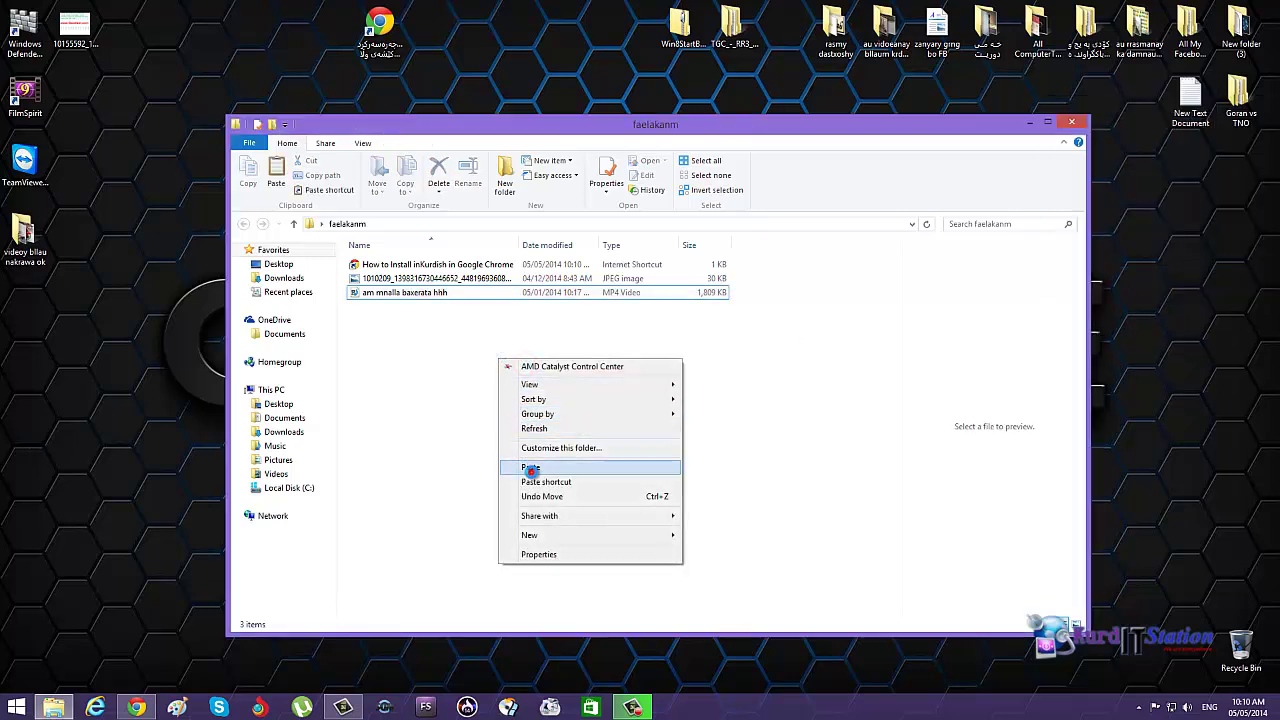
click(531, 468)
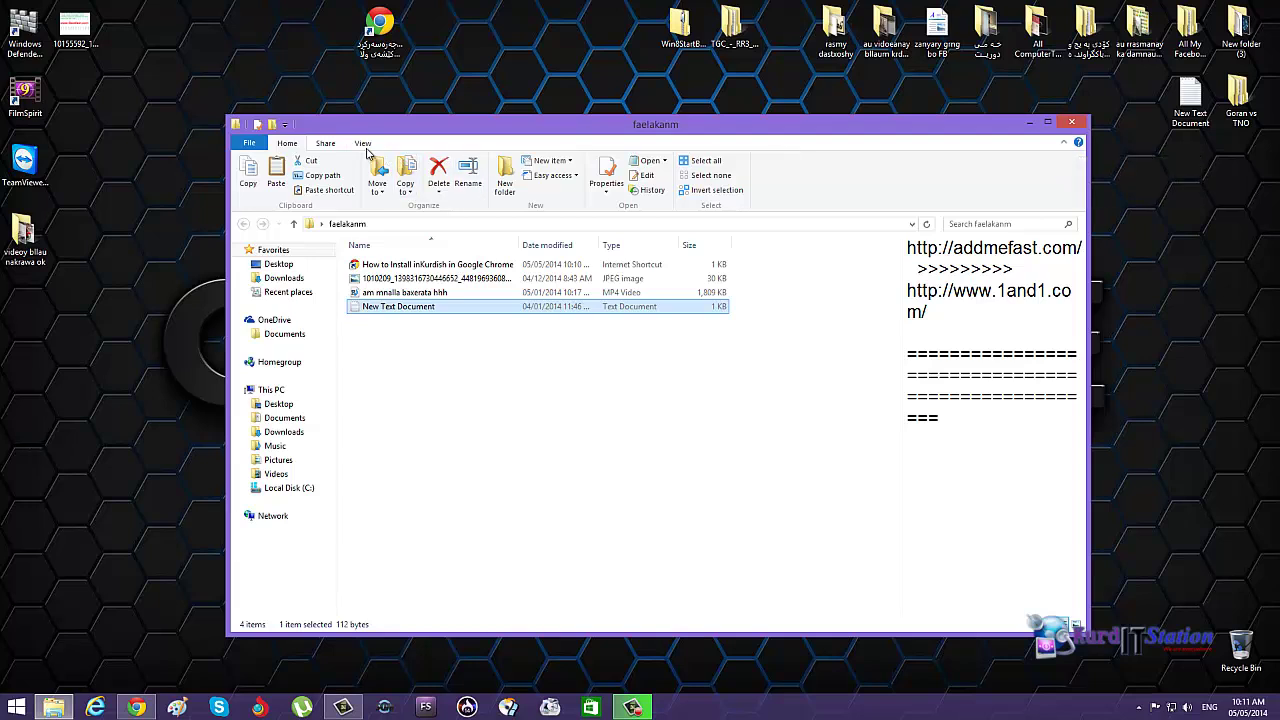
- Show the faelakanm folder's contents as medium icons and collapse the ribbon
click(366, 146)
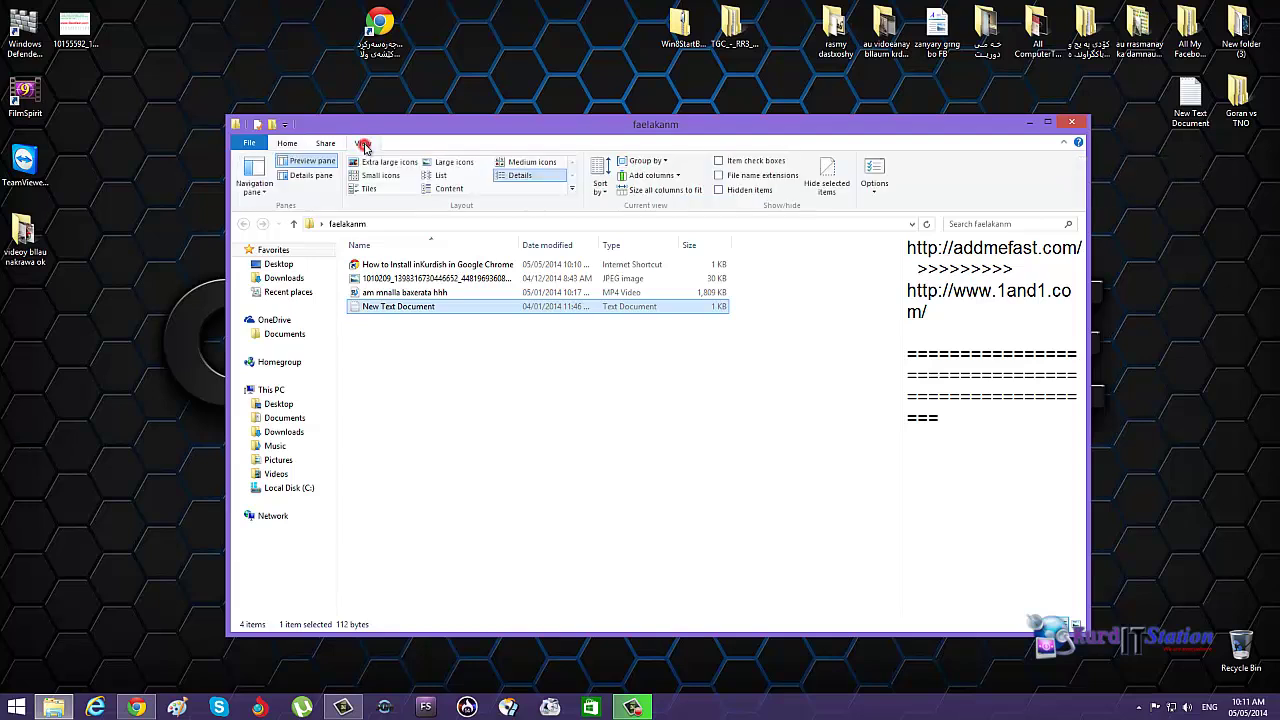
click(509, 163)
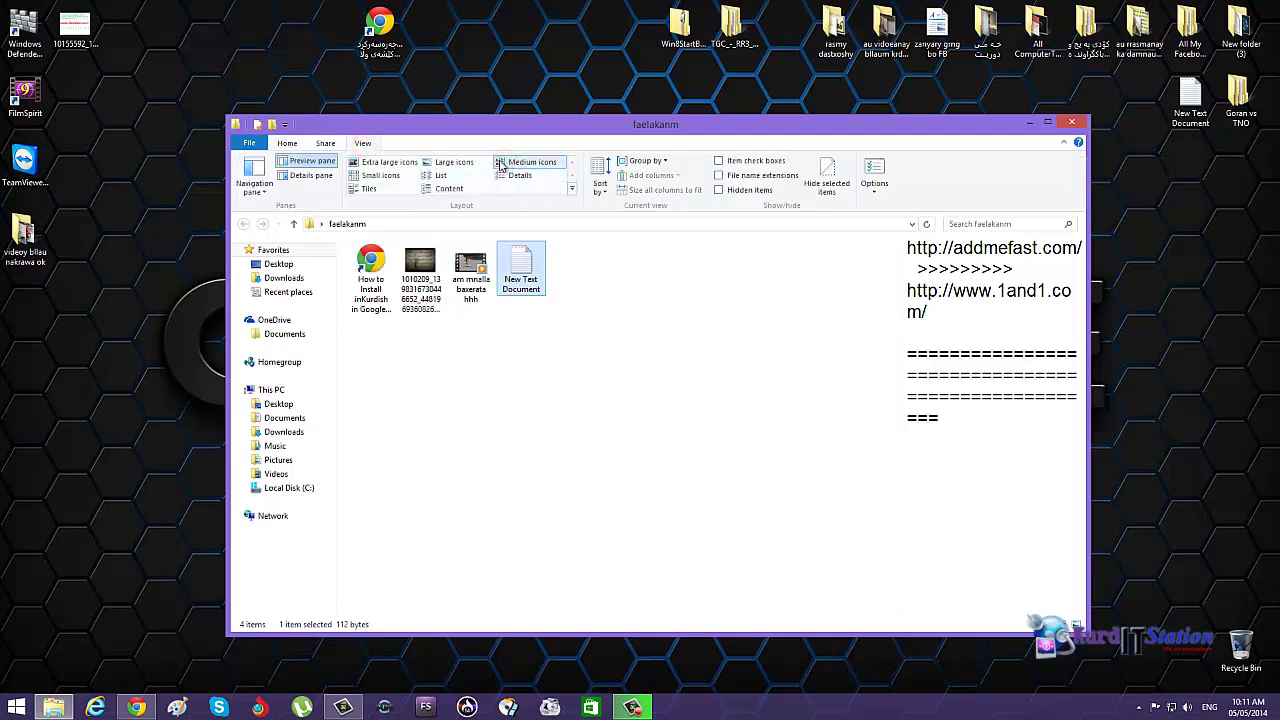
click(287, 143)
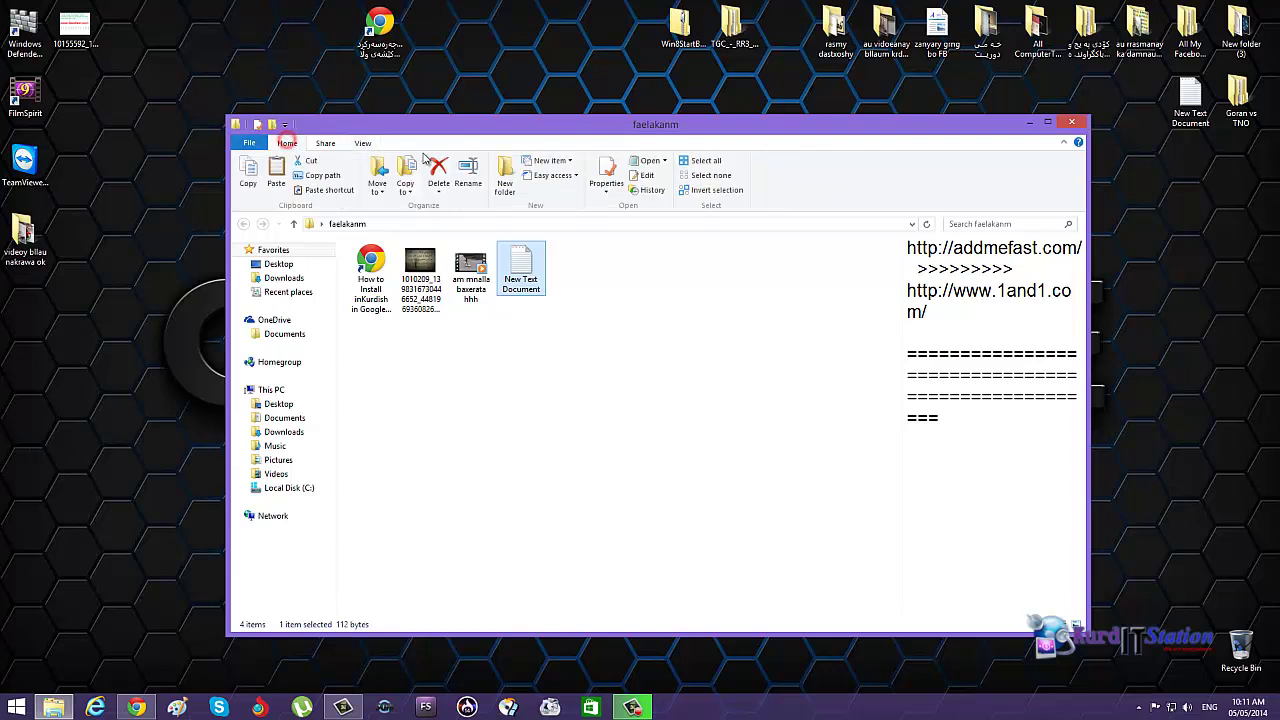
click(1064, 142)
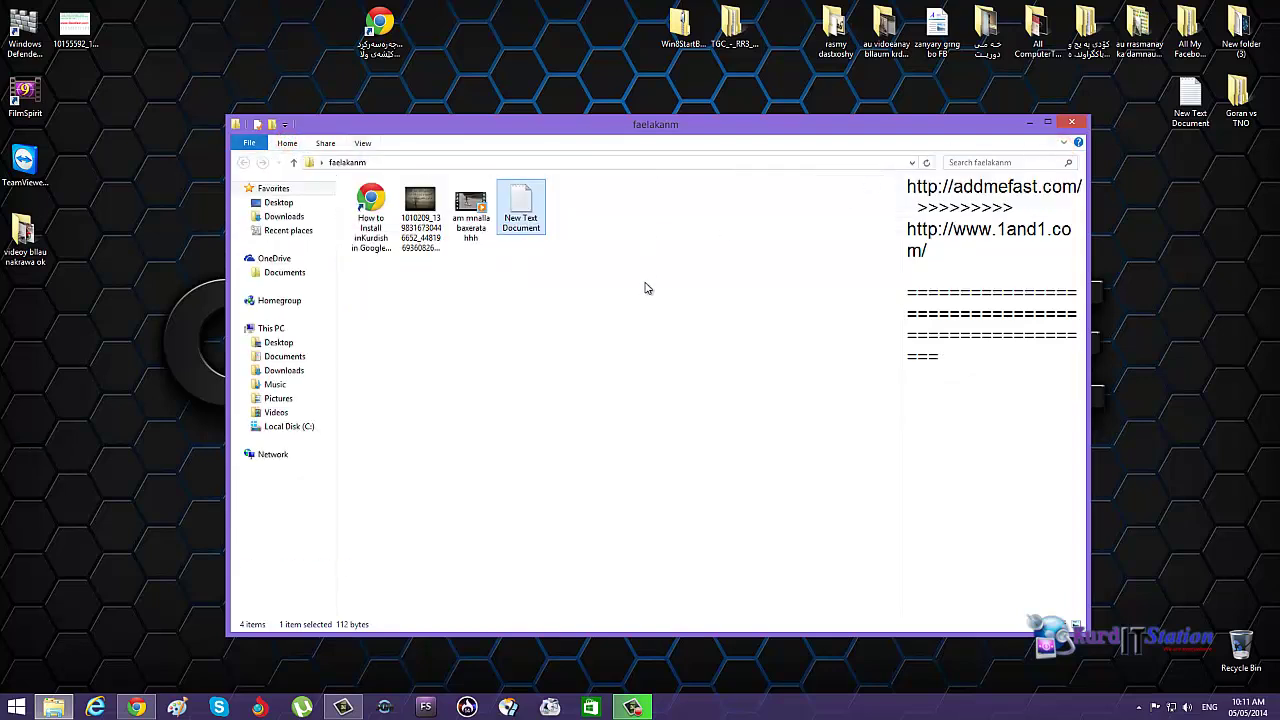
- Preview the video, the picture and the web shortcut in the faelakanm folder one after another
click(482, 226)
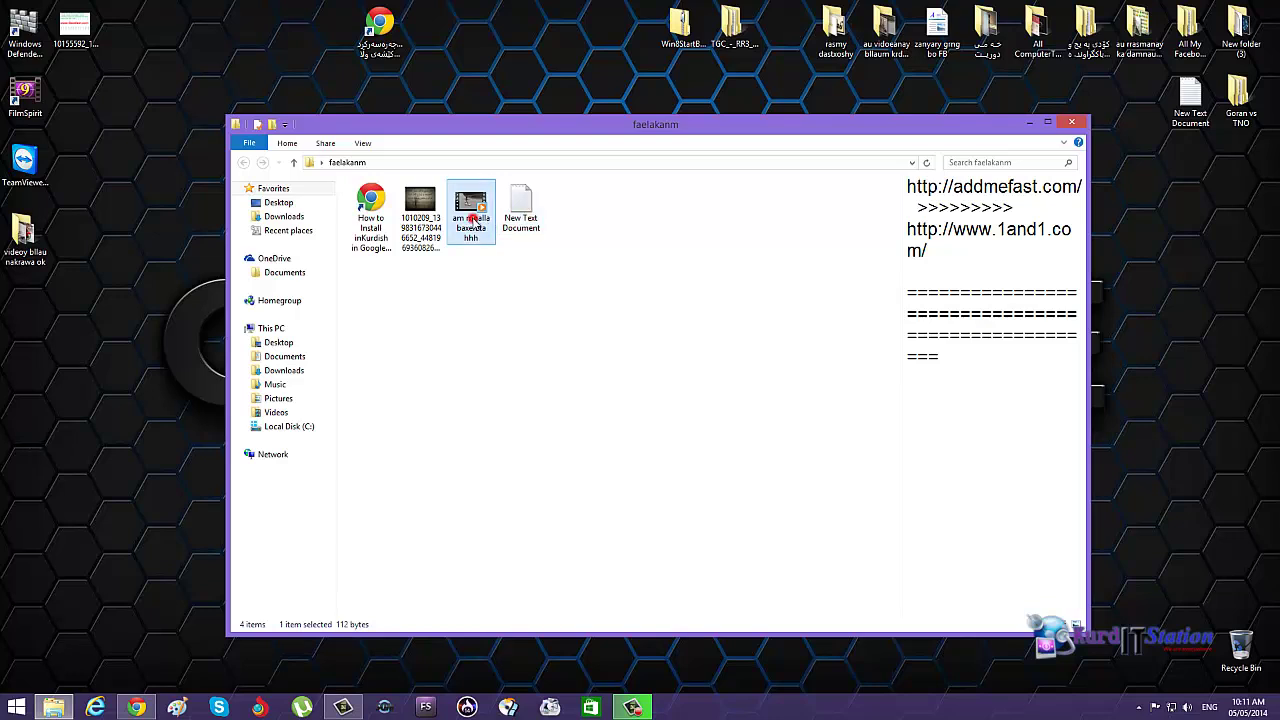
click(415, 241)
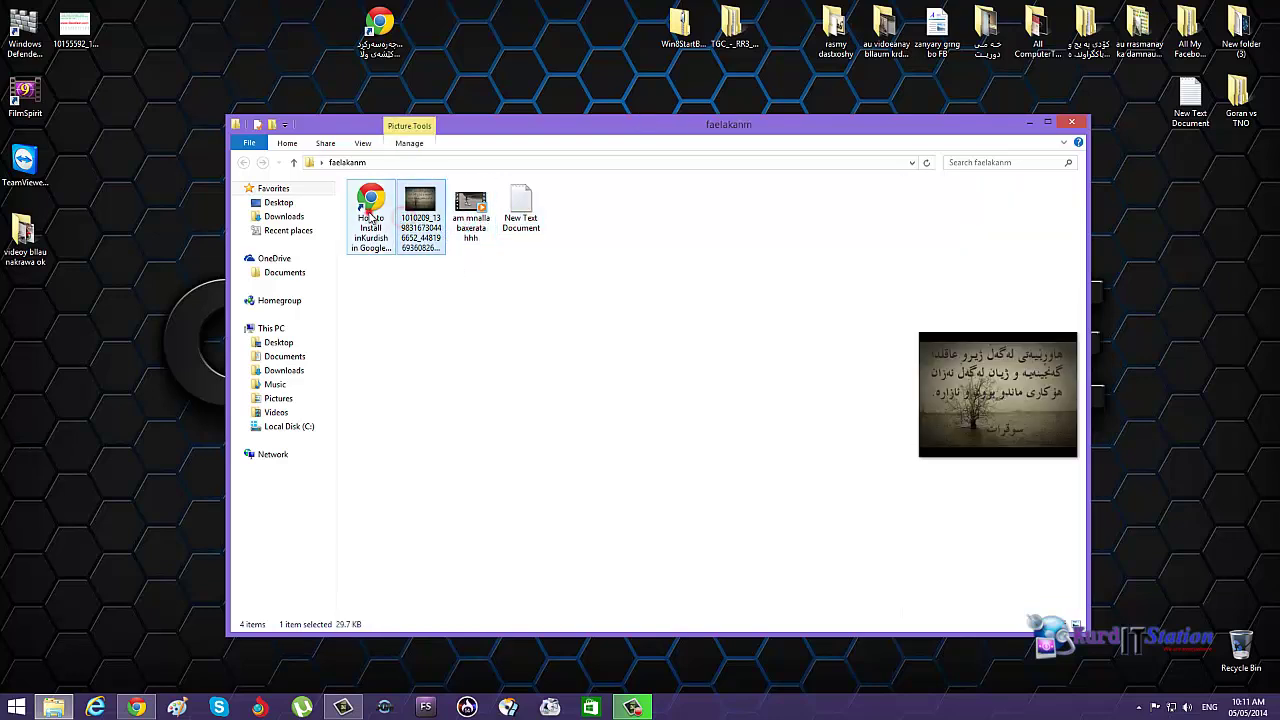
click(364, 206)
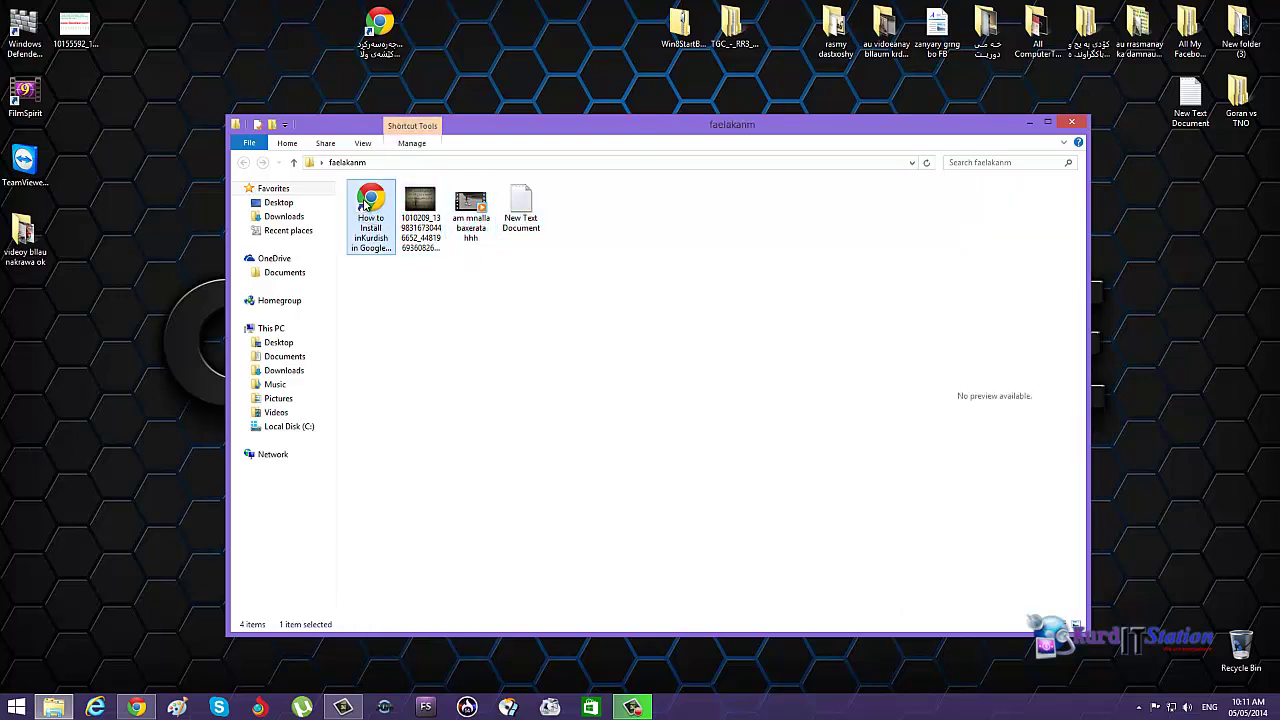
click(536, 322)
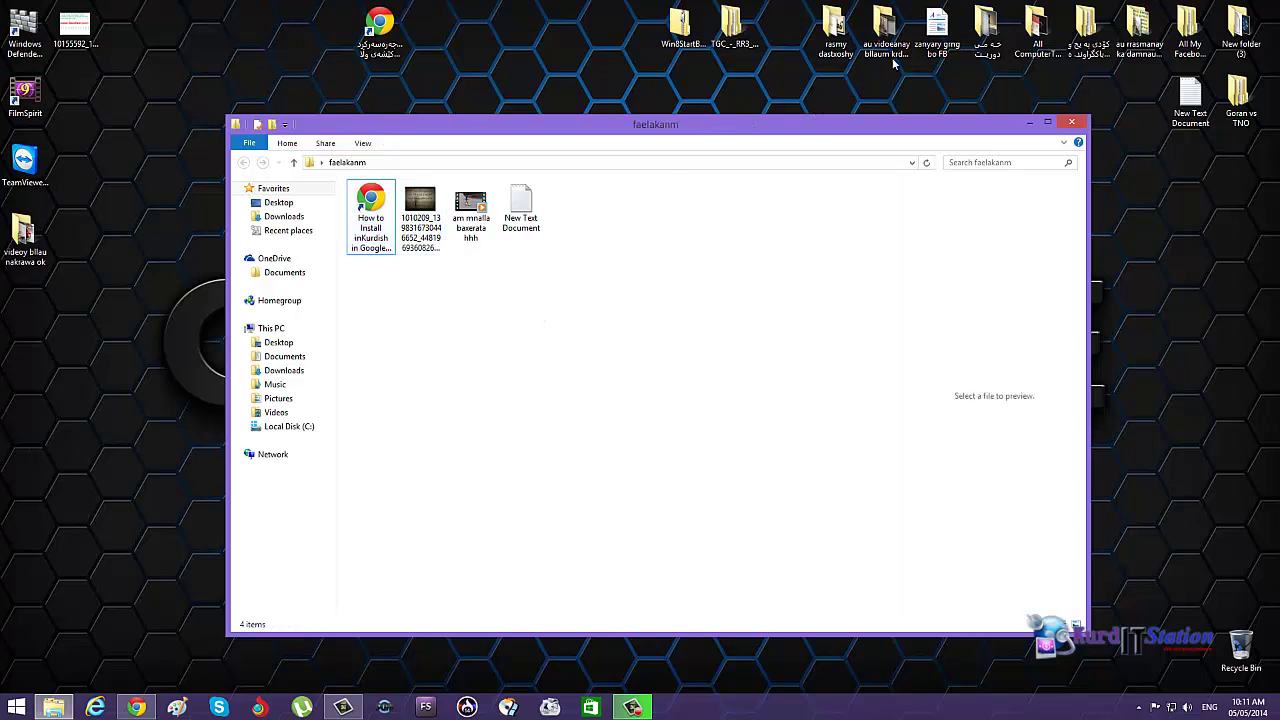
- Copy the document zanyary grng bo FB from the desktop into the faelakanm folder
click(935, 33)
right_click(935, 33)
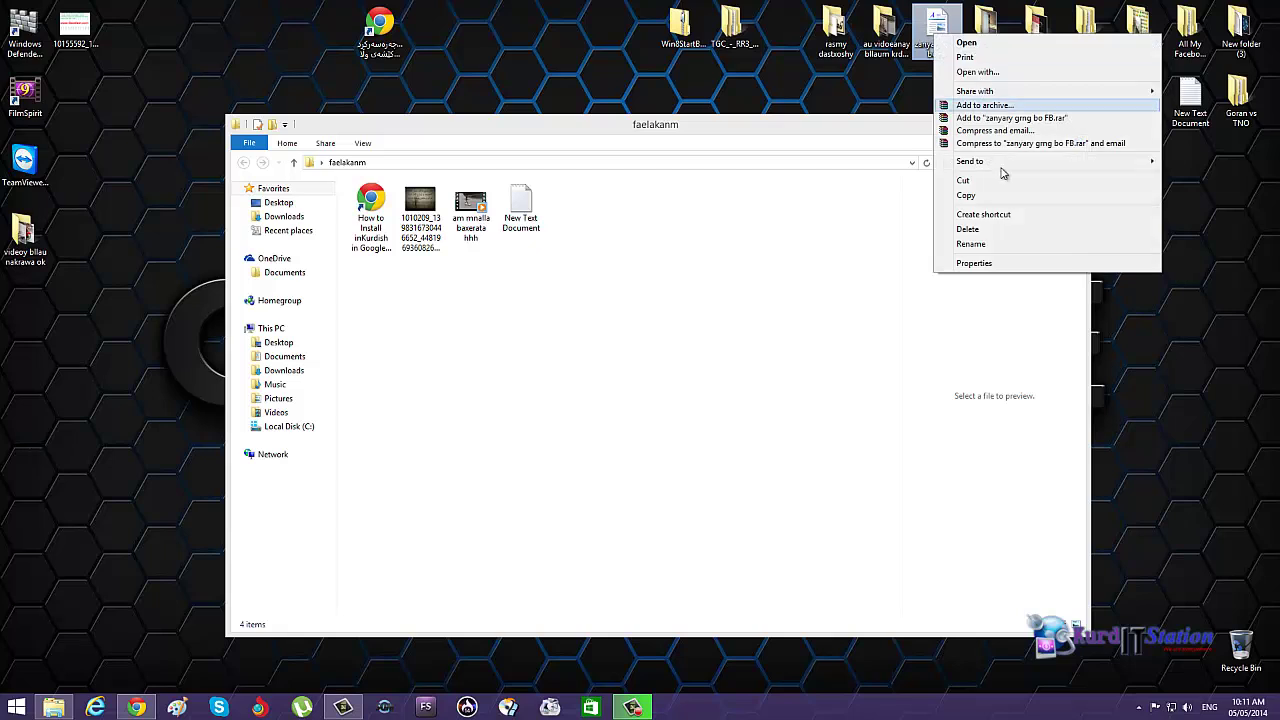
click(965, 195)
click(514, 309)
right_click(514, 309)
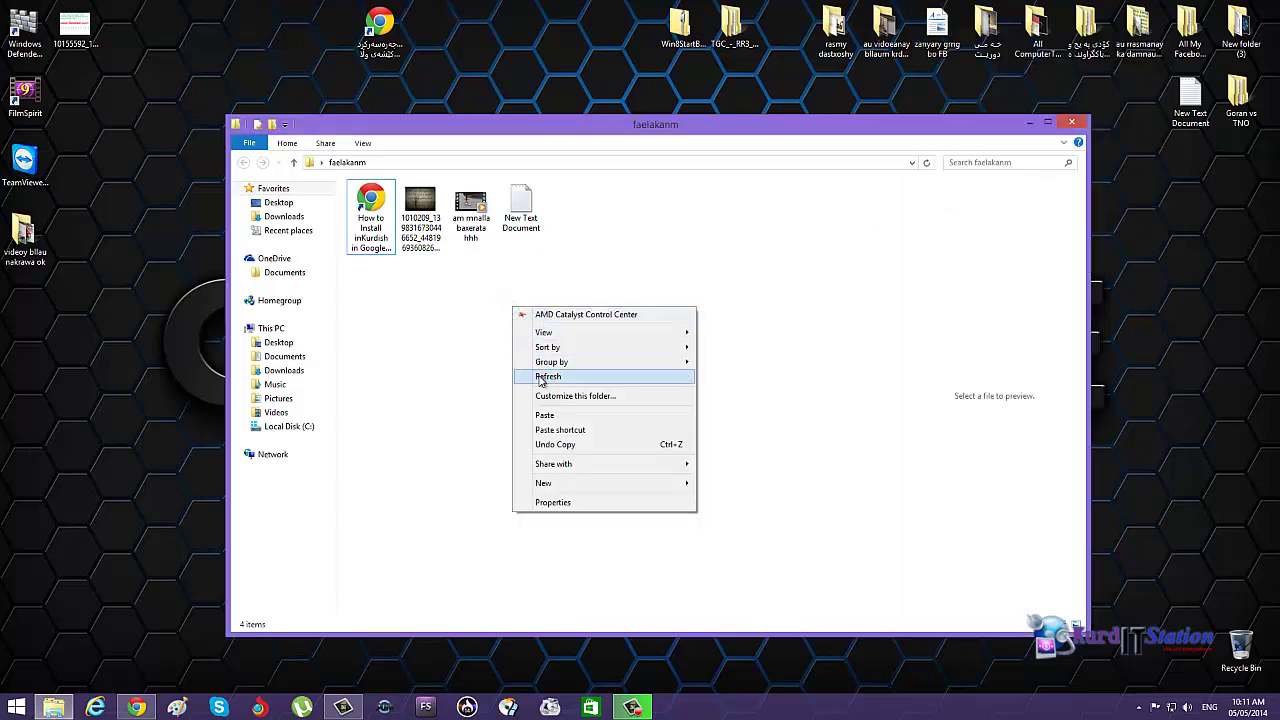
click(544, 414)
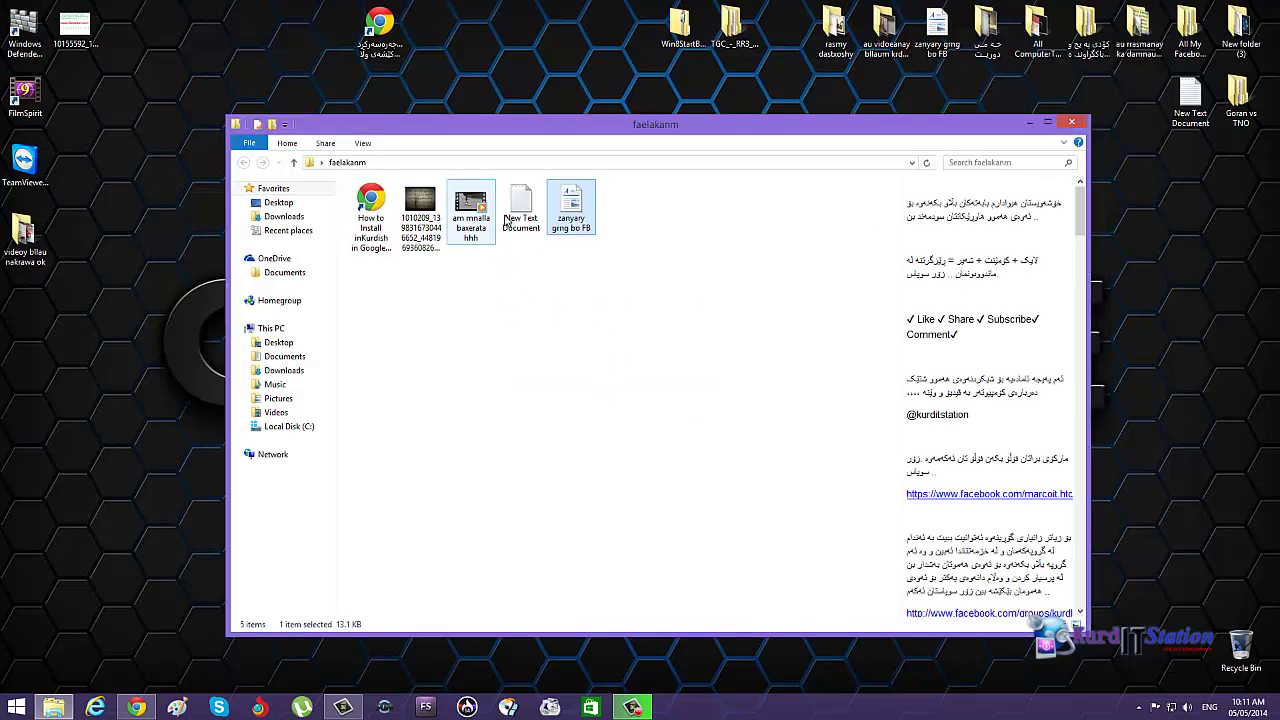
click(470, 215)
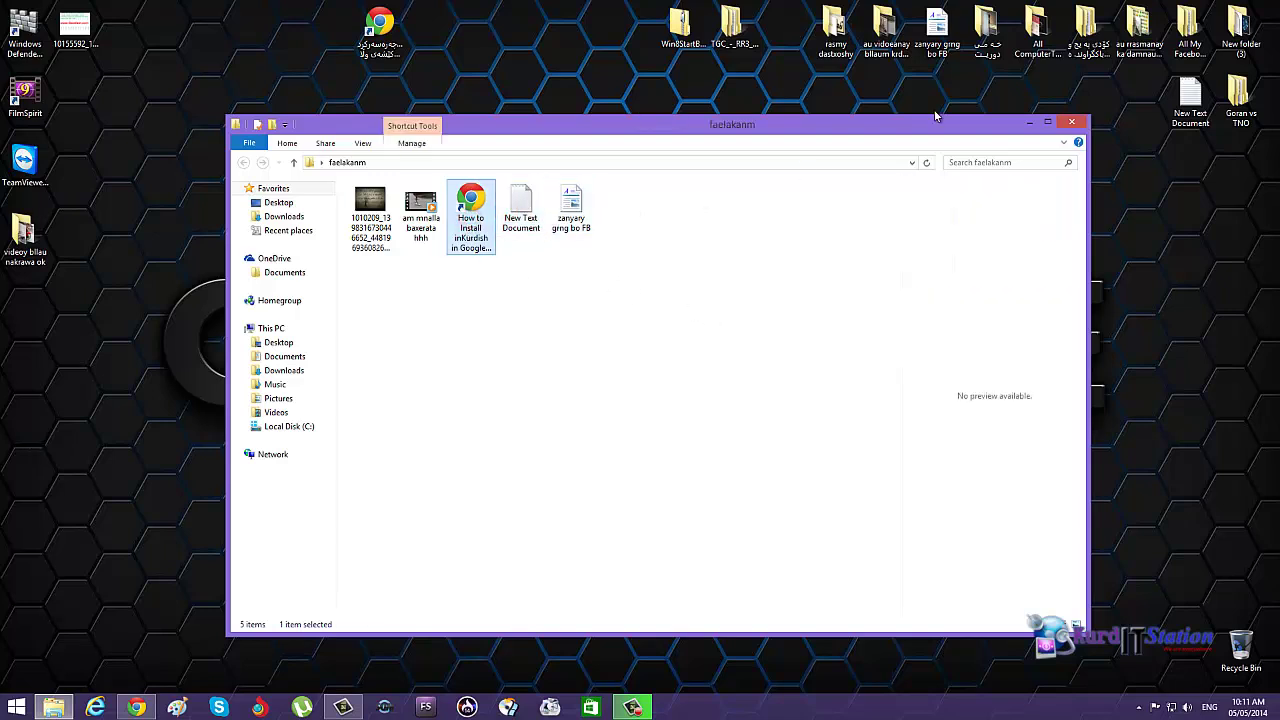
- Open Downloads in a second window and arrange it so the files in the faelakanm window stay accessible
drag(905, 127, 864, 134)
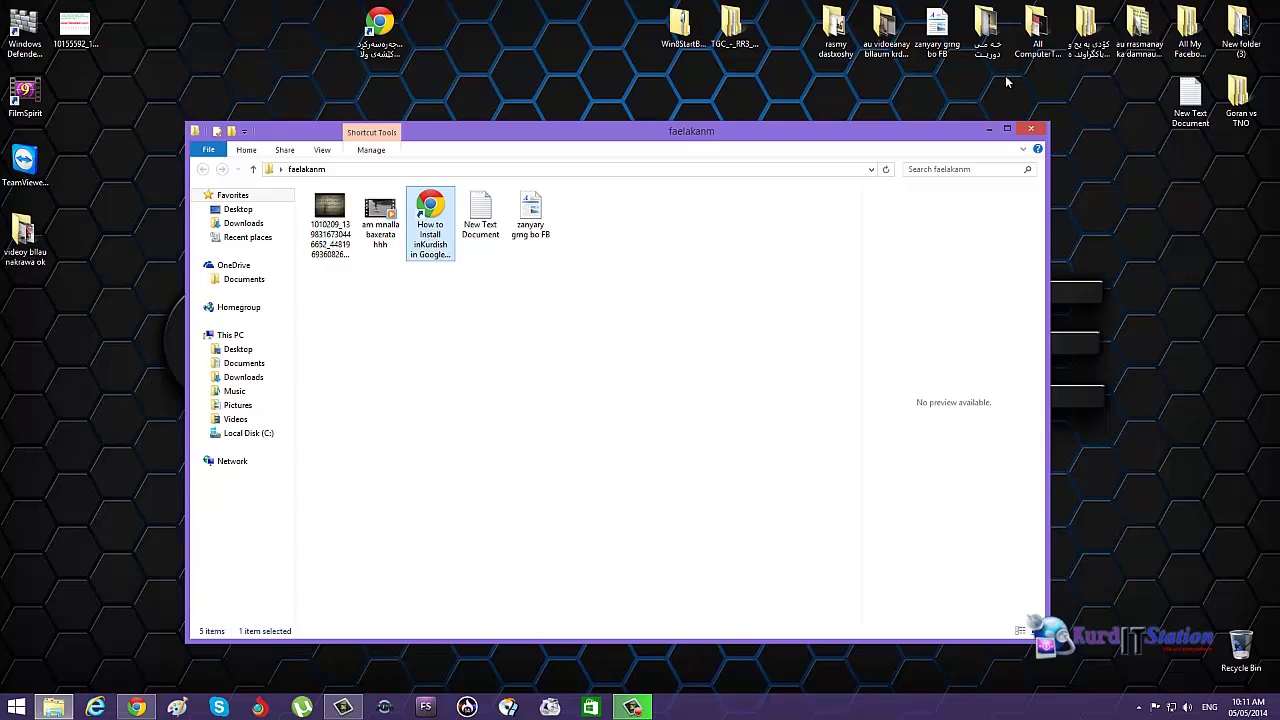
double_click(1004, 42)
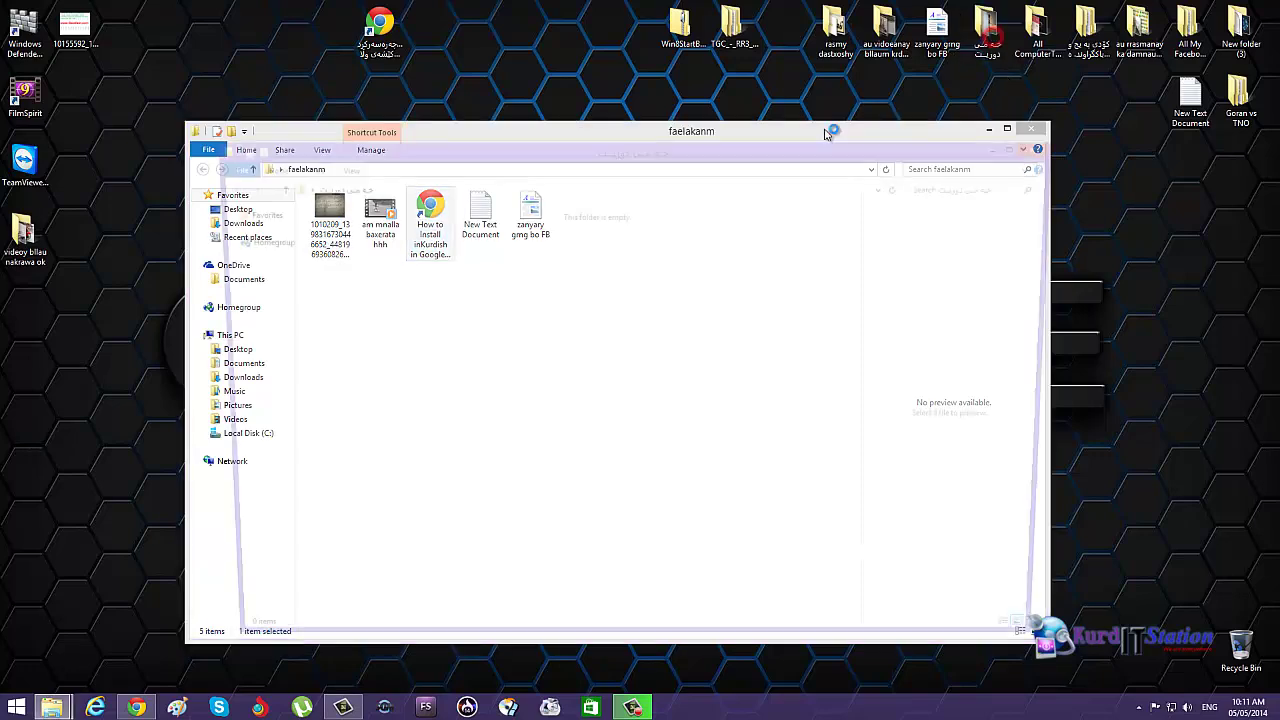
click(259, 241)
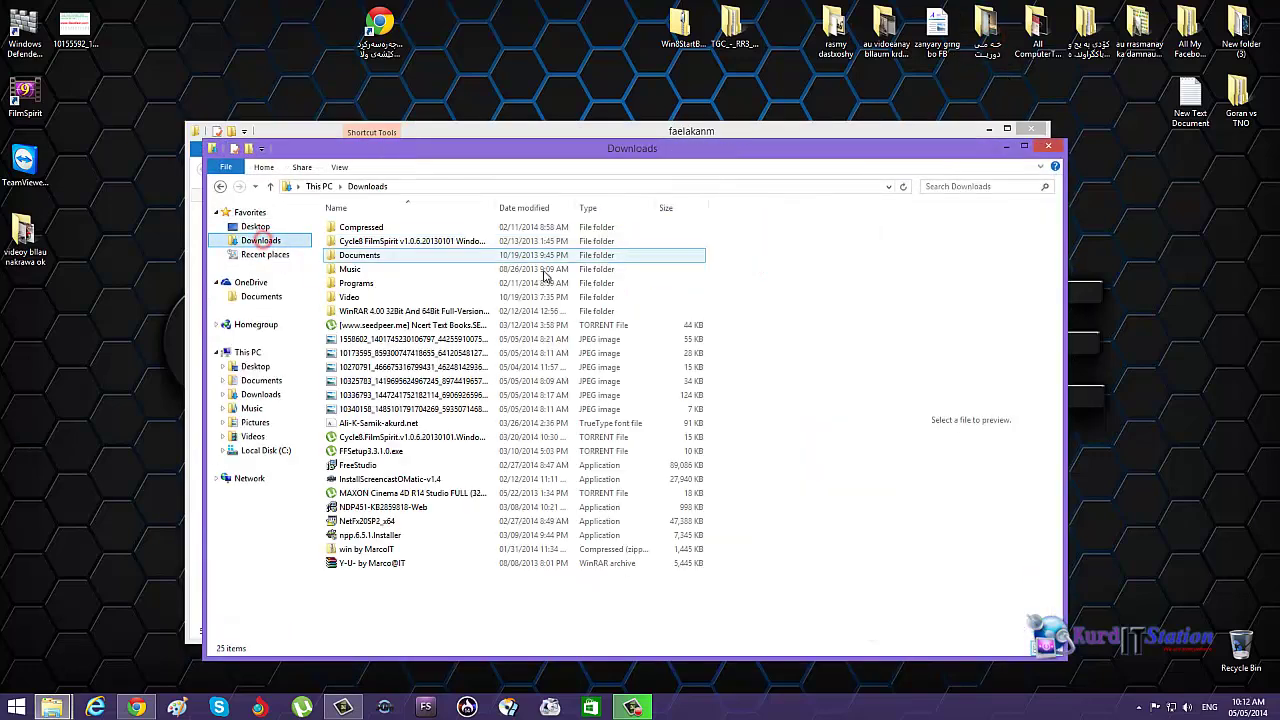
drag(612, 146, 769, 105)
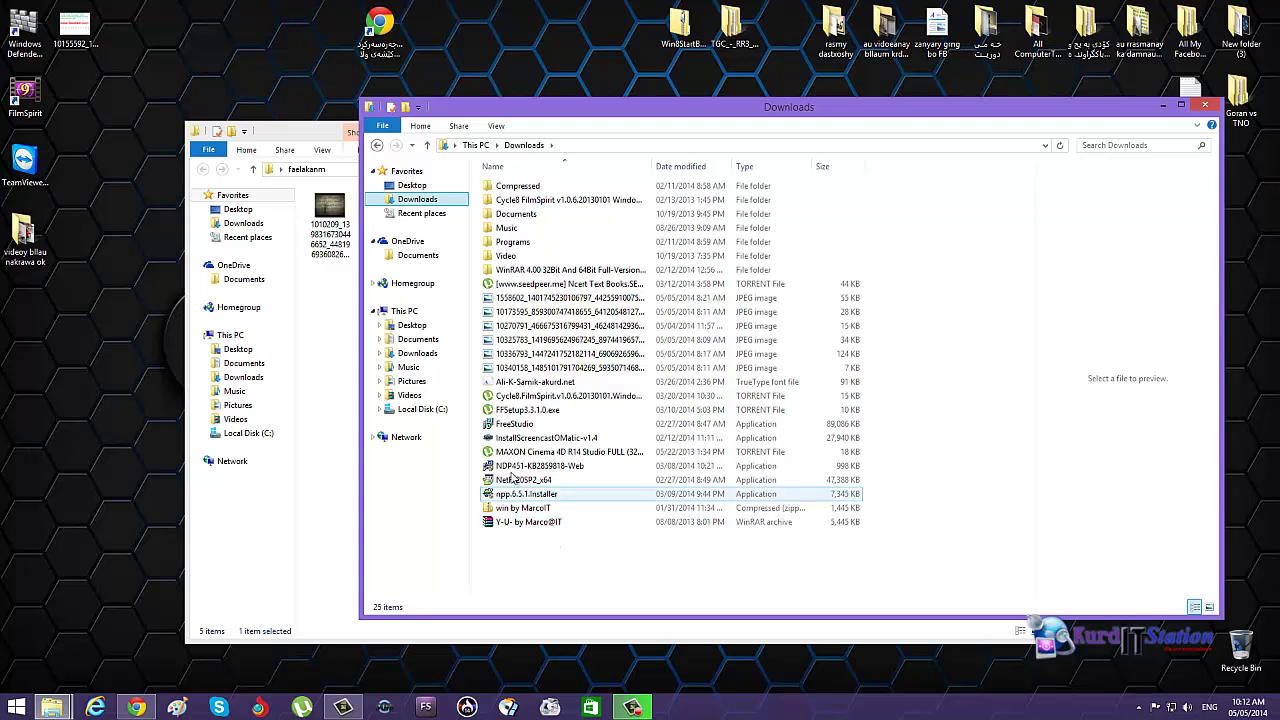
click(511, 426)
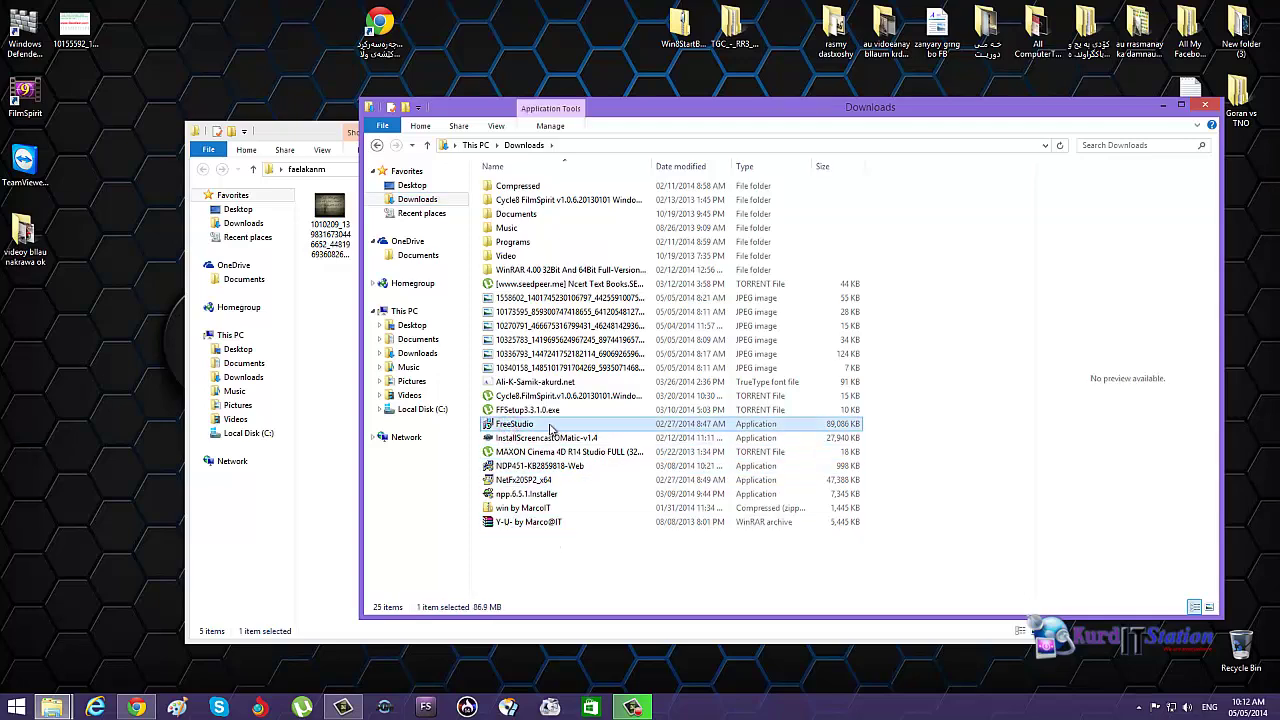
drag(678, 106, 897, 33)
- Move the FreeStudio application from Downloads into the faelakanm folder and close the Downloads window
double_click(738, 175)
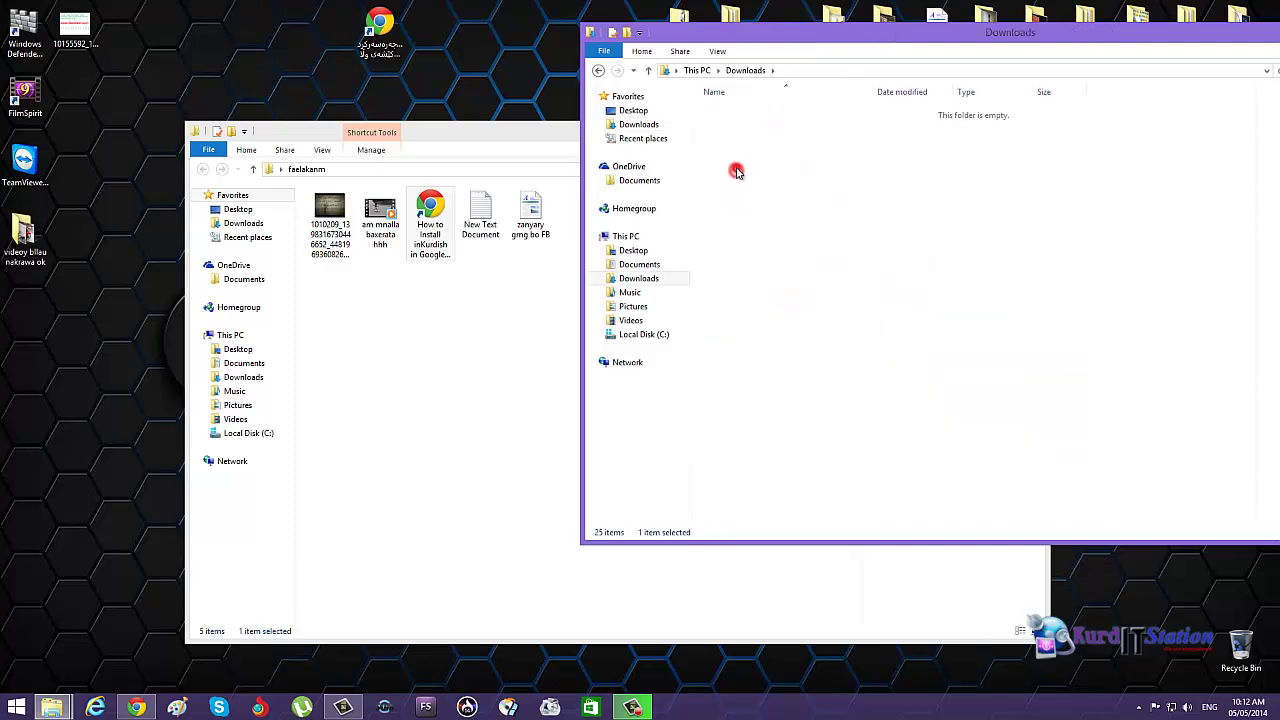
key(BackSpace)
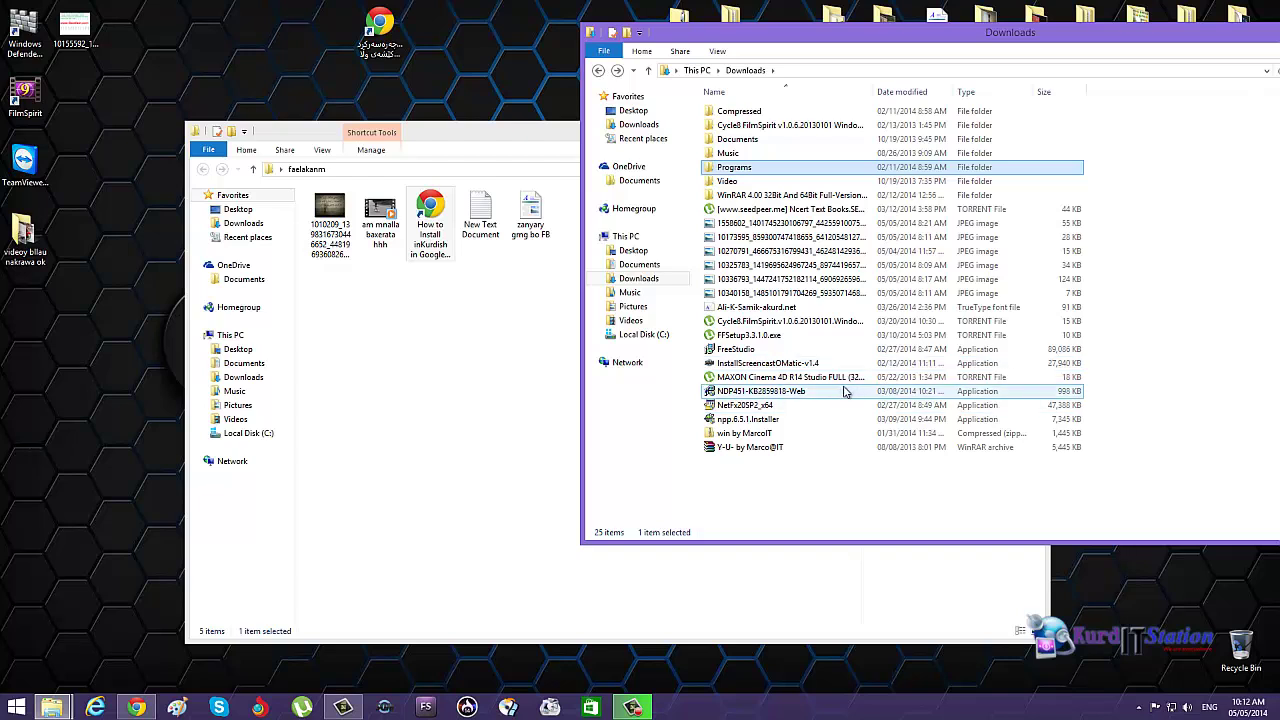
click(749, 350)
drag(689, 355, 409, 349)
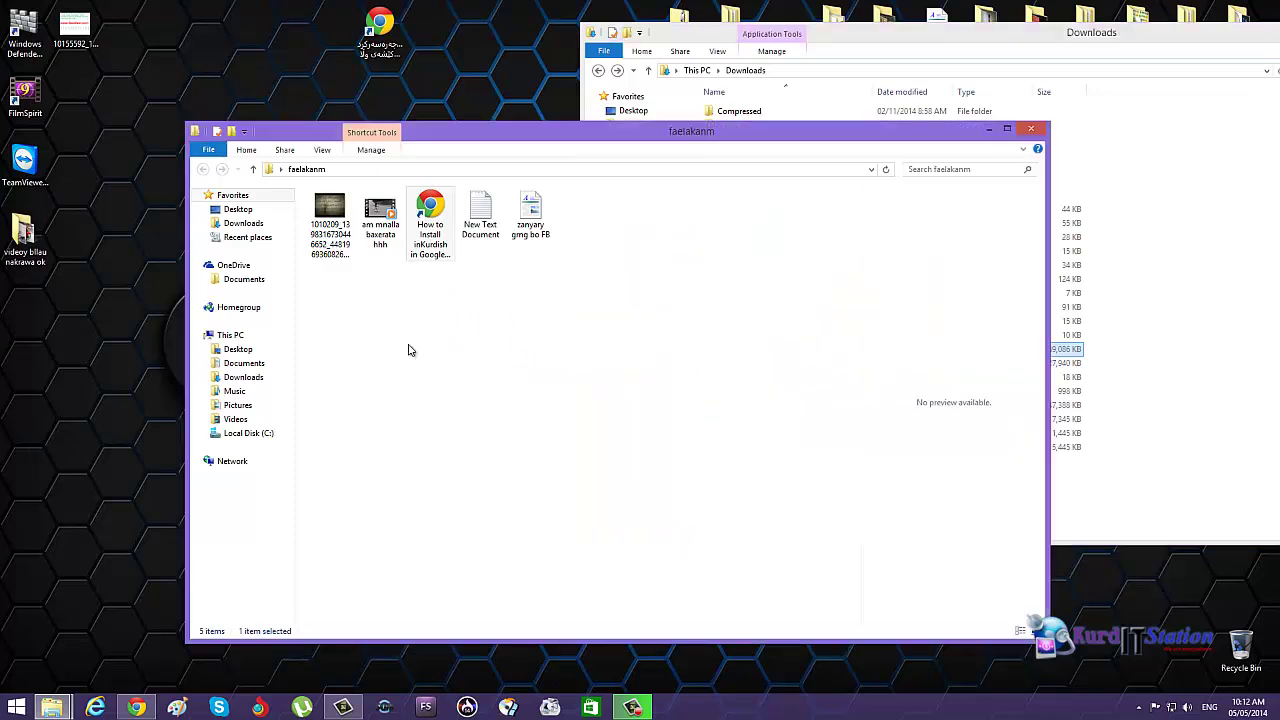
drag(1135, 35, 889, 43)
click(1109, 35)
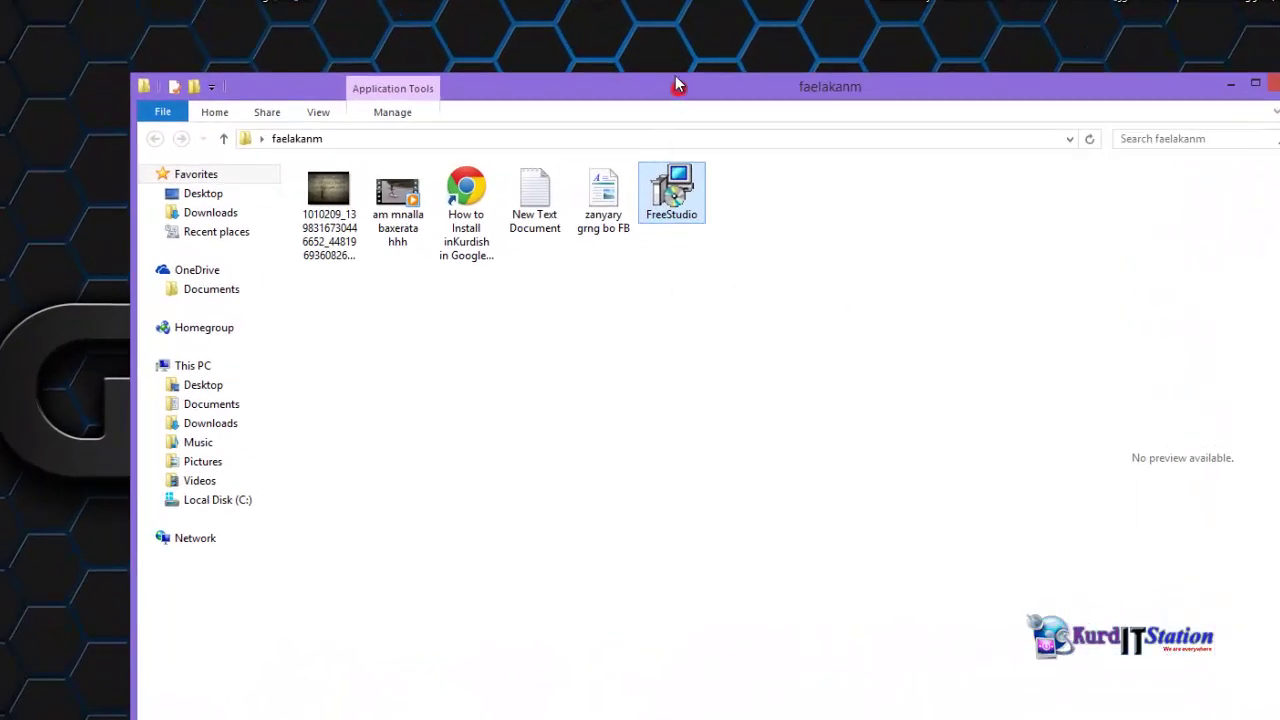
- Check the combined size and properties of all six files in the faelakanm folder, then close the properties
drag(676, 85, 672, 69)
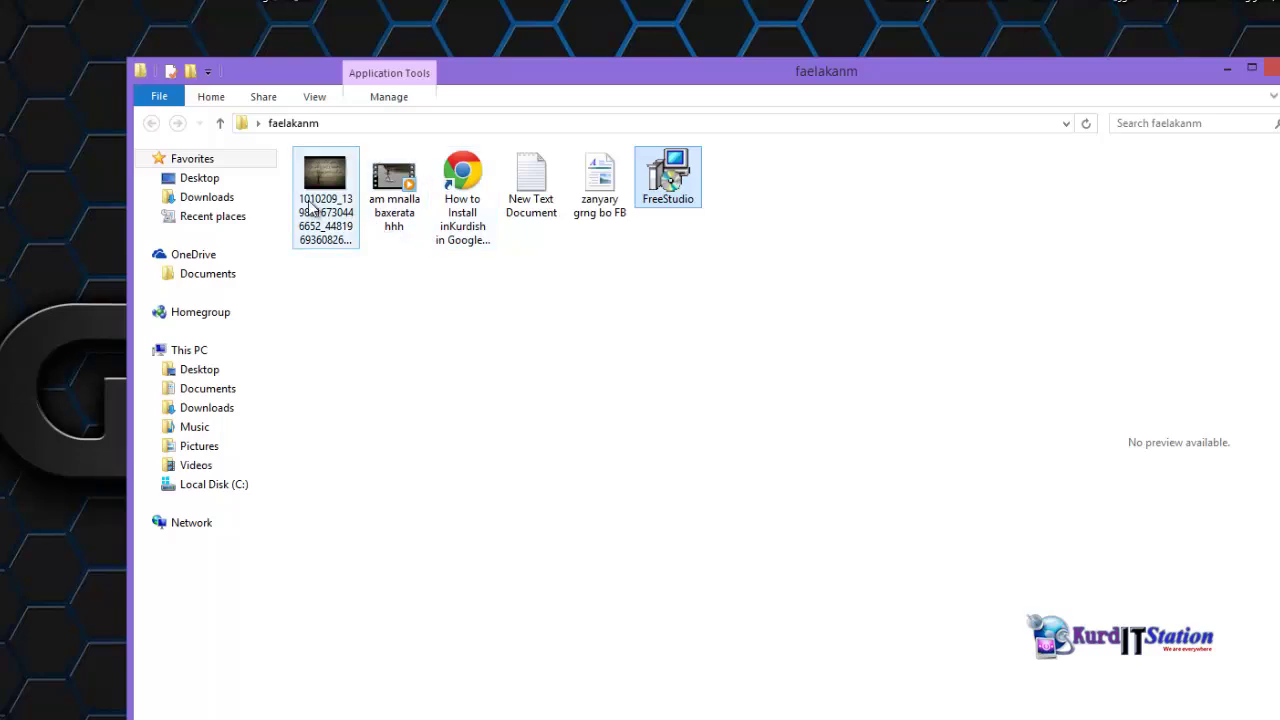
click(748, 200)
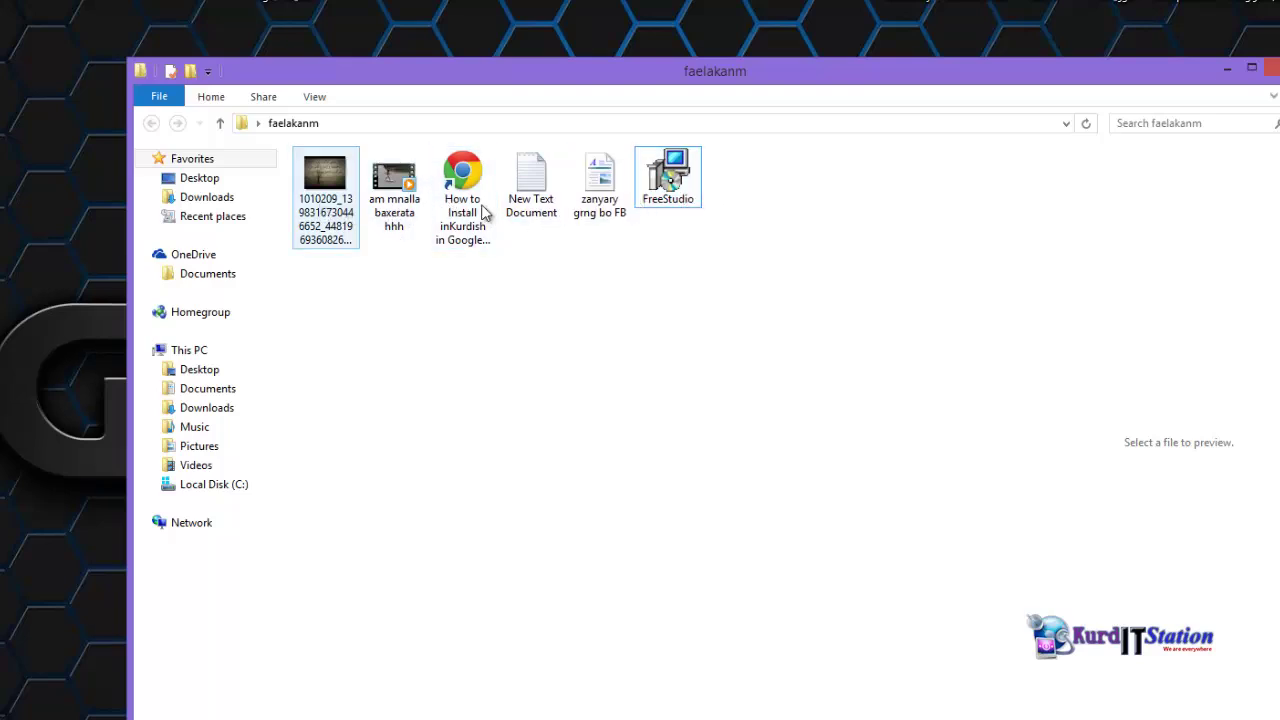
click(790, 190)
drag(788, 190, 333, 202)
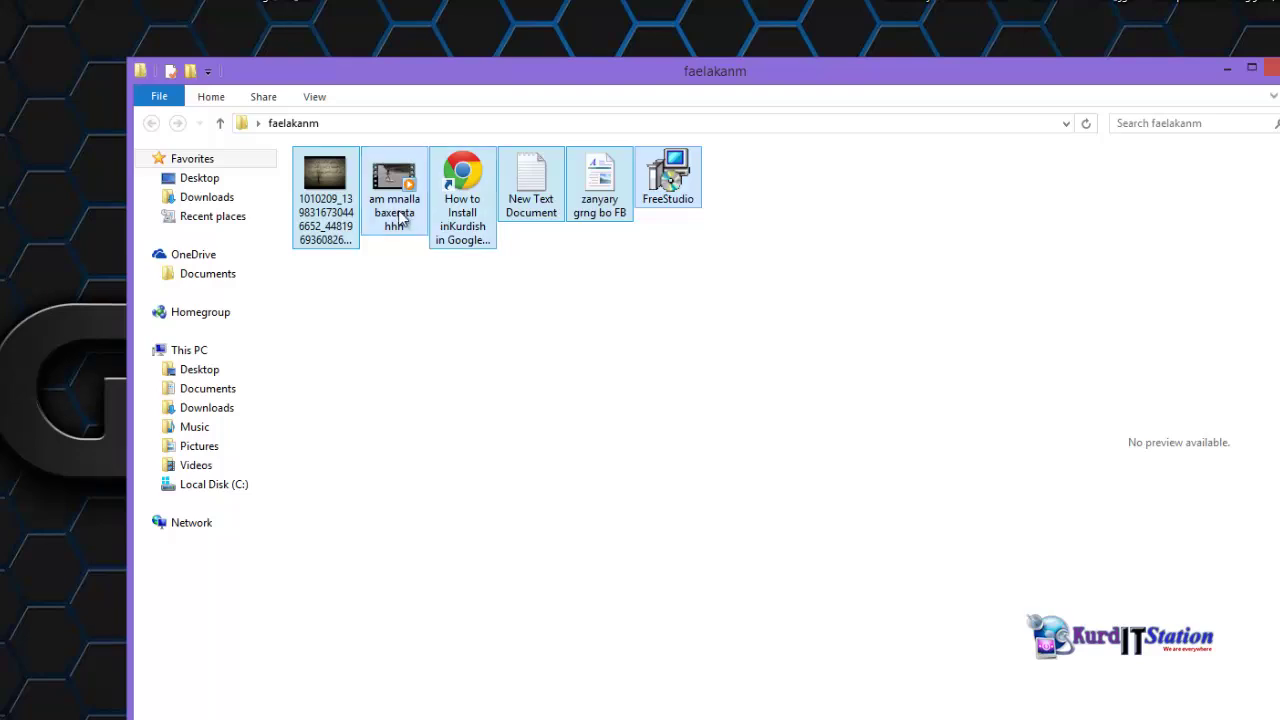
mouse_move(398, 219)
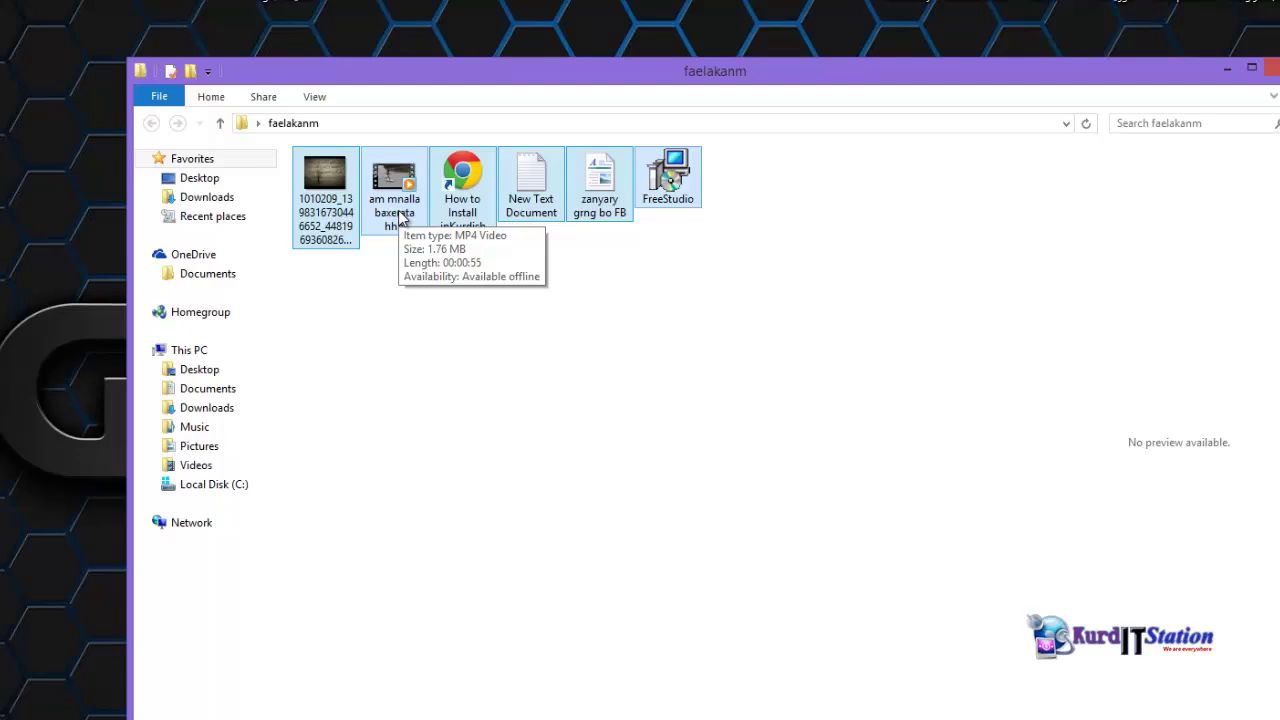
right_click(400, 212)
click(505, 505)
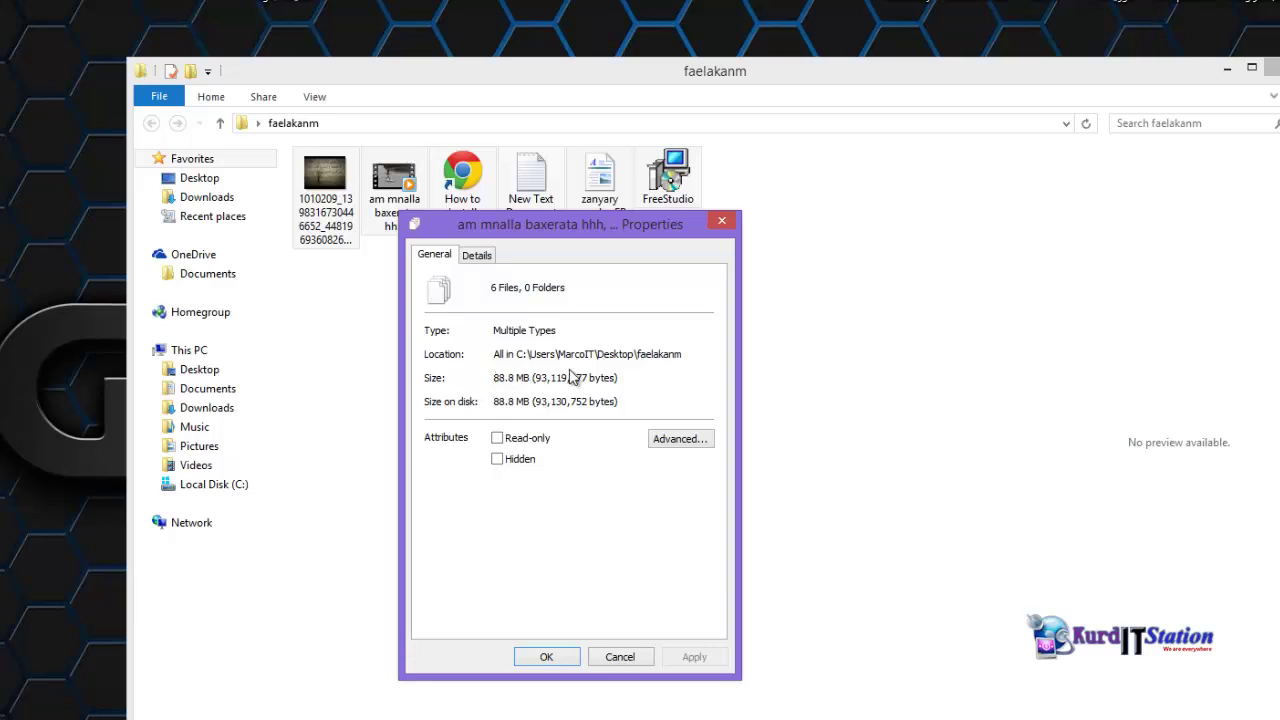
click(721, 221)
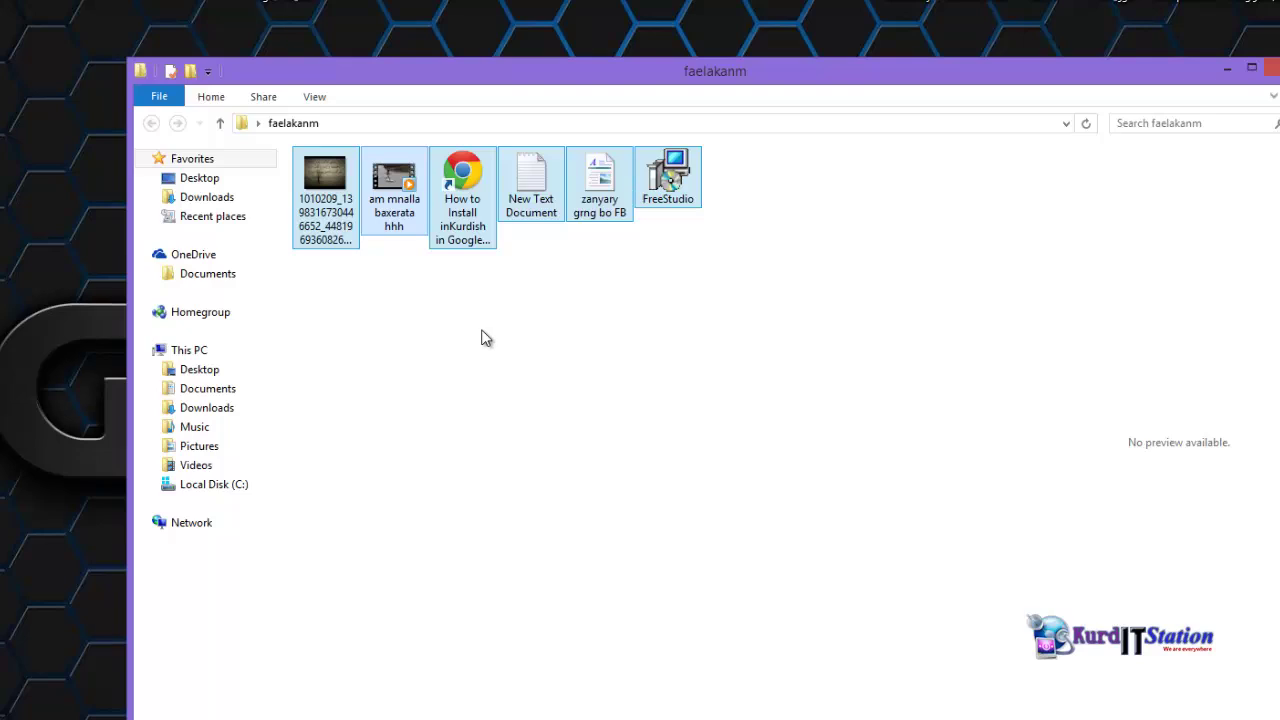
right_click(446, 197)
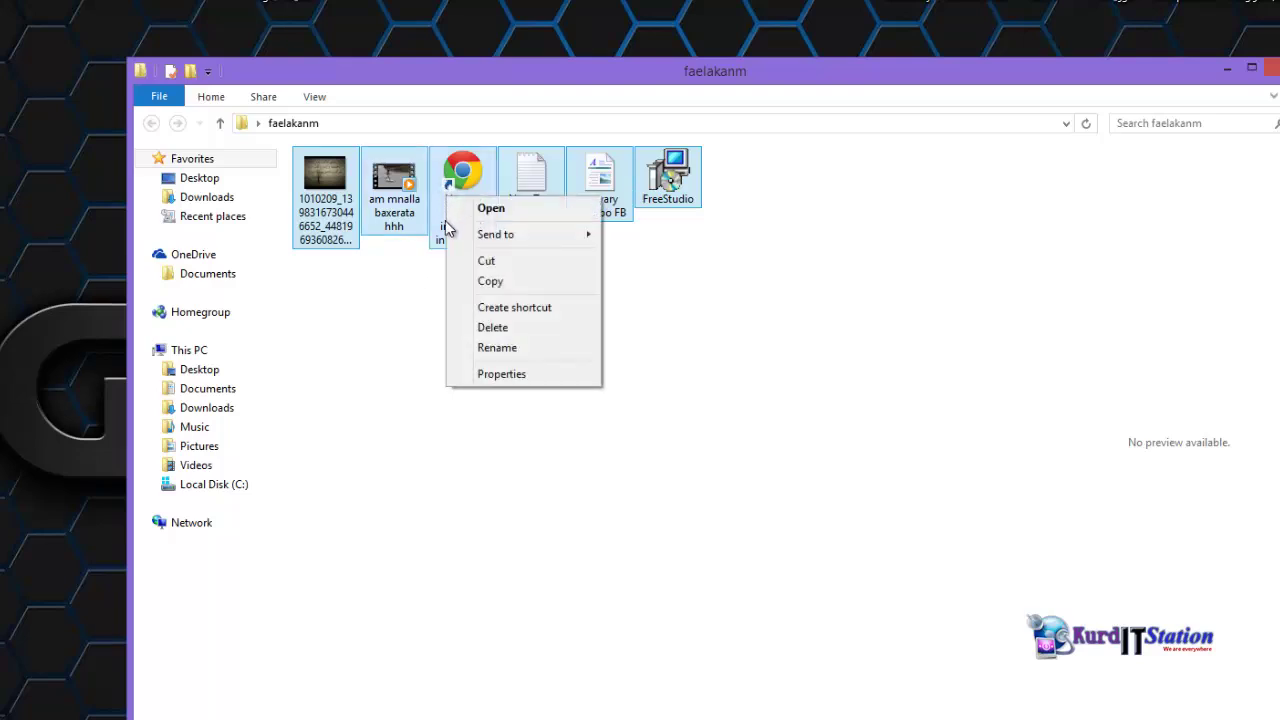
click(388, 308)
click(392, 306)
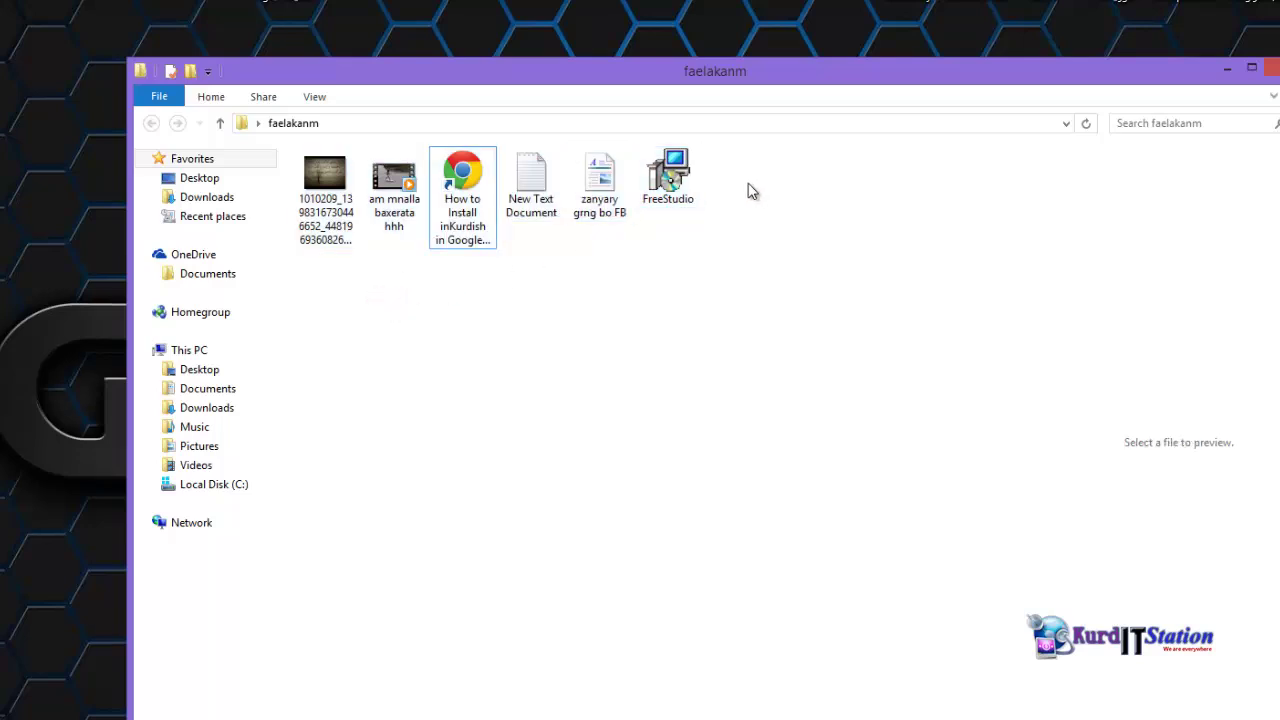
drag(737, 186, 262, 212)
right_click(330, 190)
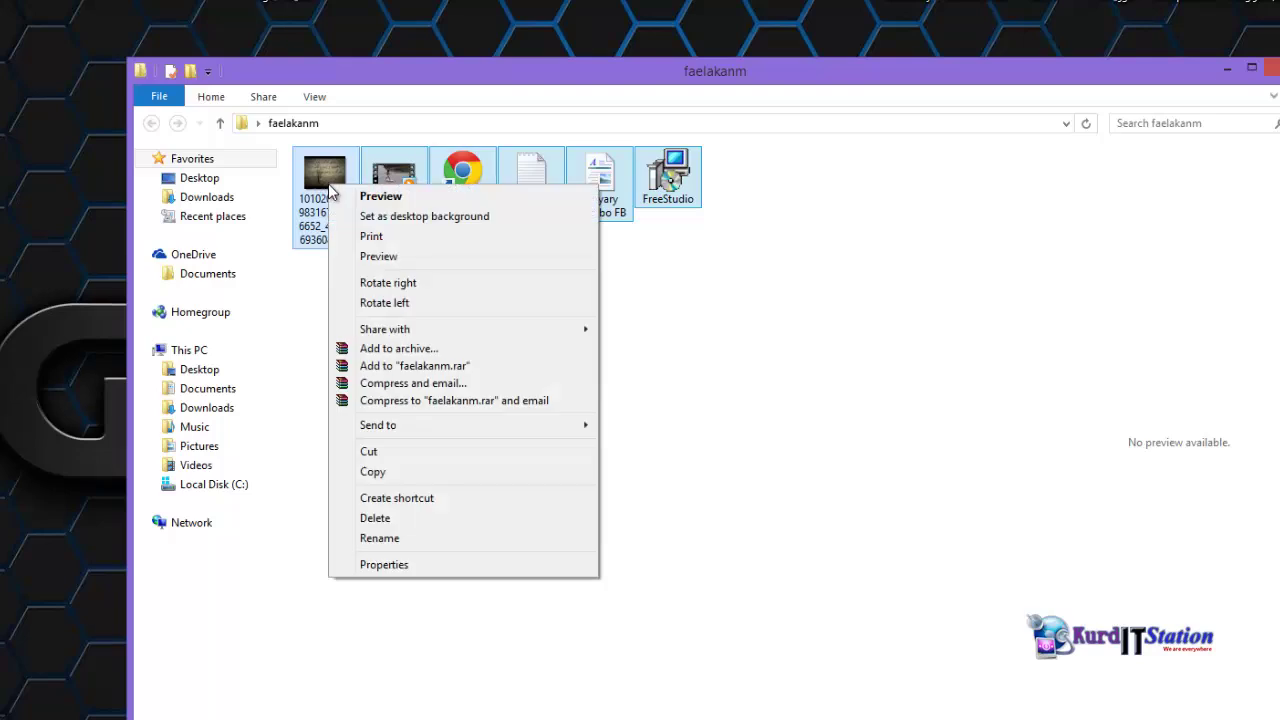
click(831, 254)
click(831, 250)
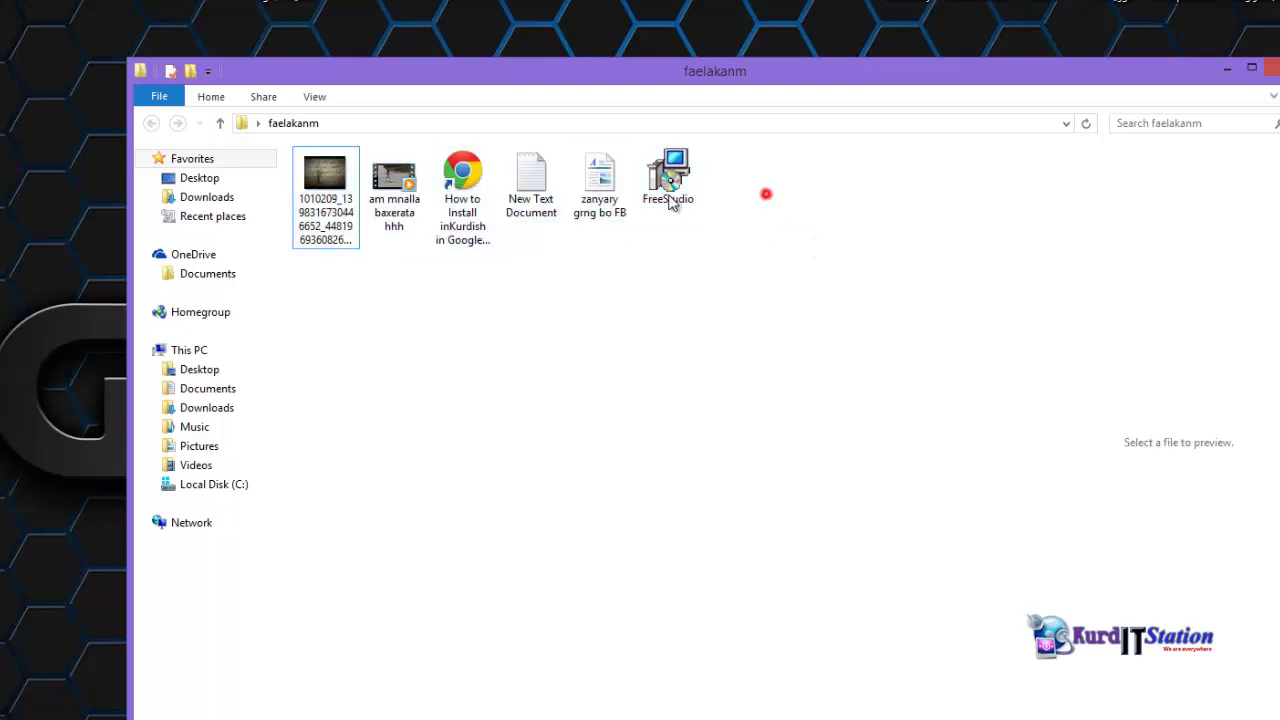
- Select all files in faelakanm and examine the Send to destinations, including DVD RW Drive (D:), without sending them
drag(766, 194, 329, 198)
right_click(324, 198)
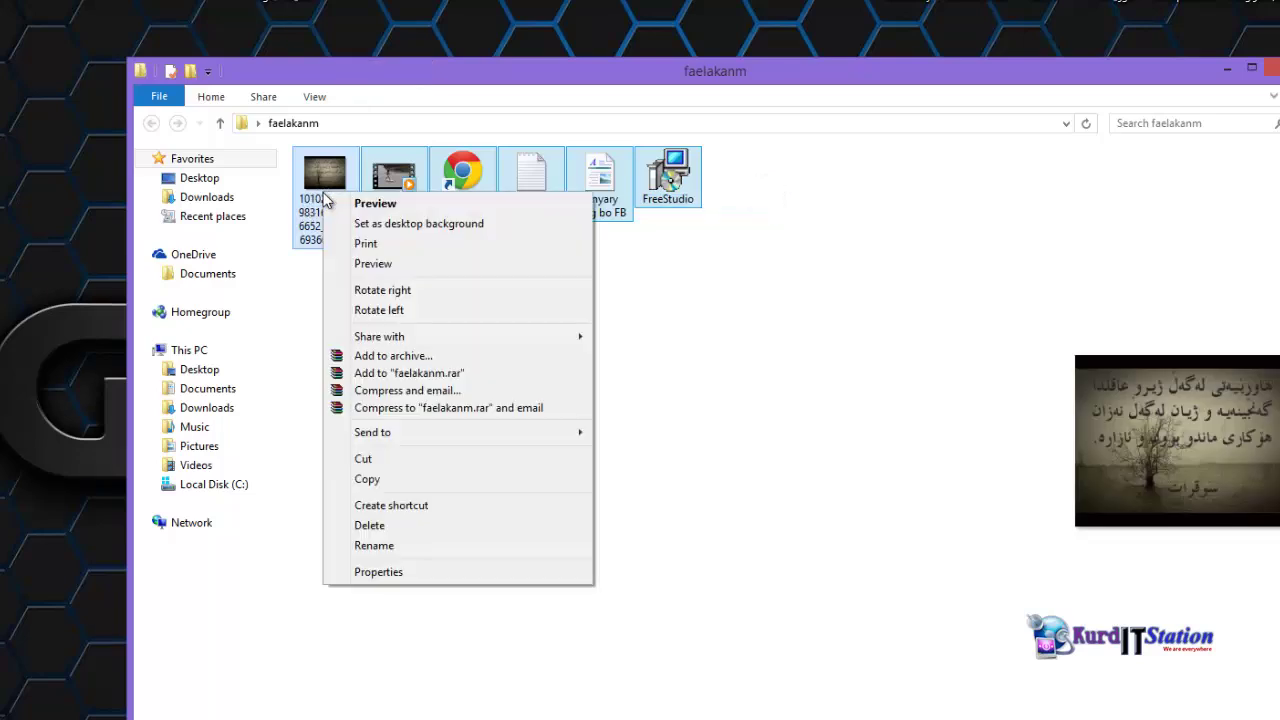
mouse_move(403, 434)
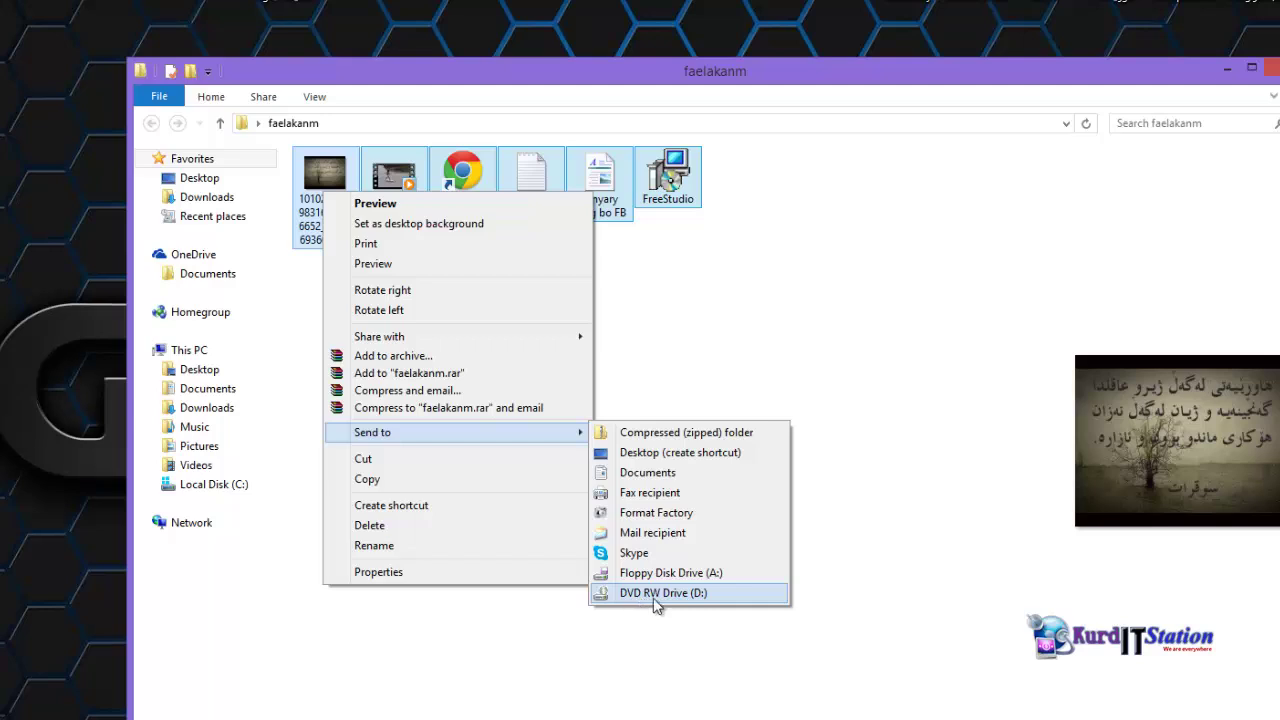
click(767, 322)
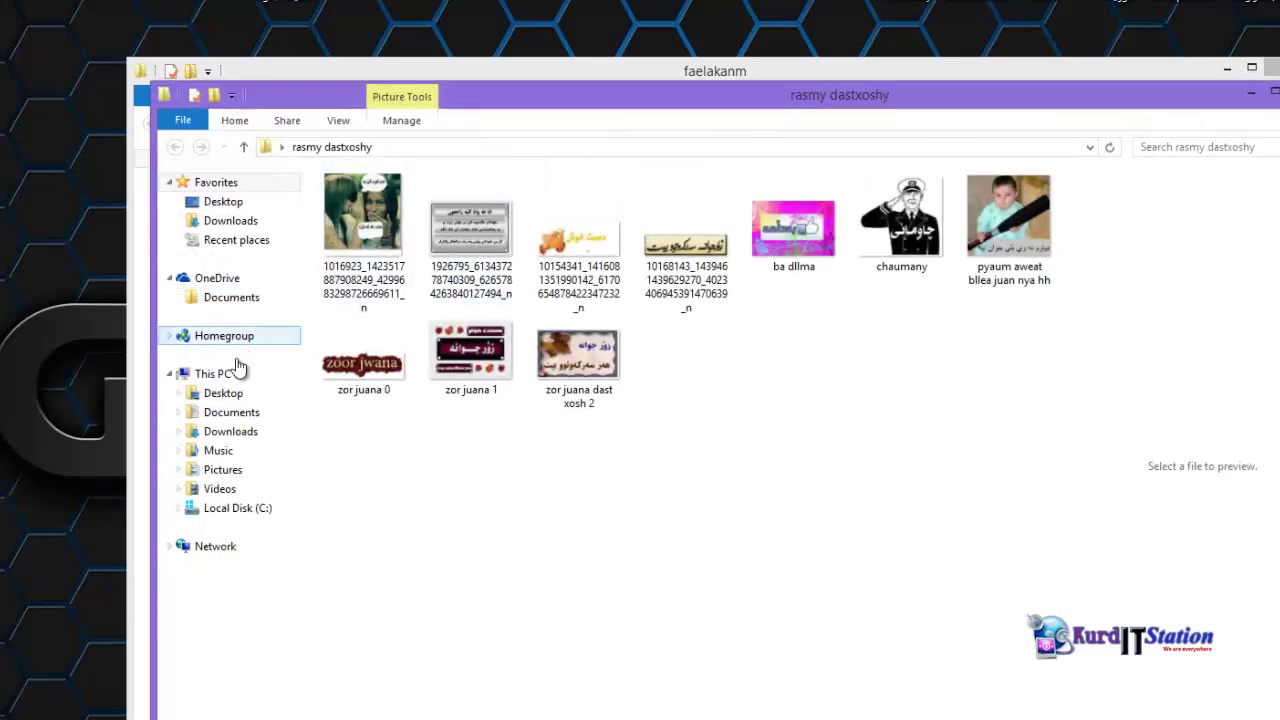
- Try to open DVD RW Drive (D:) from This PC in the second window, dismiss the insert-disc request and close that window
click(224, 374)
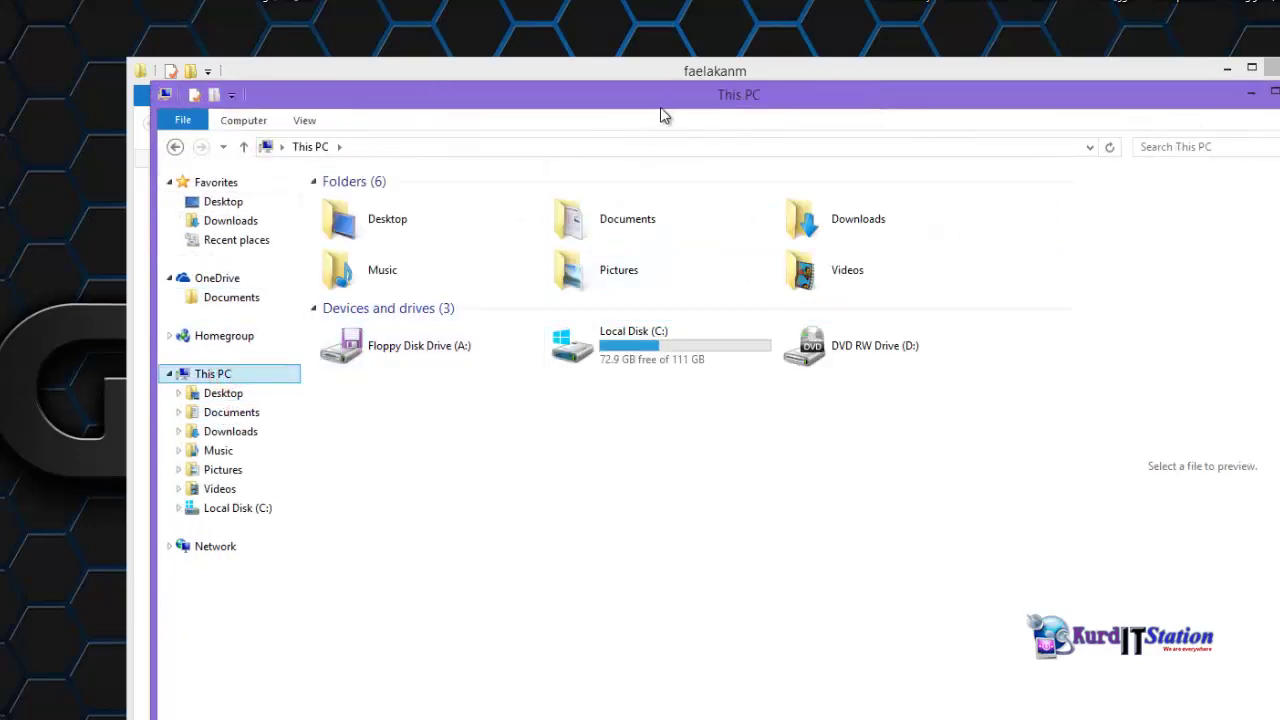
drag(663, 97, 897, 104)
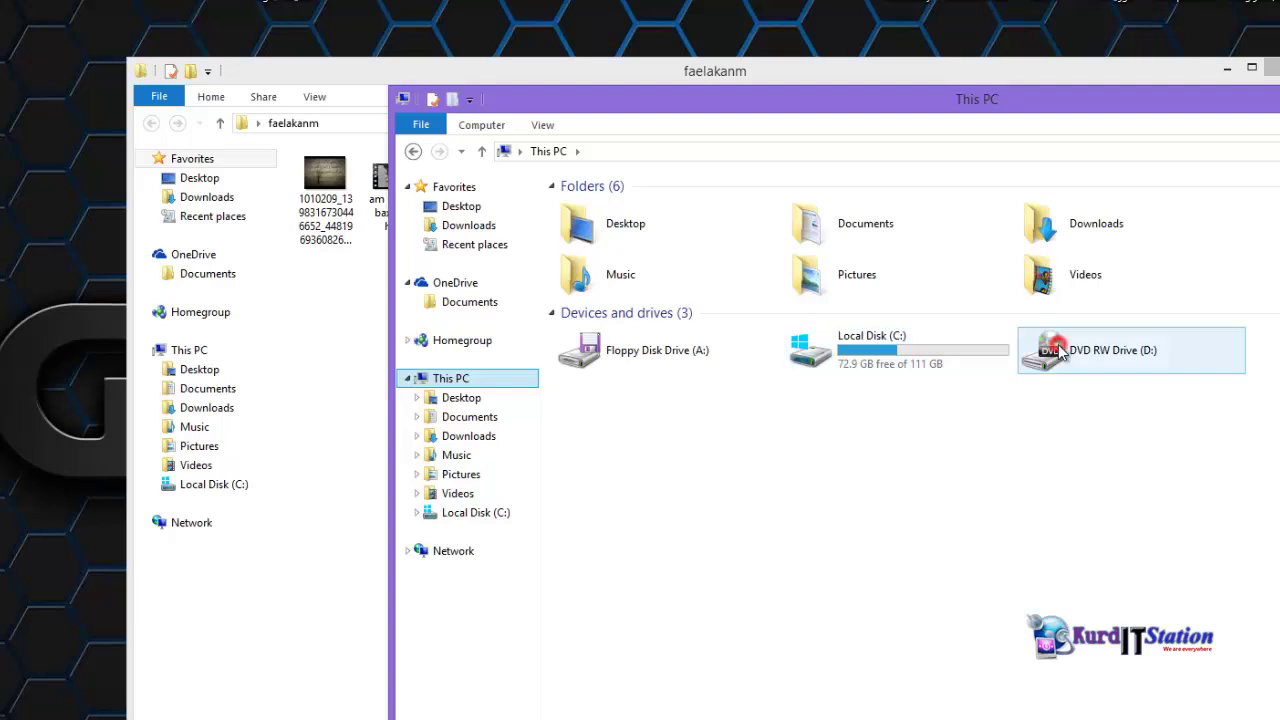
click(1090, 355)
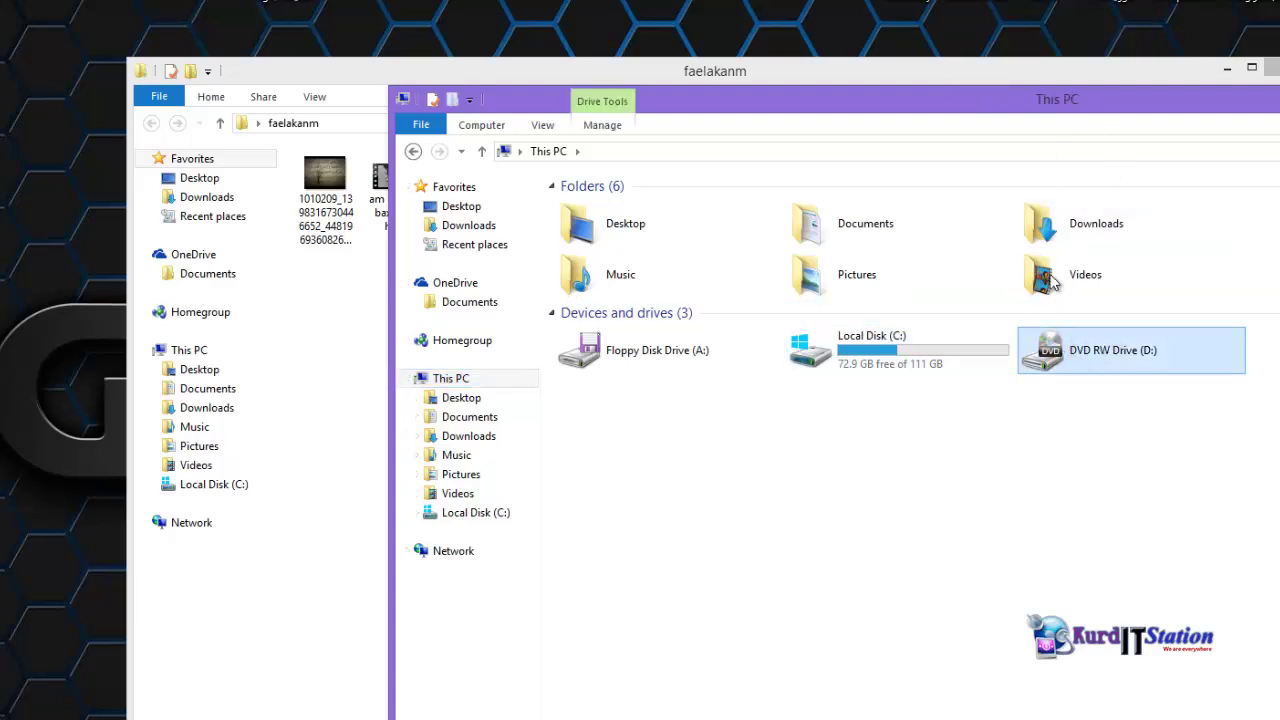
double_click(1048, 350)
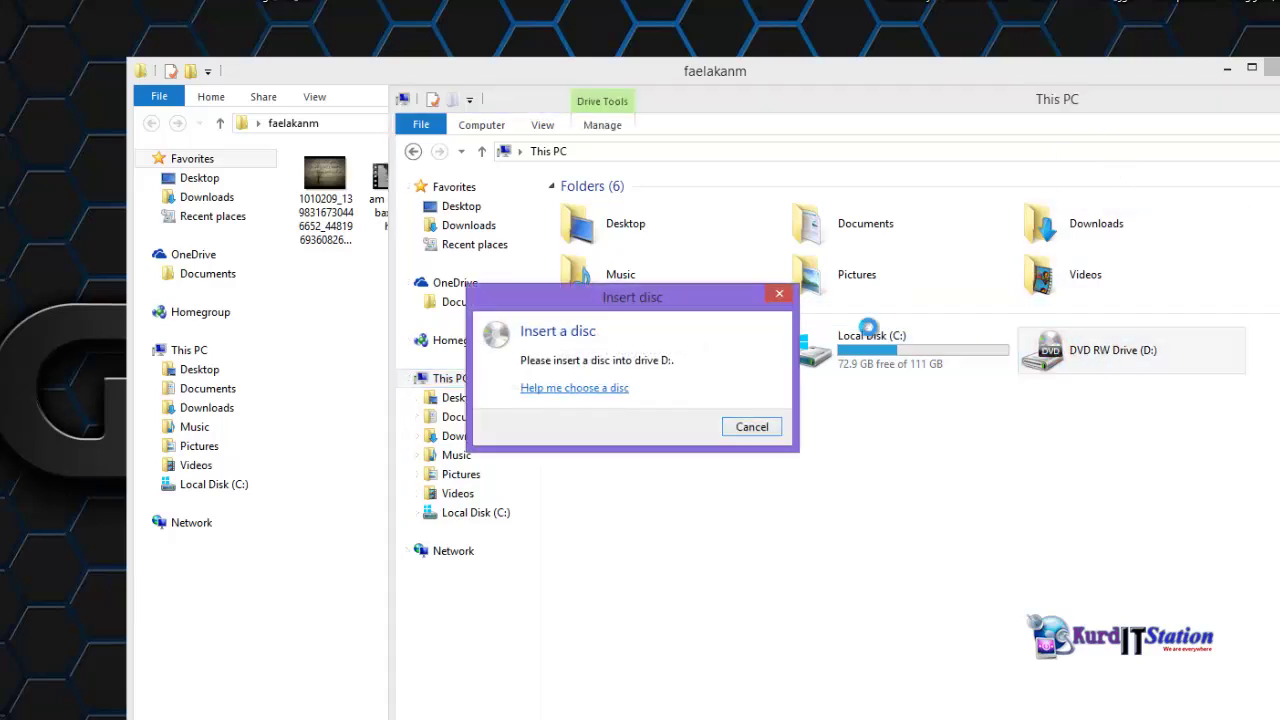
click(779, 293)
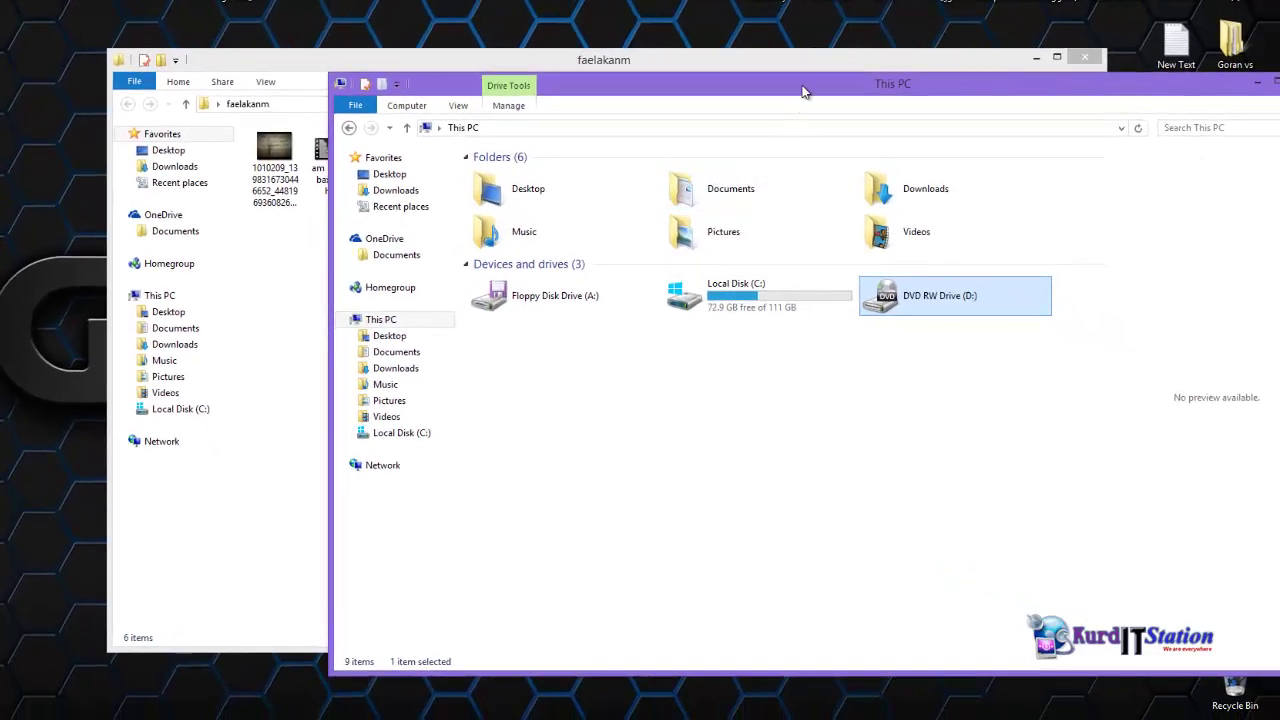
drag(804, 92, 584, 92)
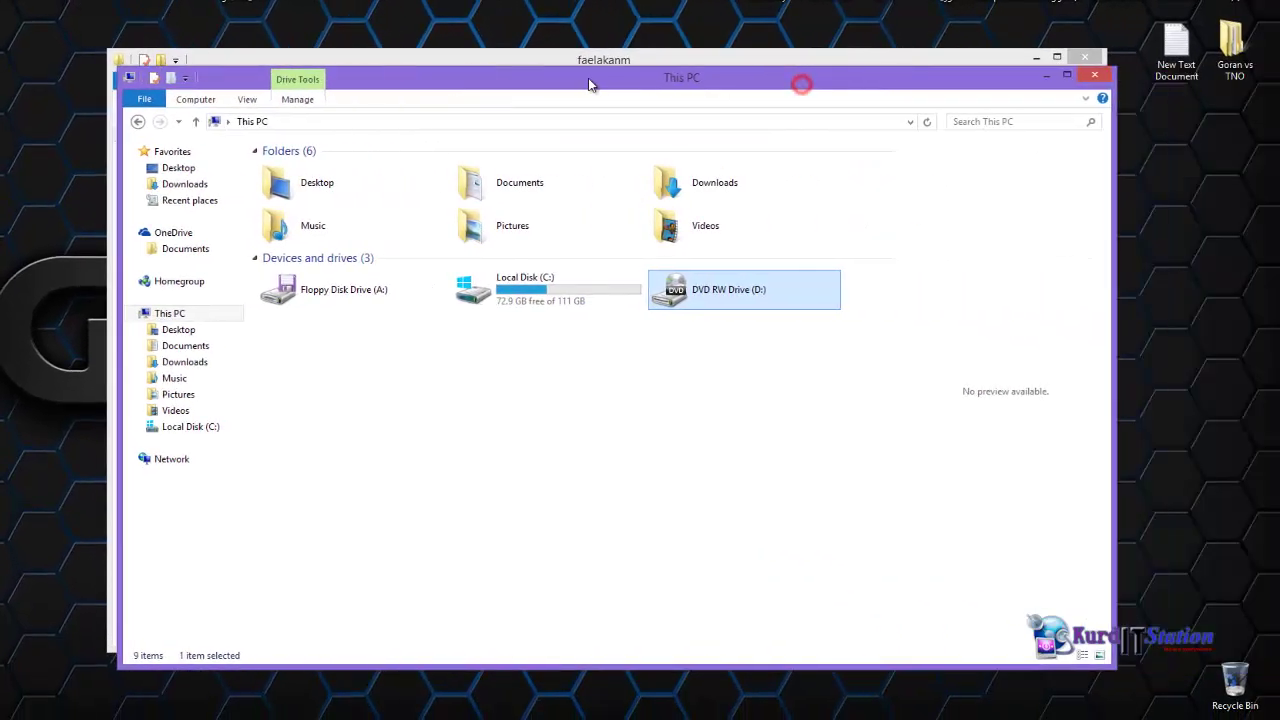
click(1098, 80)
drag(830, 61, 826, 41)
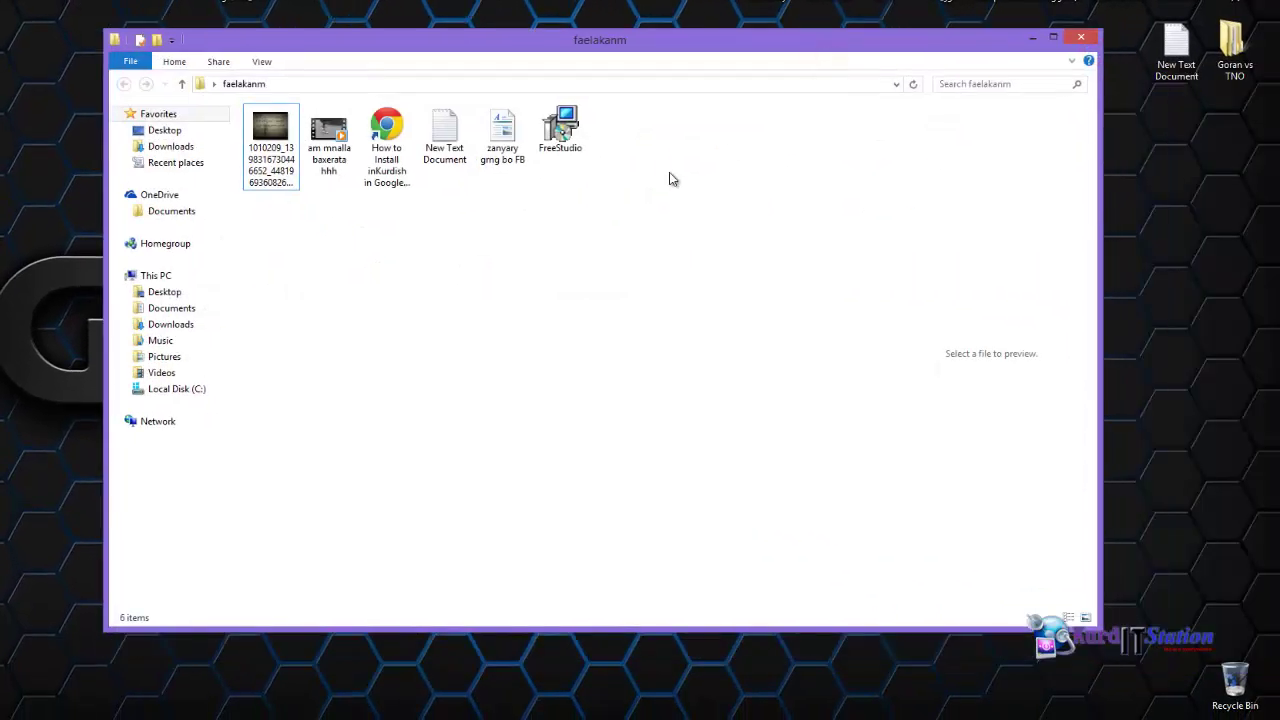
- Select all files in the faelakanm folder and send them to DVD RW Drive (D:)
drag(668, 128, 245, 163)
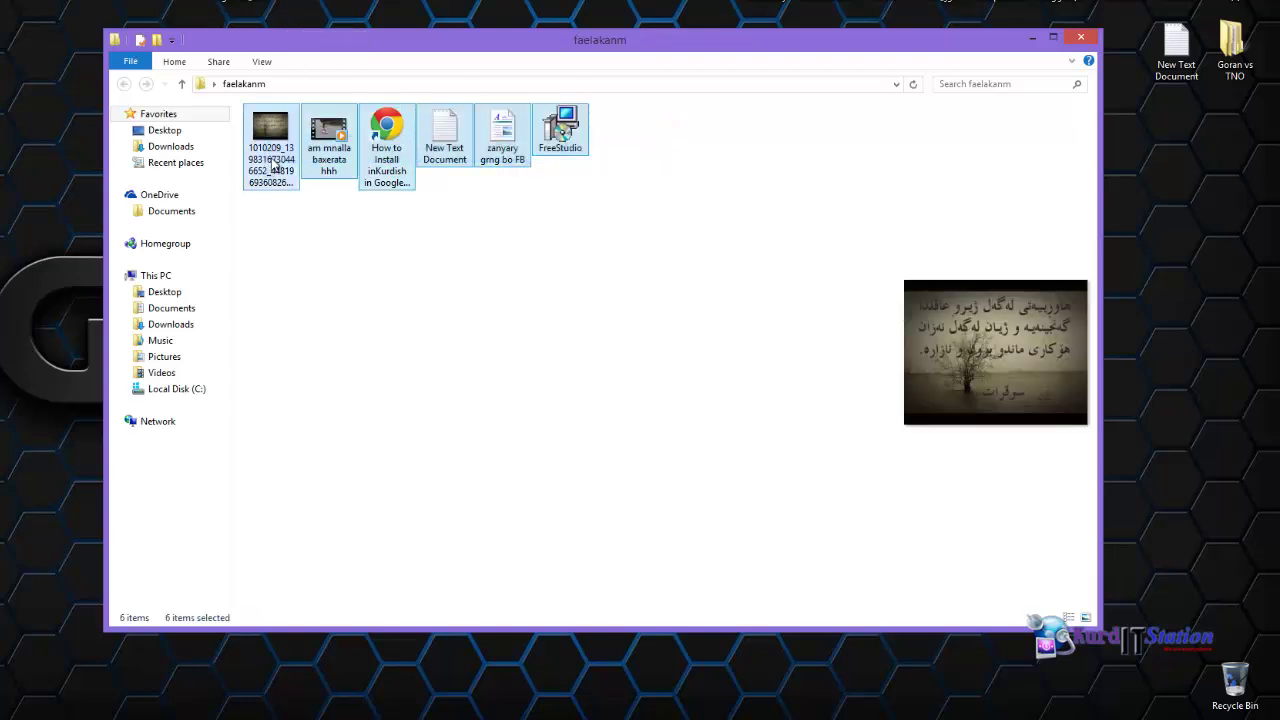
right_click(272, 160)
mouse_move(355, 363)
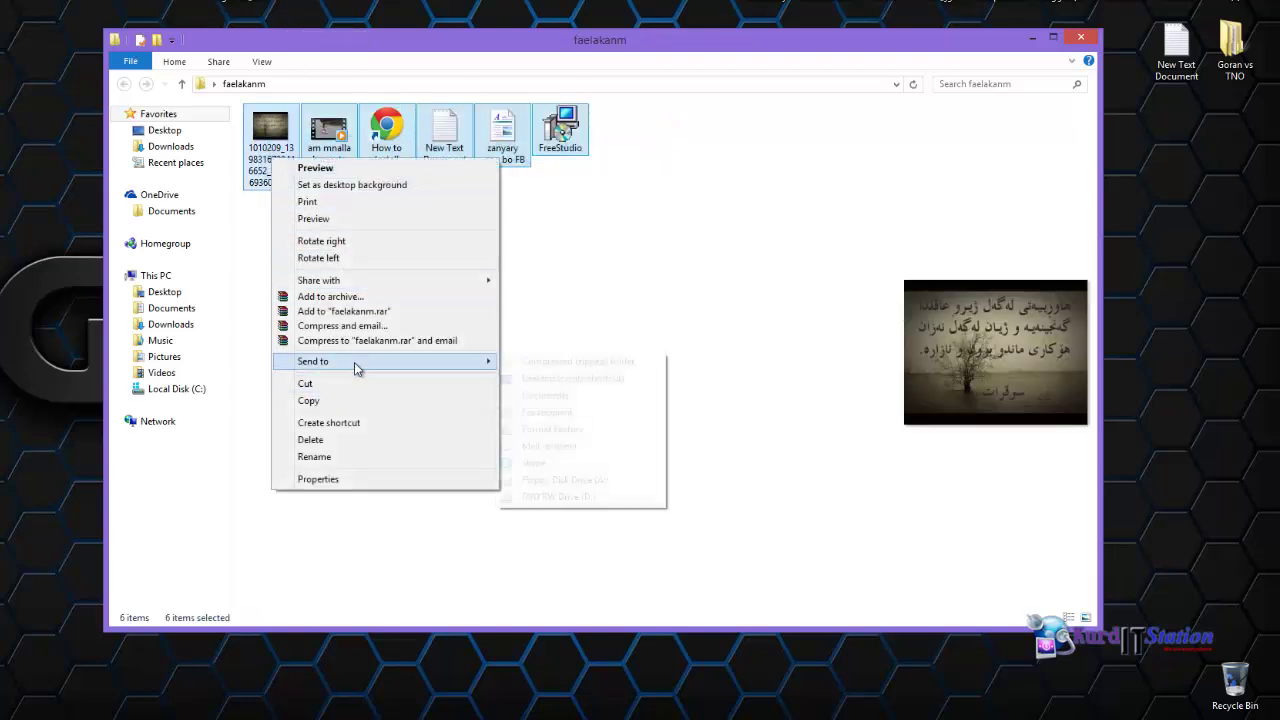
click(559, 497)
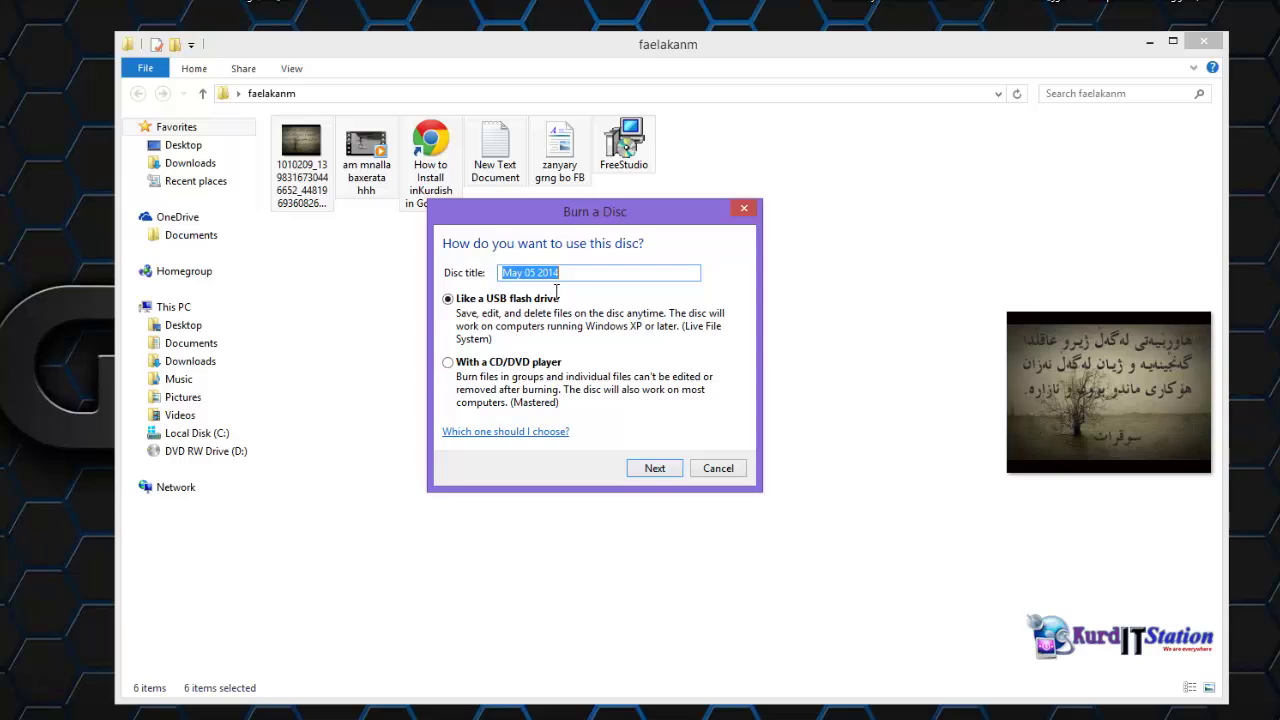
- Title the disc marcoit, keep the Like a USB flash drive option and start burning
drag(601, 219, 601, 209)
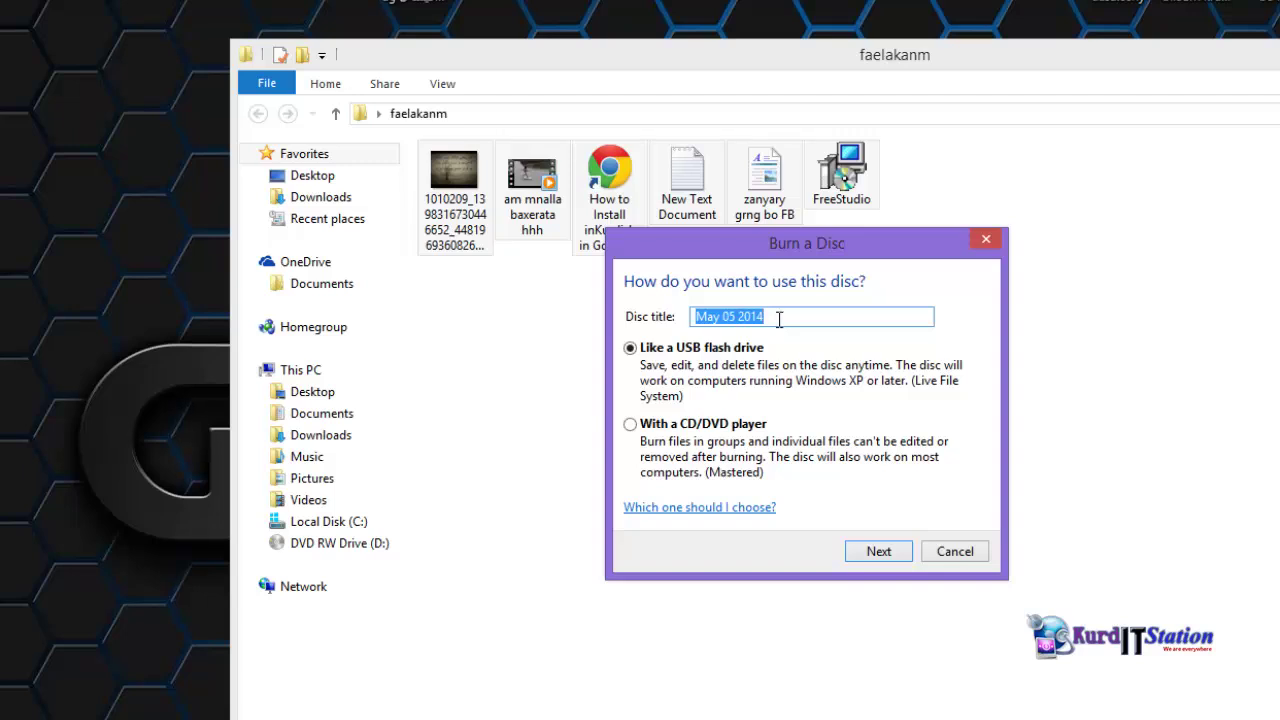
text(marcoit)
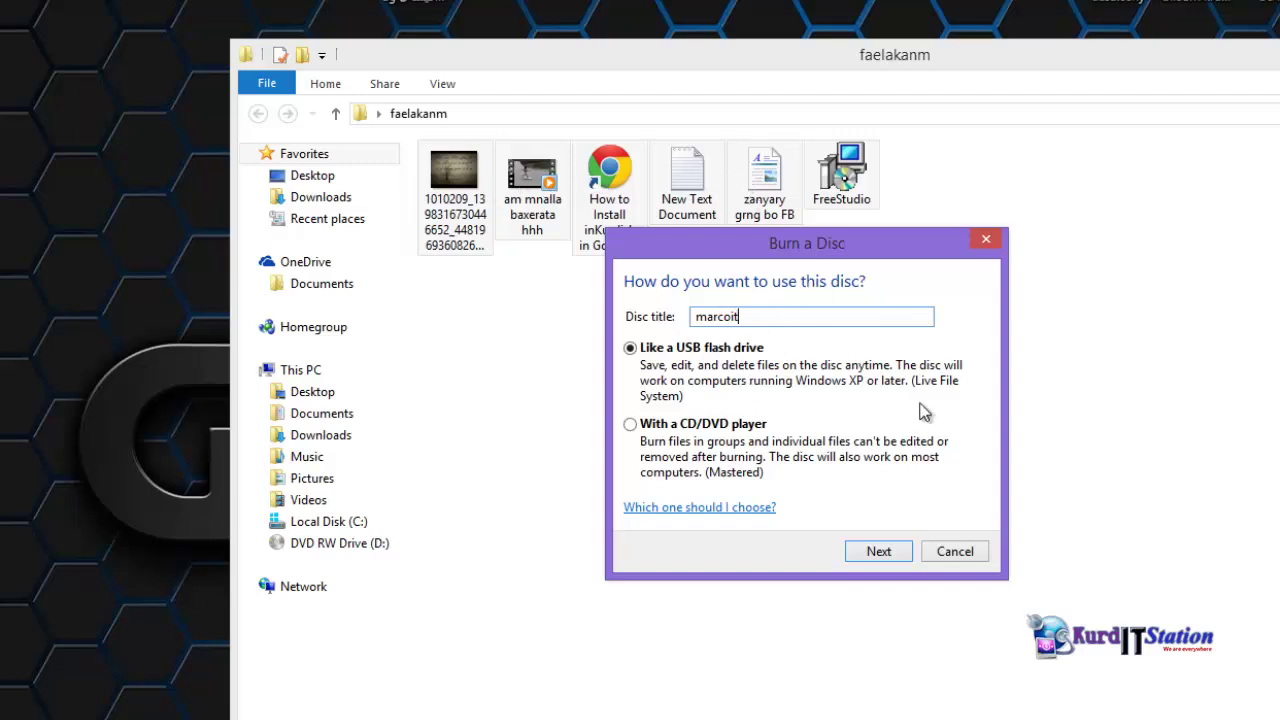
click(878, 551)
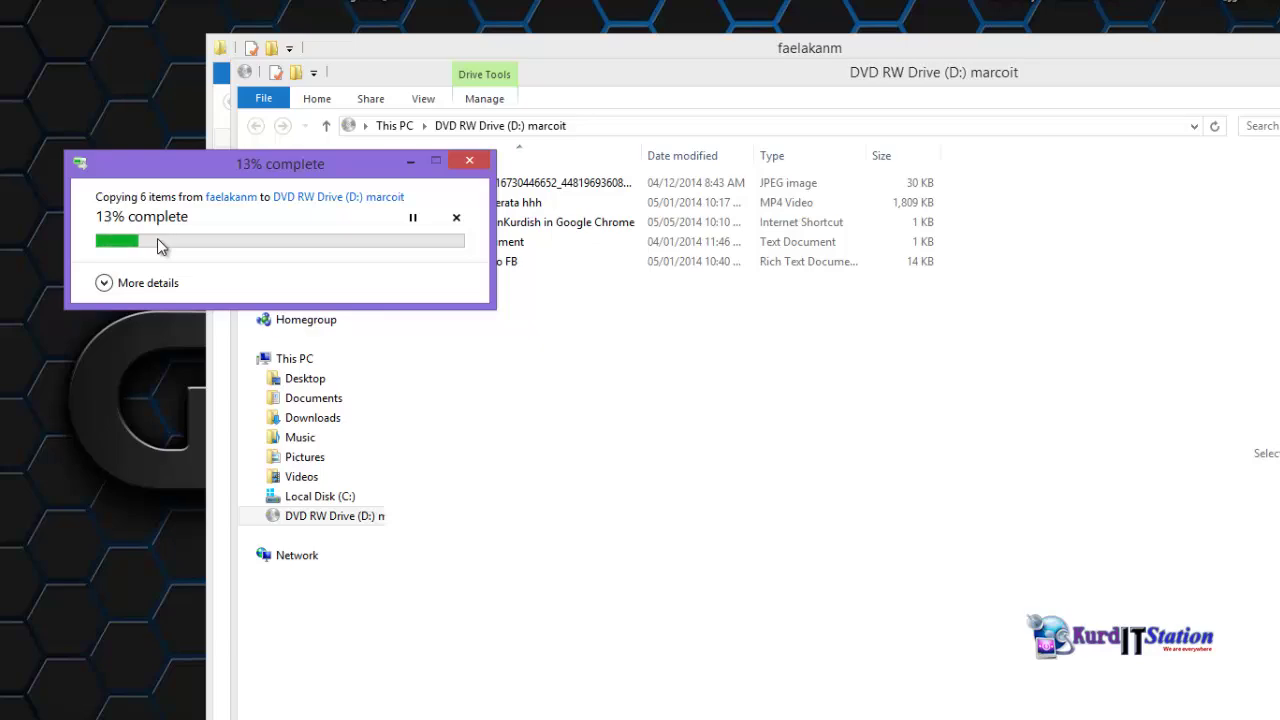
- Bring the copy progress window over the disc's file list and examine its details, then collapse them
drag(280, 163, 831, 323)
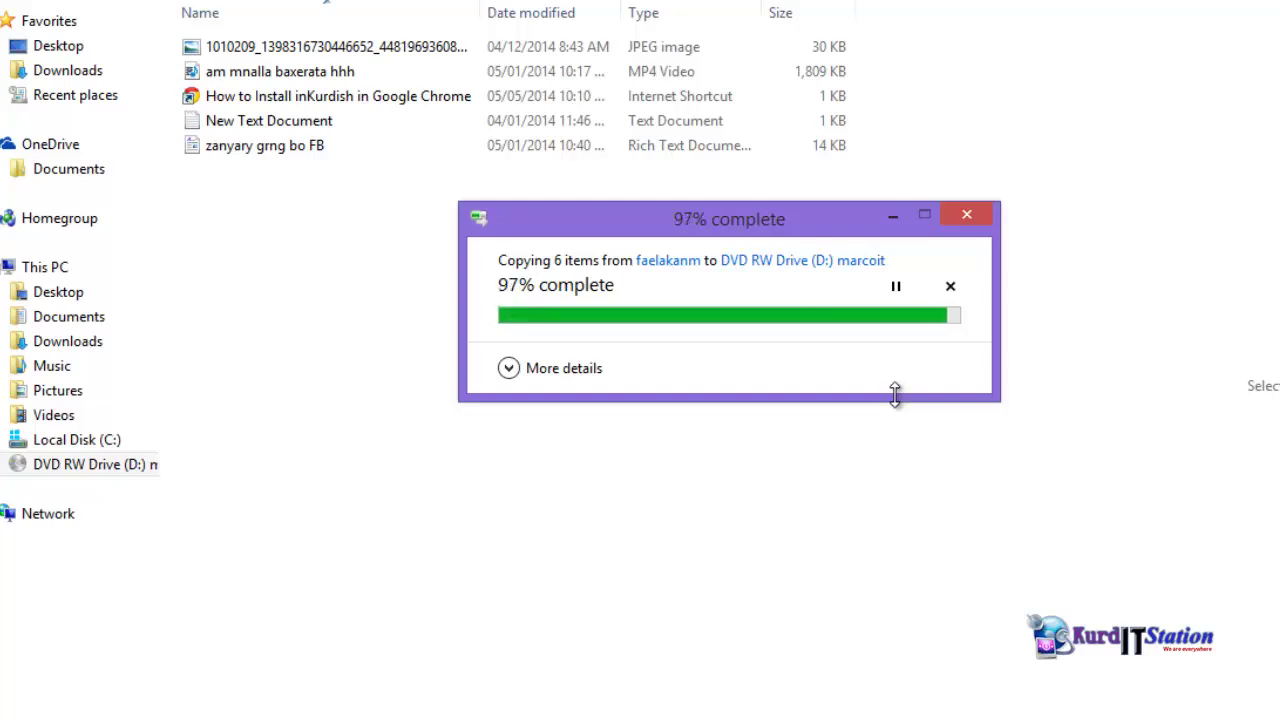
click(514, 371)
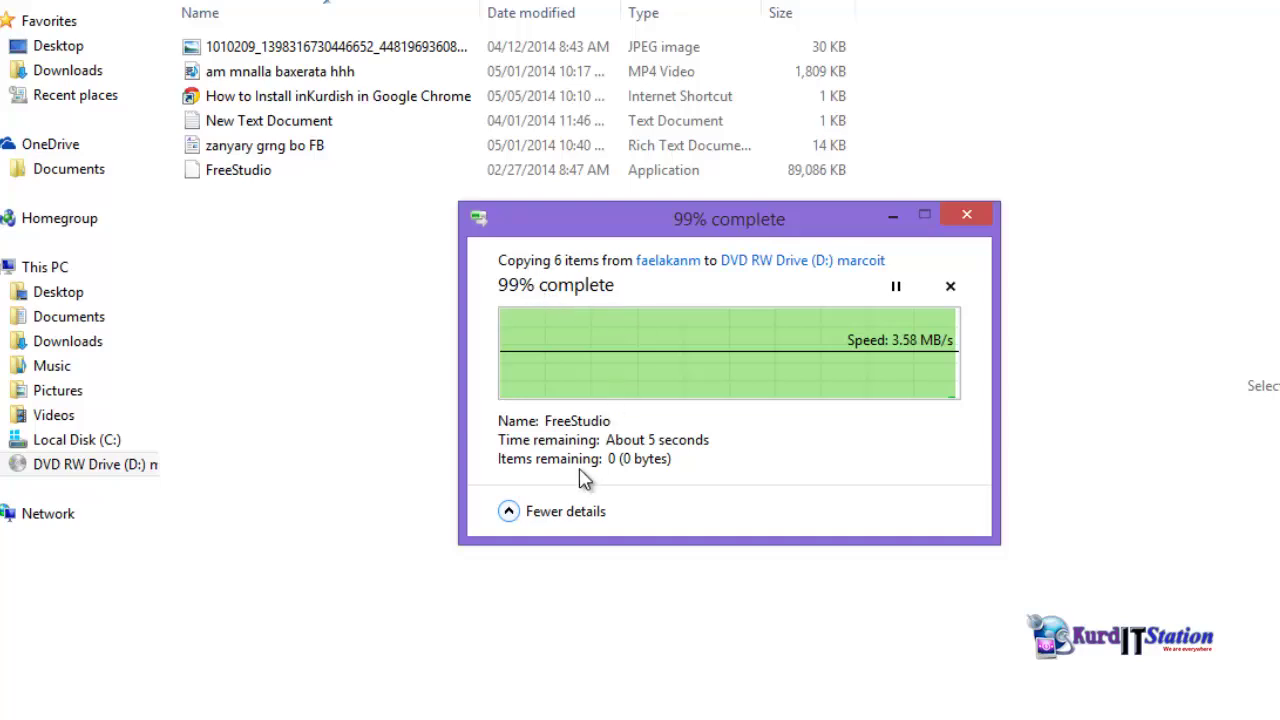
click(508, 511)
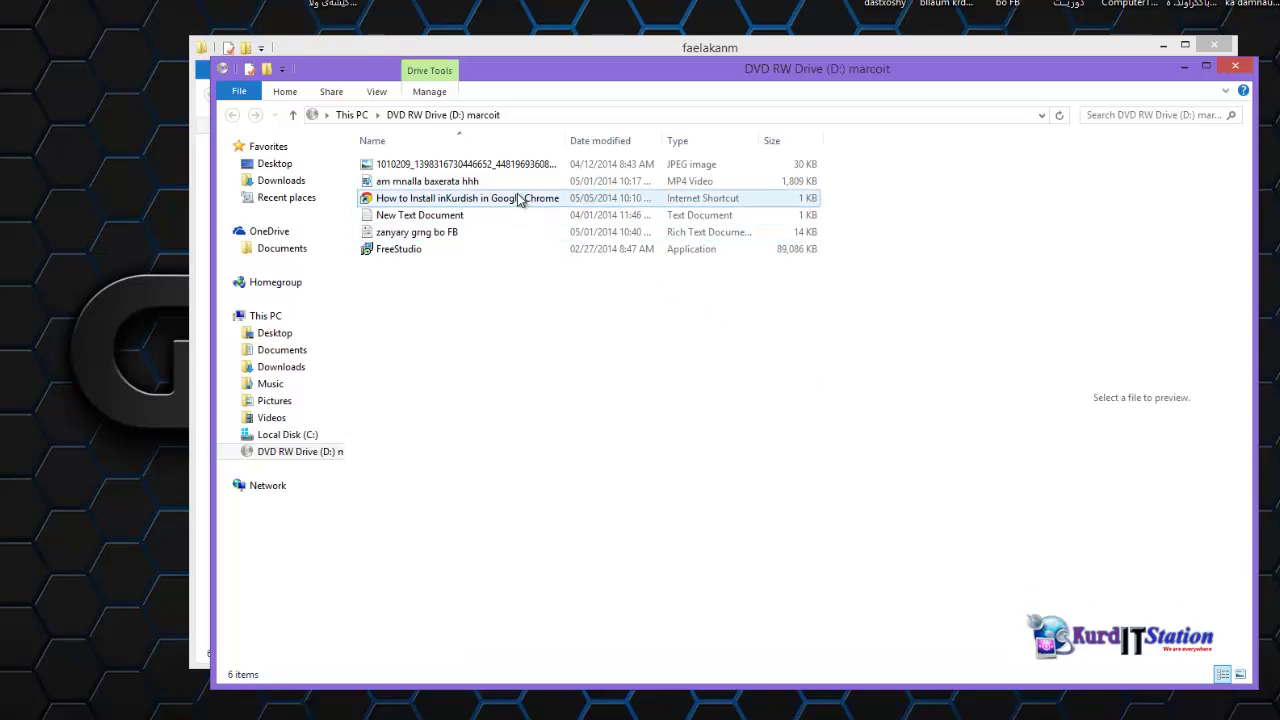
- Review the copied files in the marcoit disc window and shift the window to expose the faelakanm folder behind it
drag(697, 76, 678, 60)
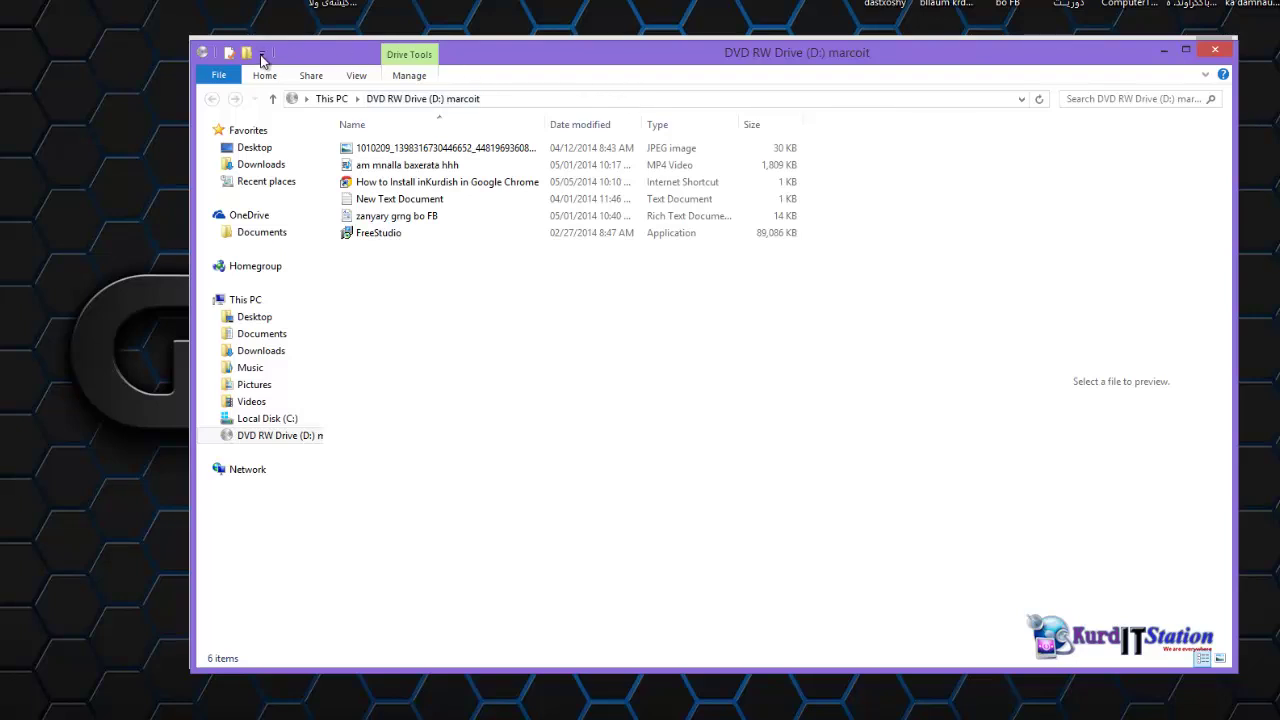
click(1204, 76)
click(1204, 76)
drag(374, 252, 375, 150)
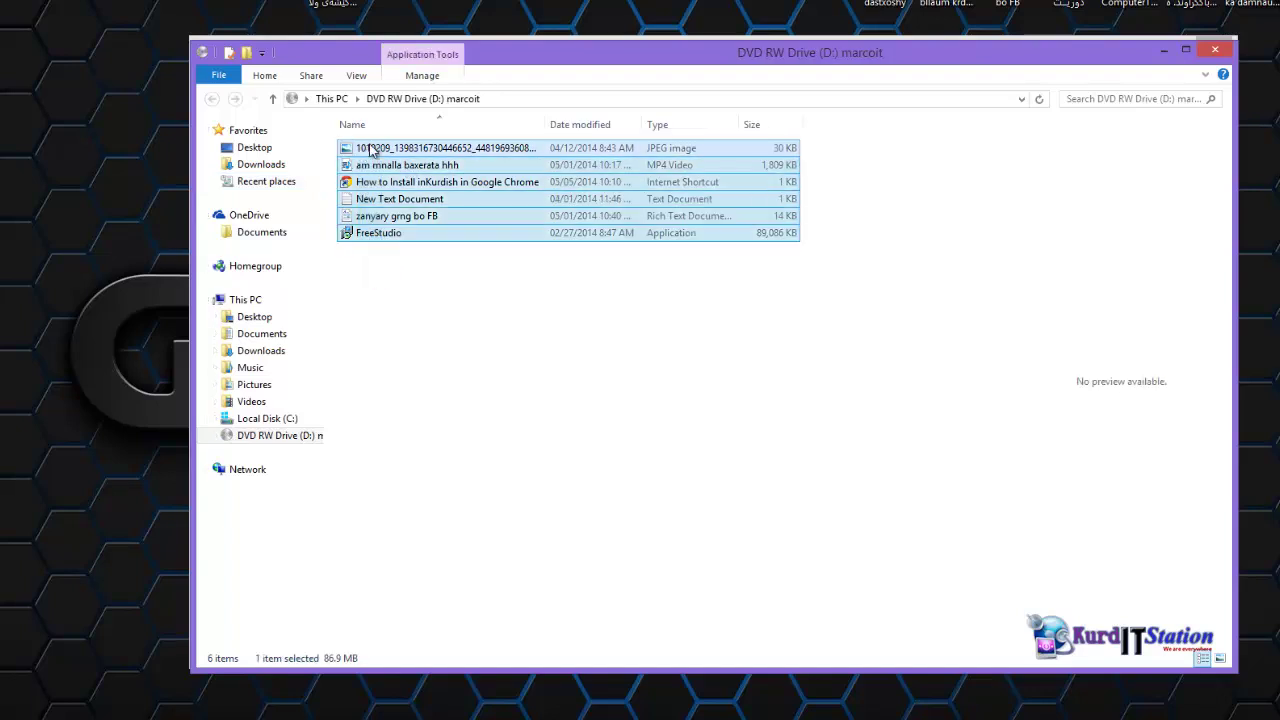
click(427, 297)
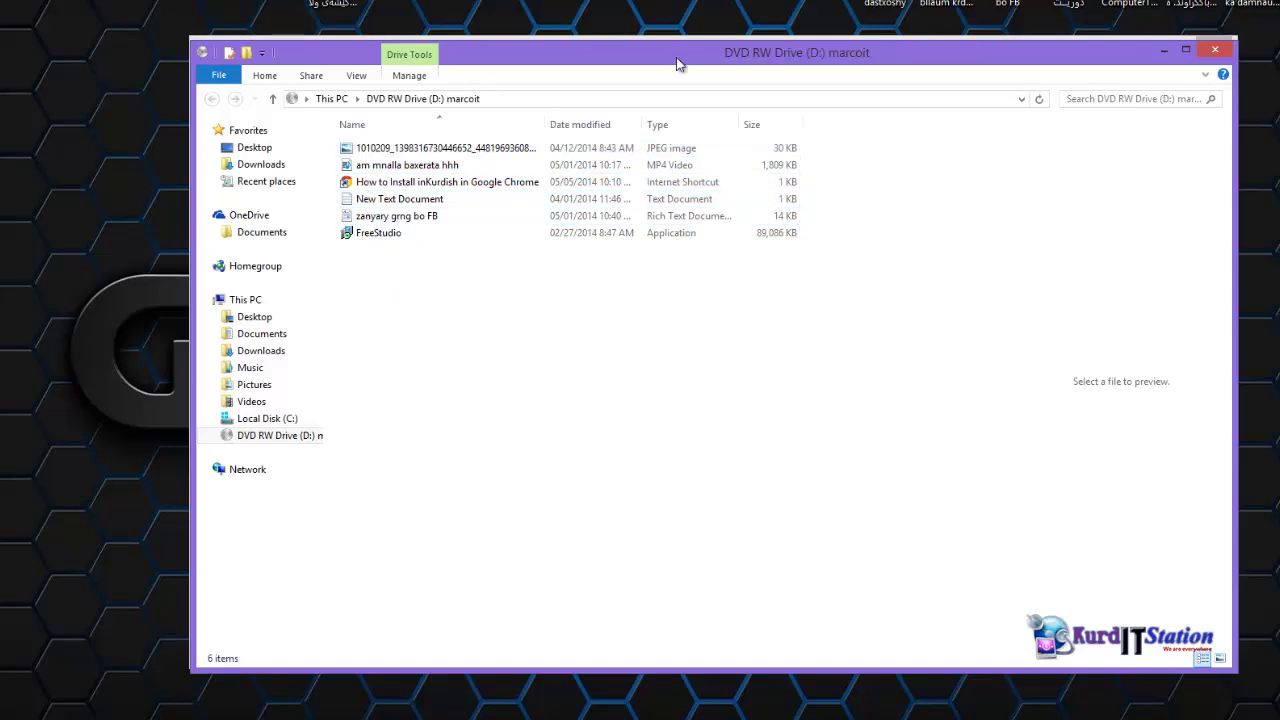
drag(676, 57, 650, 72)
drag(778, 74, 747, 73)
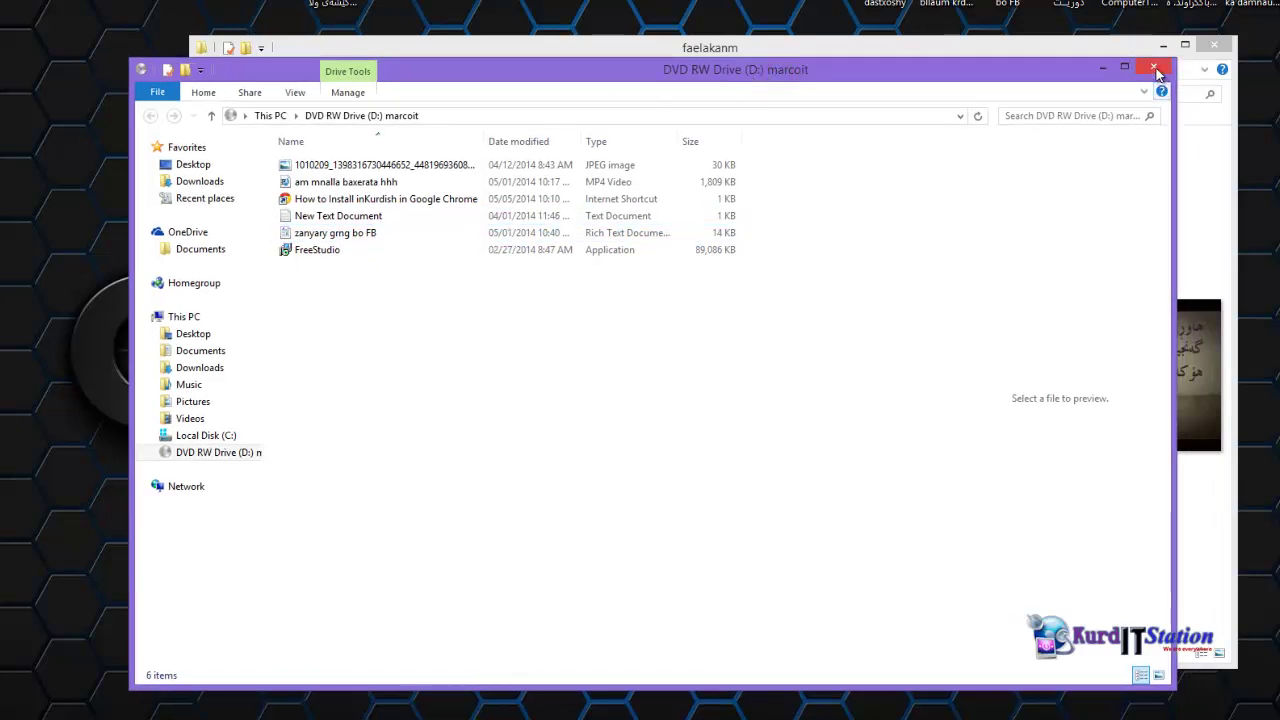
- Reopen the marcoit disc from This PC, check its copied files one by one, then close the window
click(190, 318)
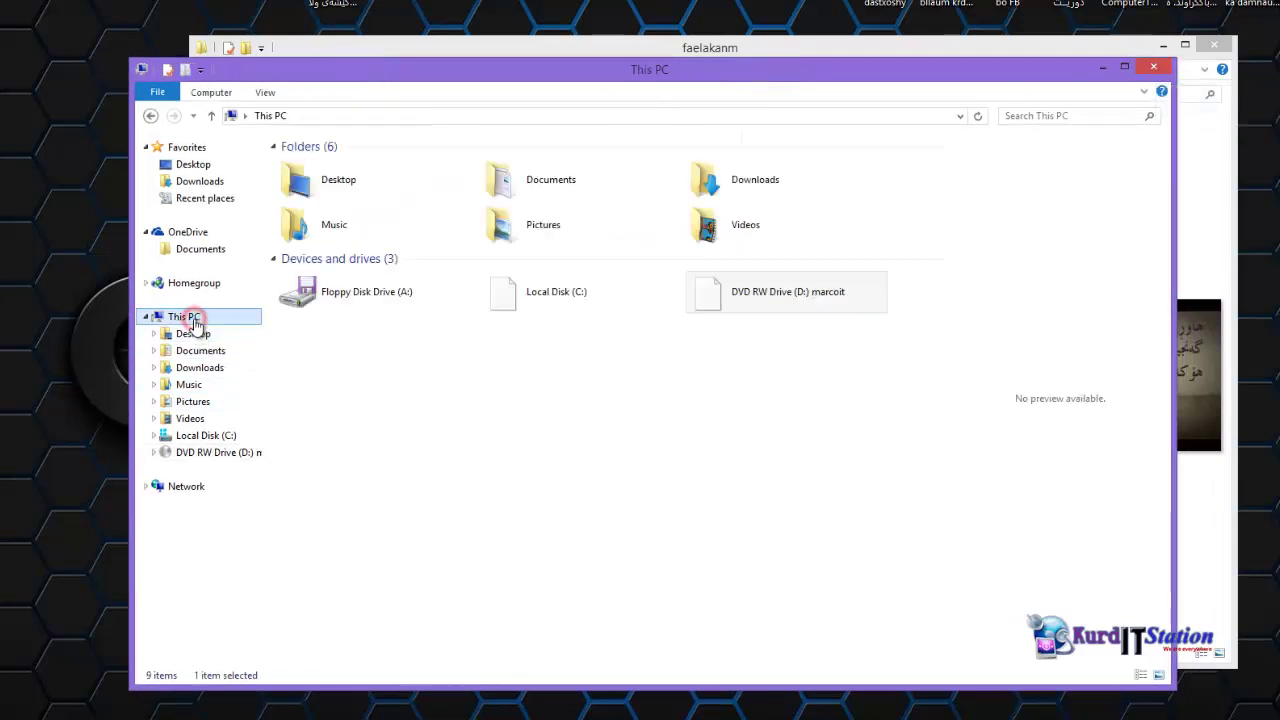
double_click(752, 290)
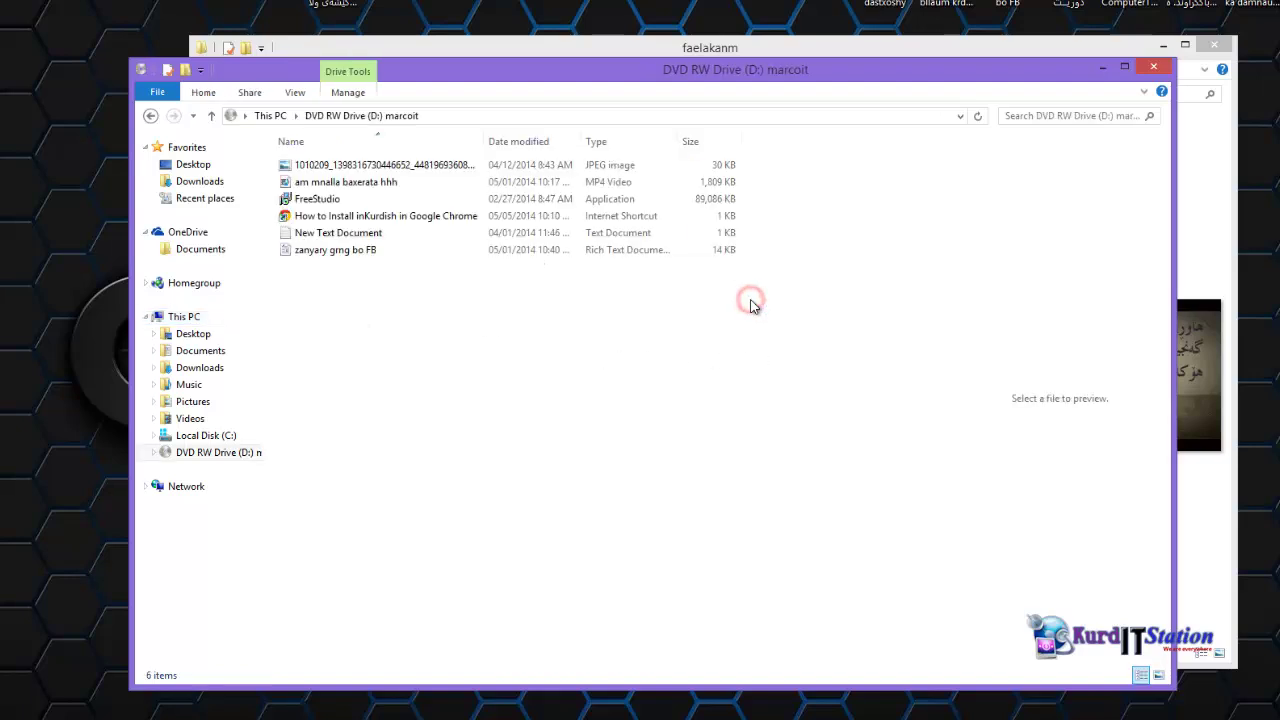
click(300, 165)
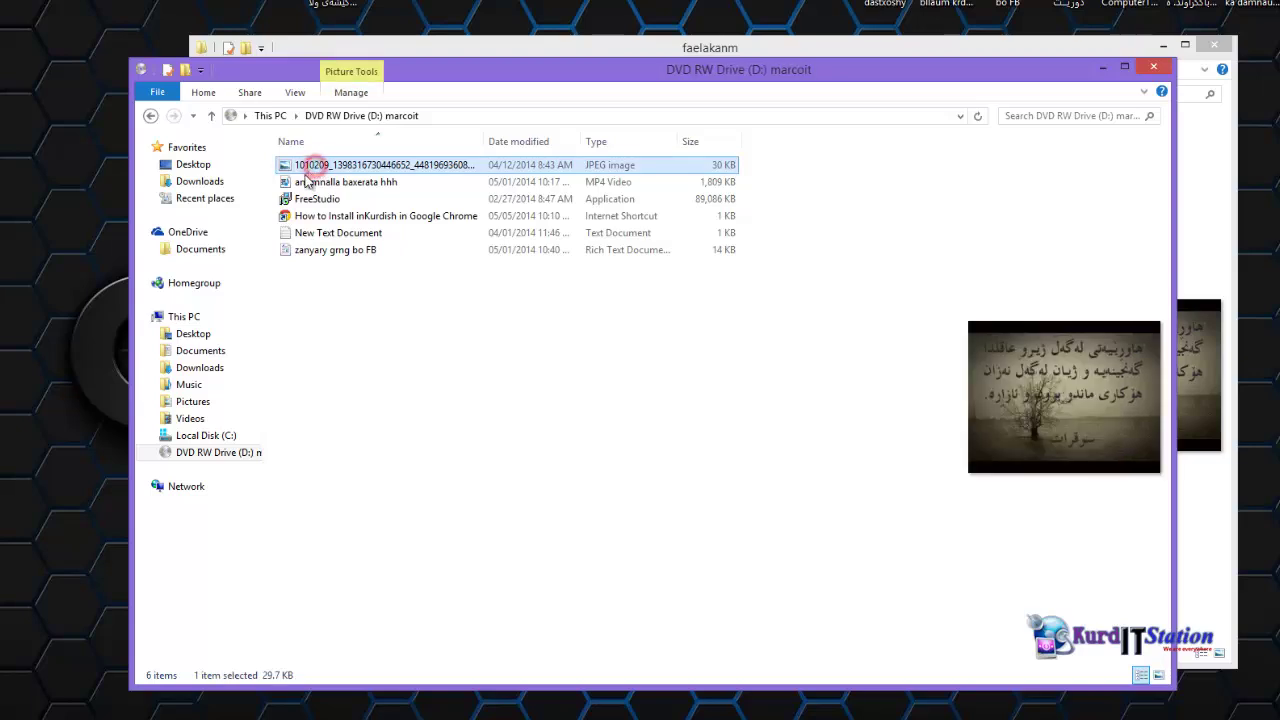
click(306, 182)
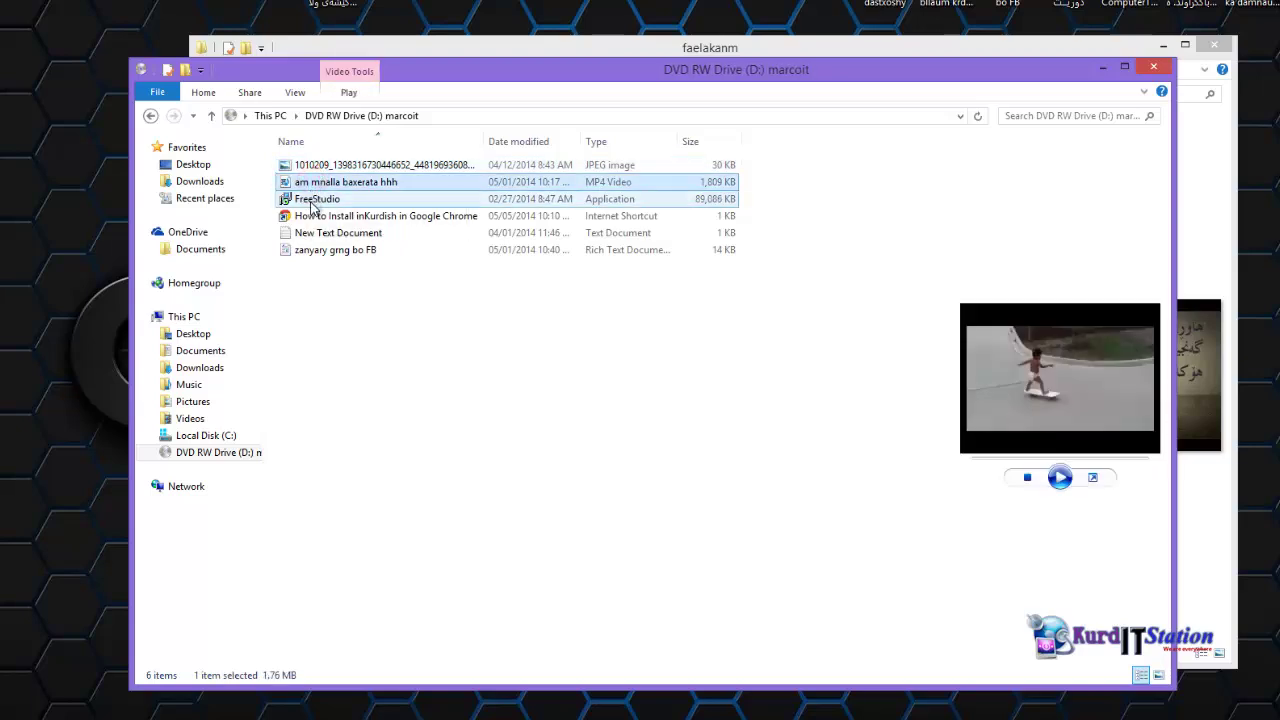
click(312, 202)
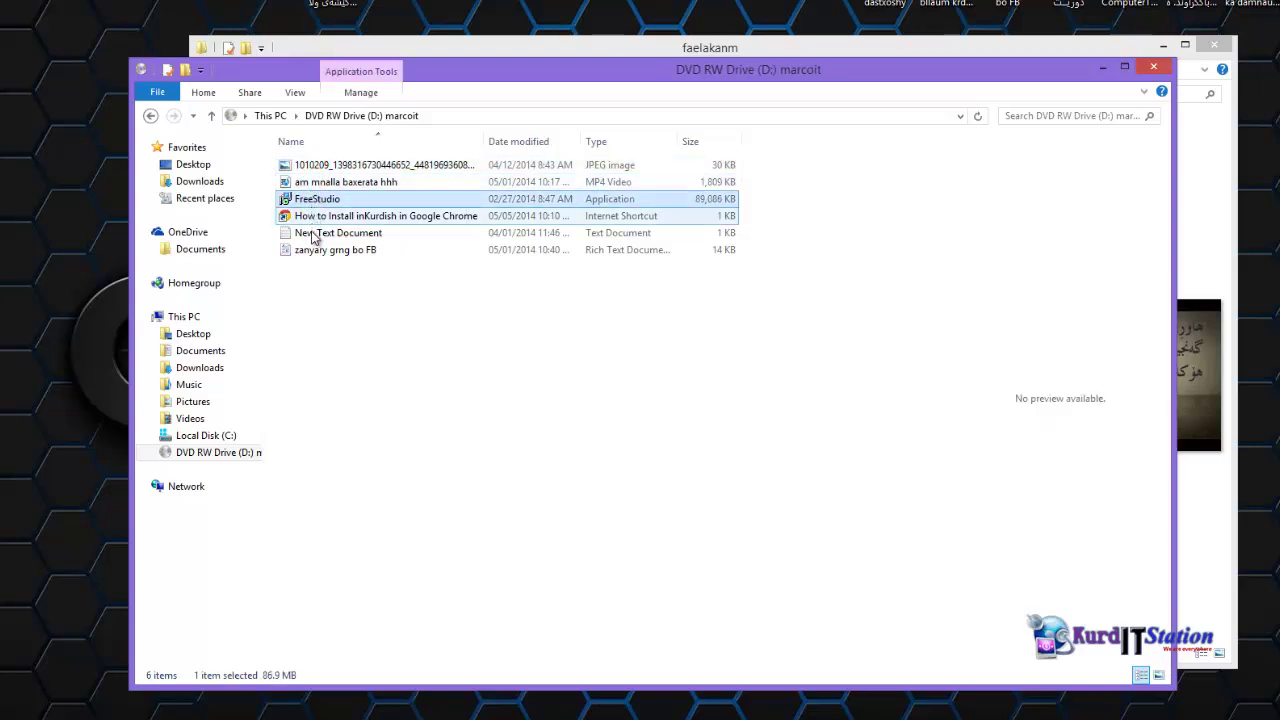
click(313, 233)
click(308, 250)
click(330, 166)
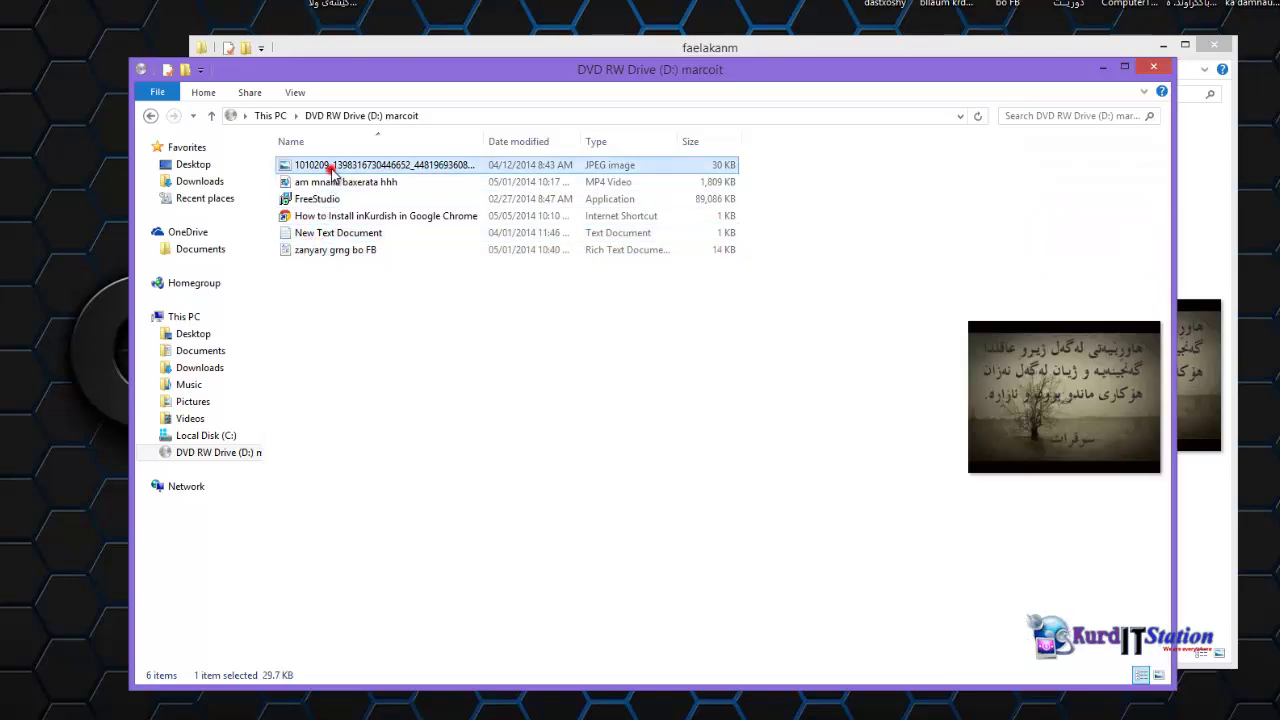
click(1152, 67)
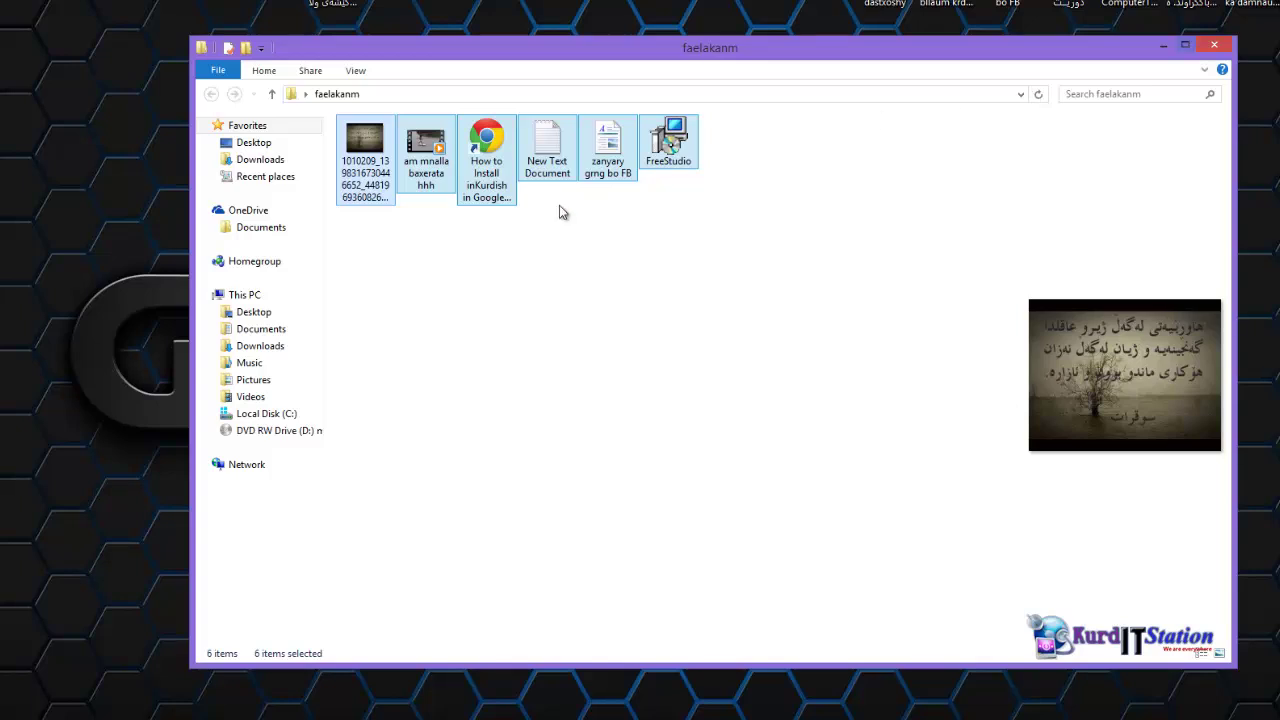
- Close the burning session of DVD RW Drive (D:) marcoit from This PC and dismiss the disc window that opens
click(258, 296)
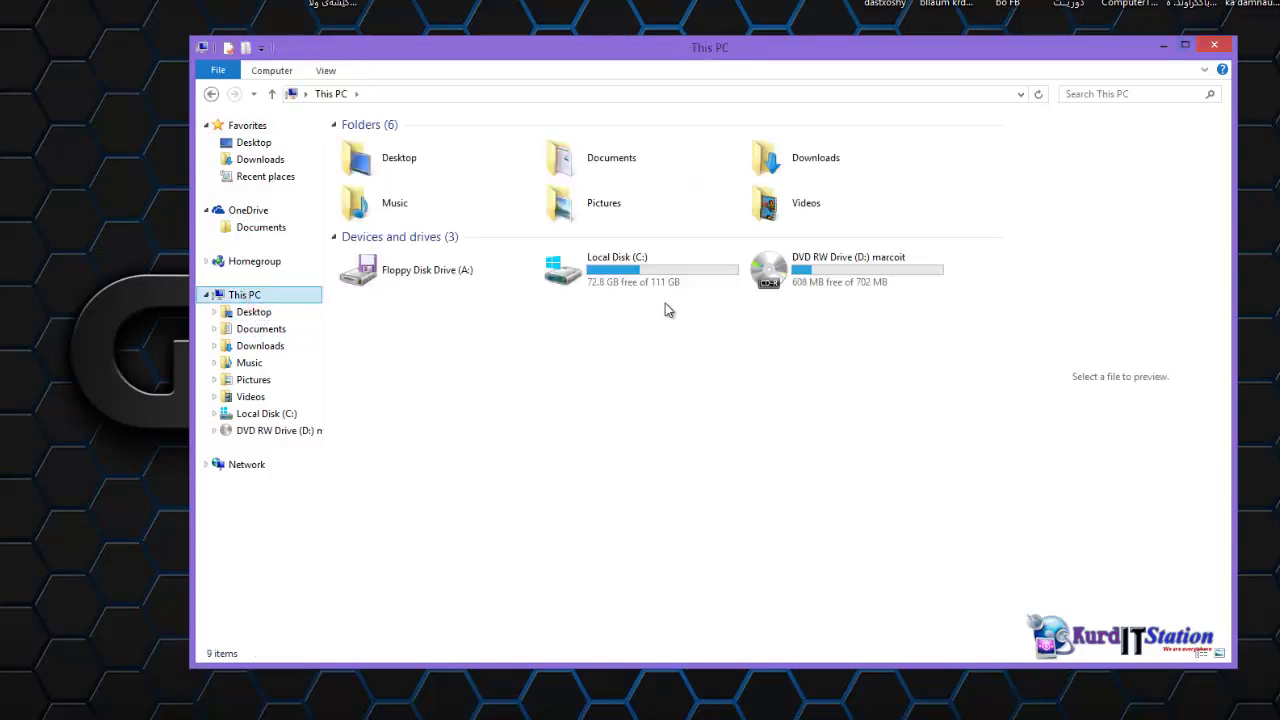
click(798, 278)
right_click(798, 278)
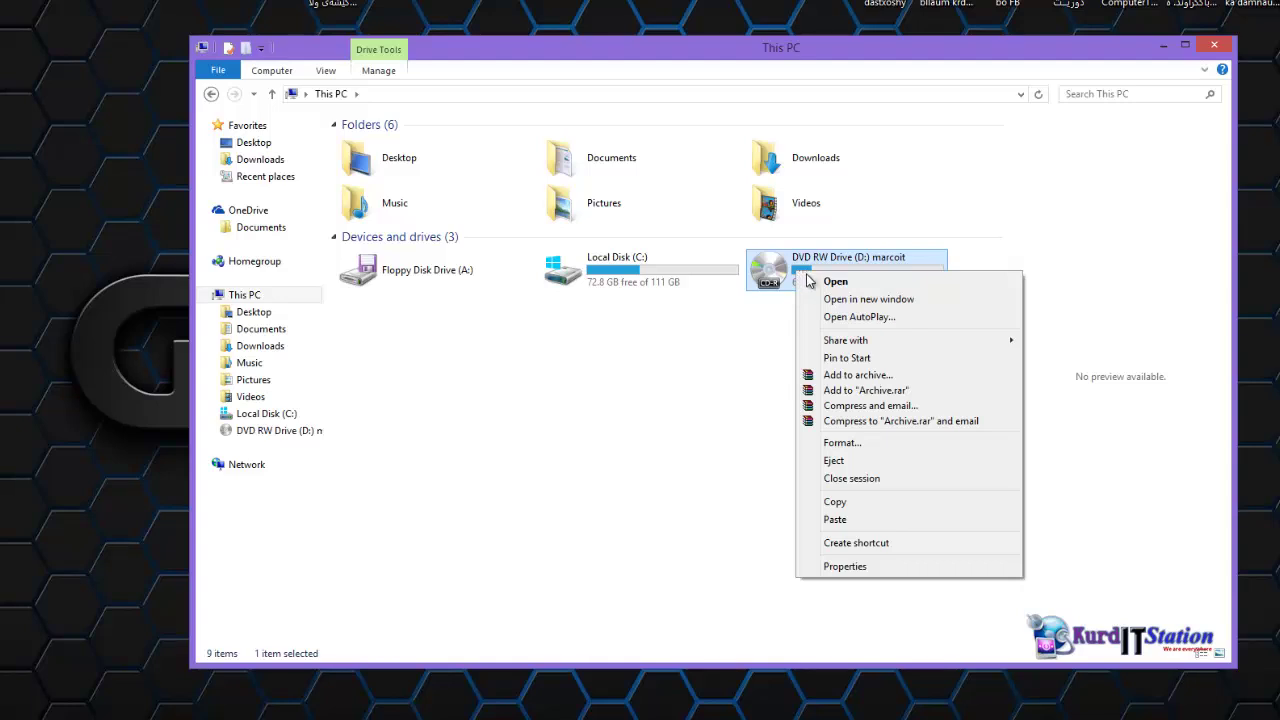
click(848, 476)
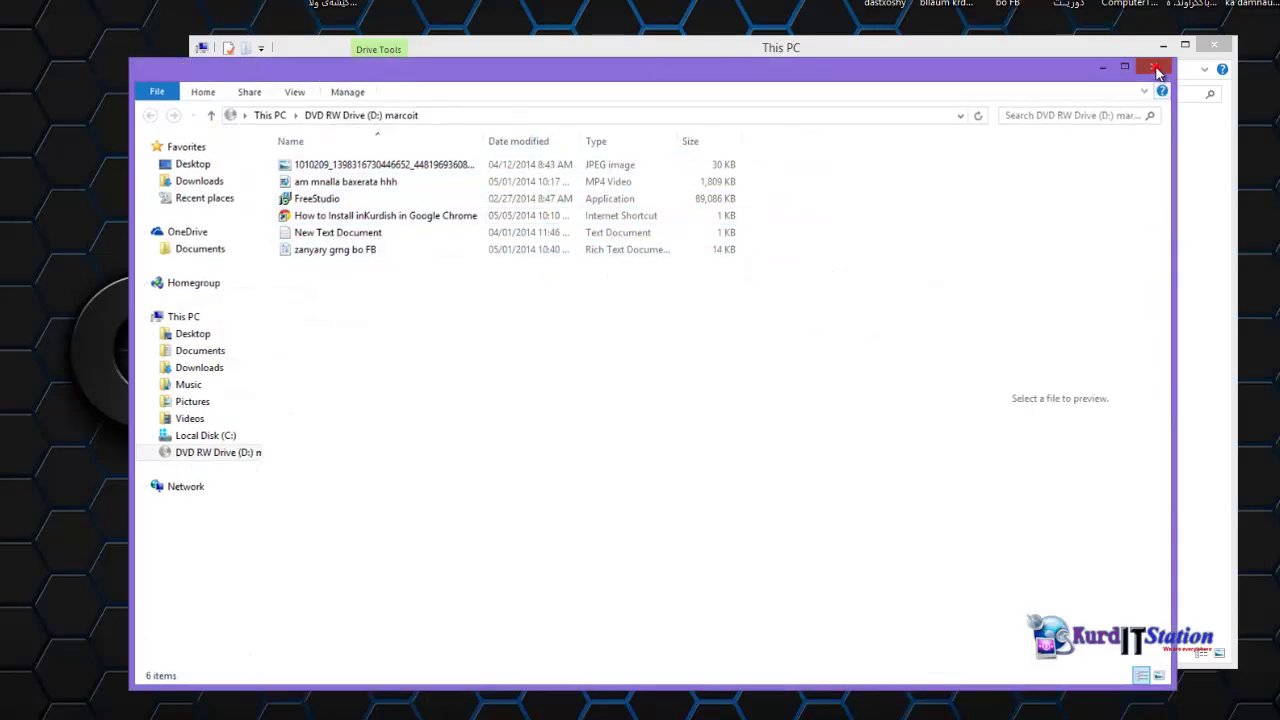
click(1154, 68)
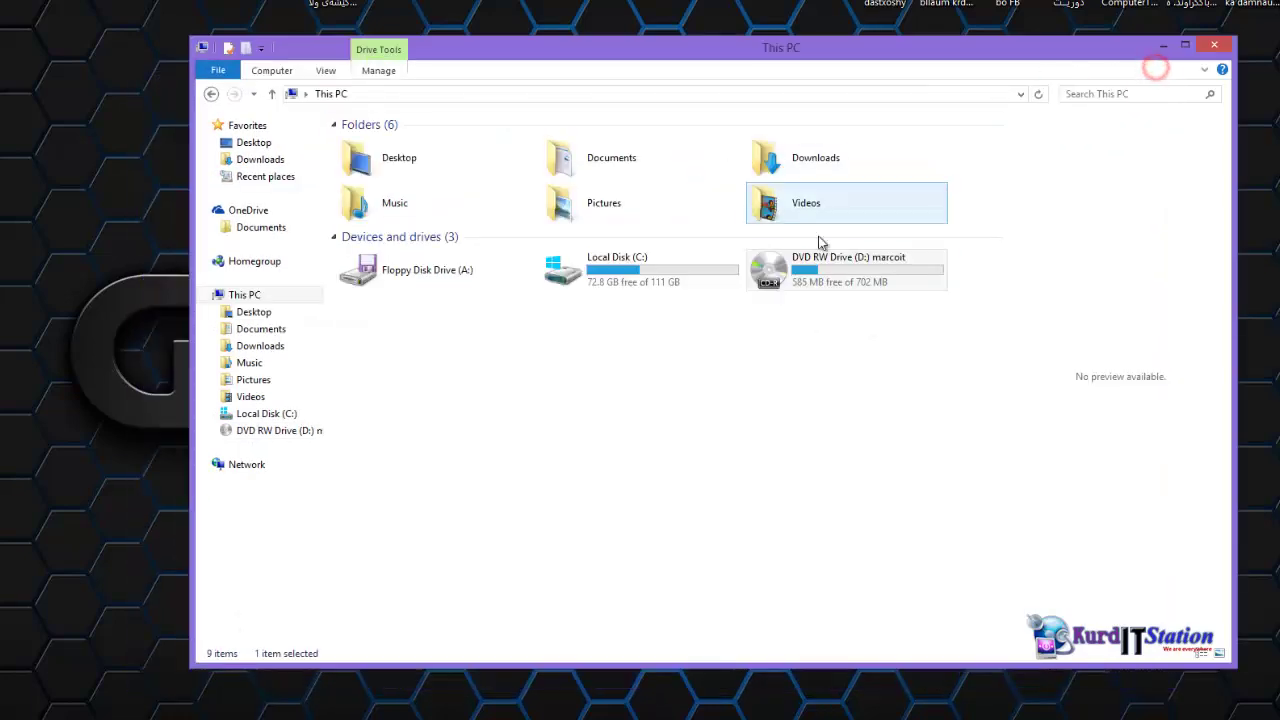
- Check the used and free space in the marcoit disc's properties, then close them
right_click(856, 283)
click(902, 577)
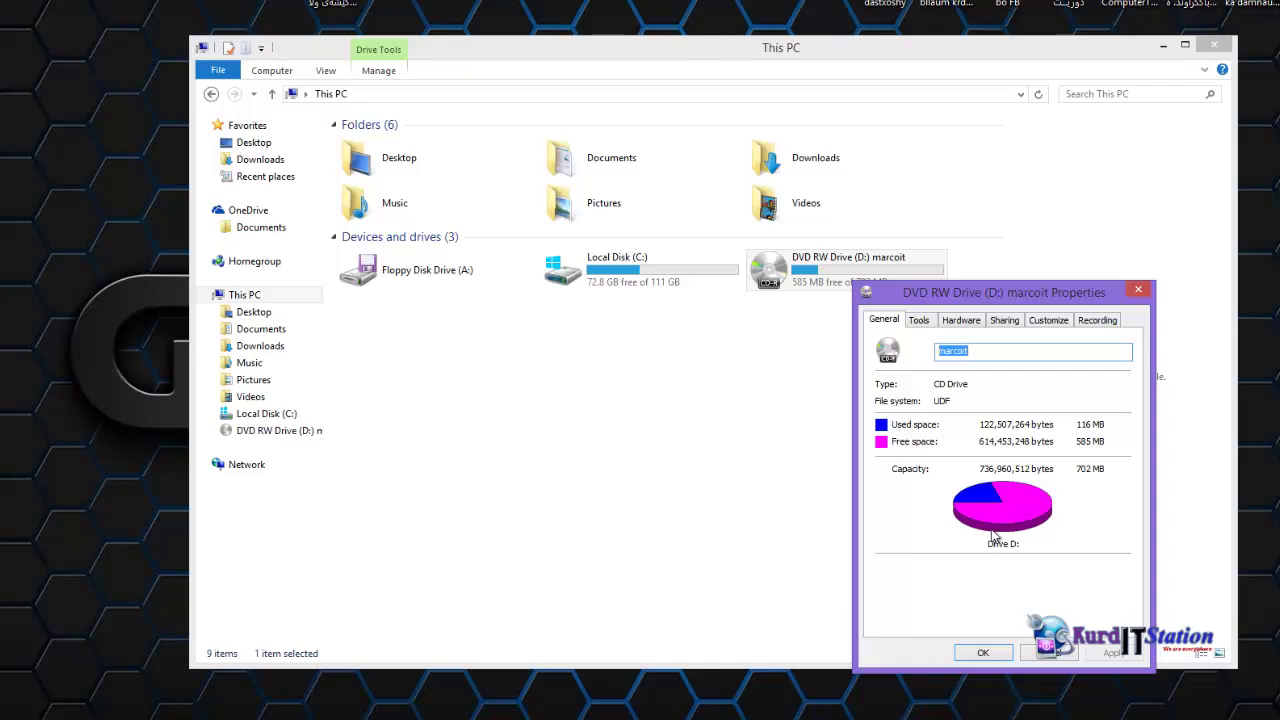
click(1139, 292)
- Open the marcoit disc and view its JPEG image to verify the burned copy, then close the viewer
double_click(827, 283)
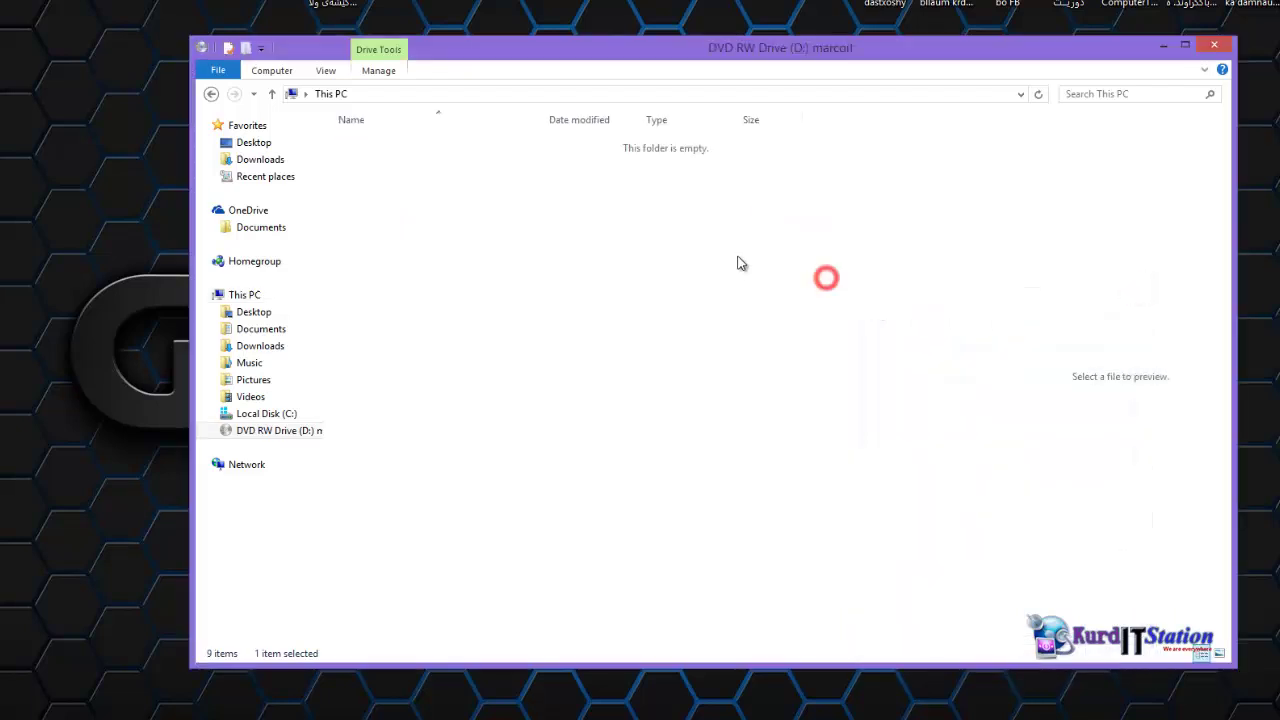
double_click(366, 143)
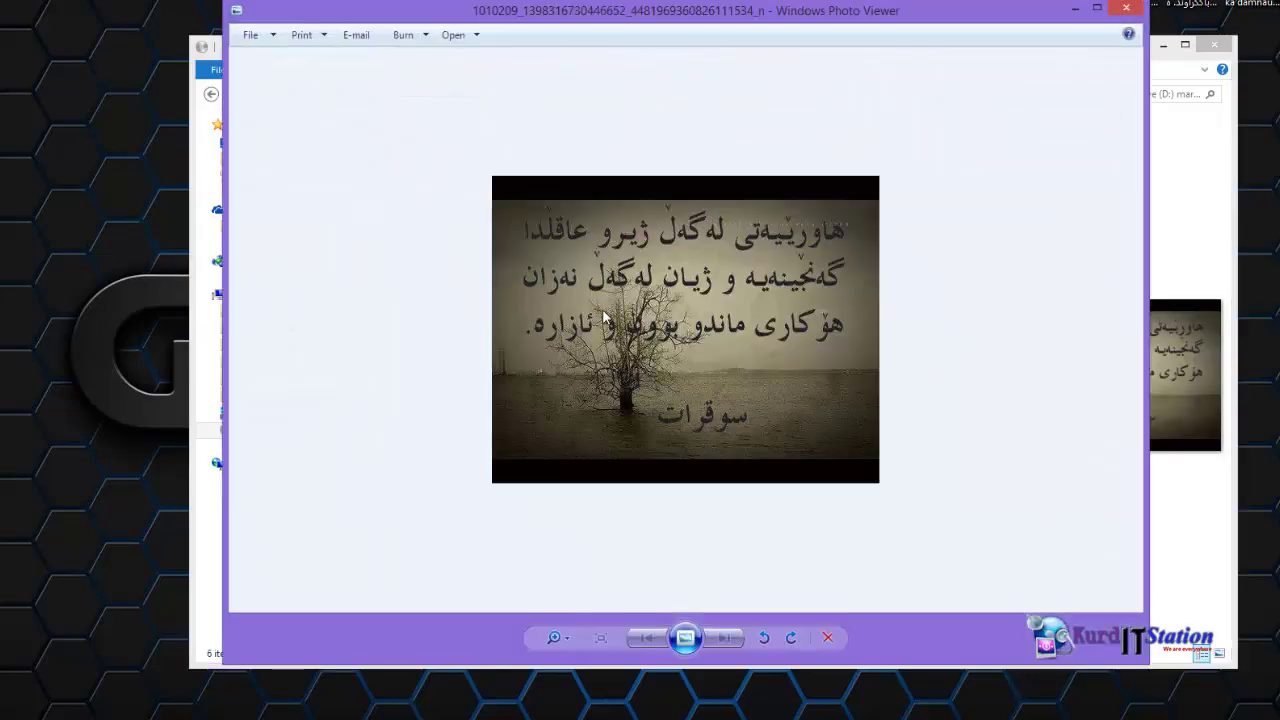
click(1127, 9)
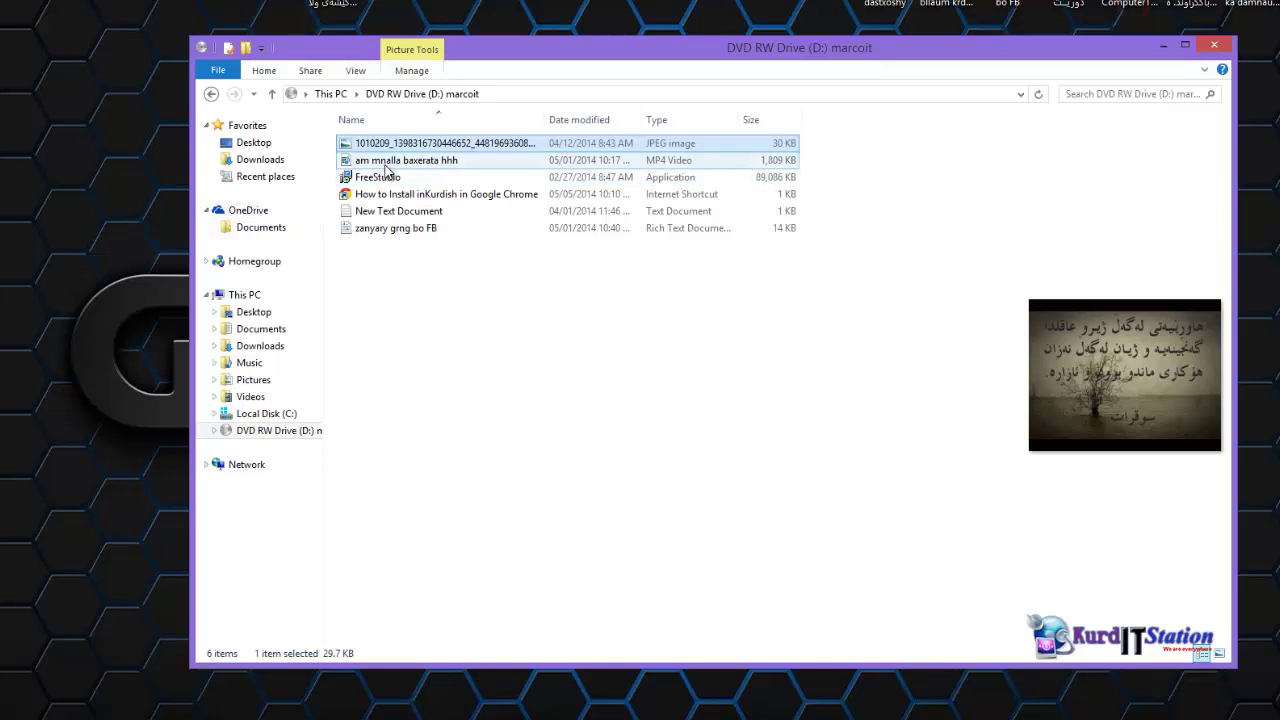
- Preview the am mnalla baxerata hhh MP4 video on the disc, then return to This PC and eject the marcoit disc
click(385, 165)
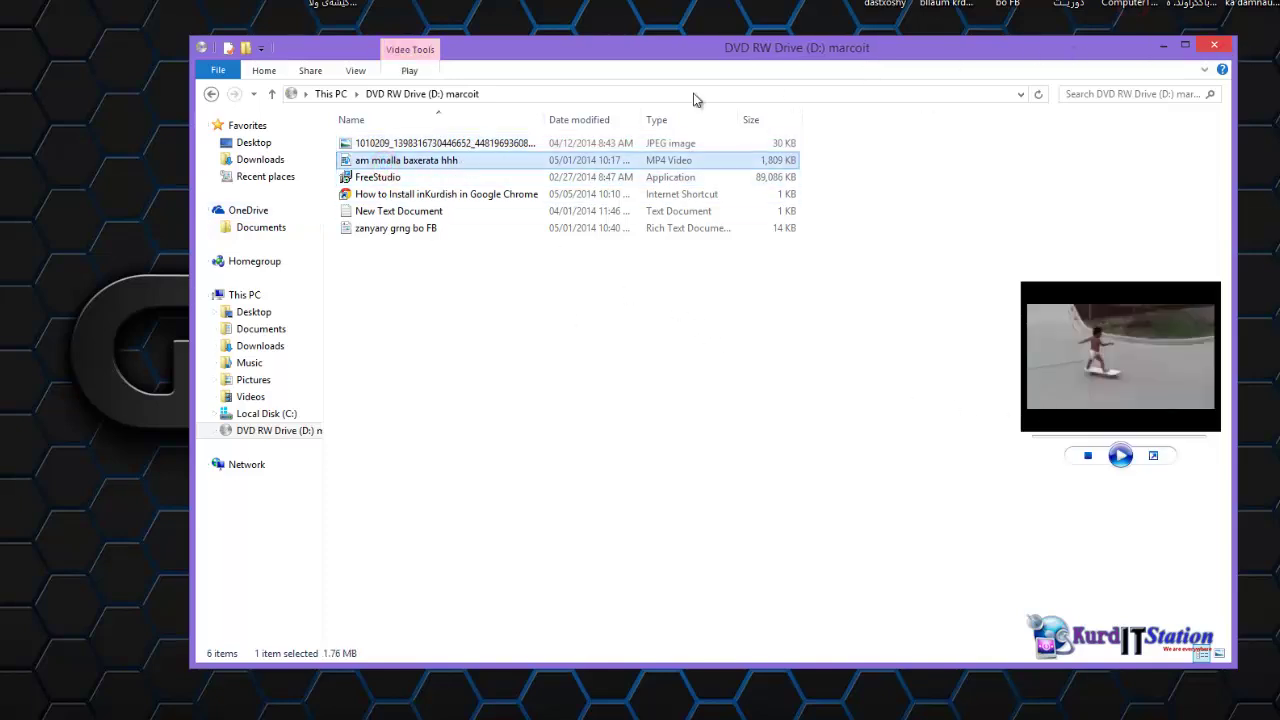
click(211, 93)
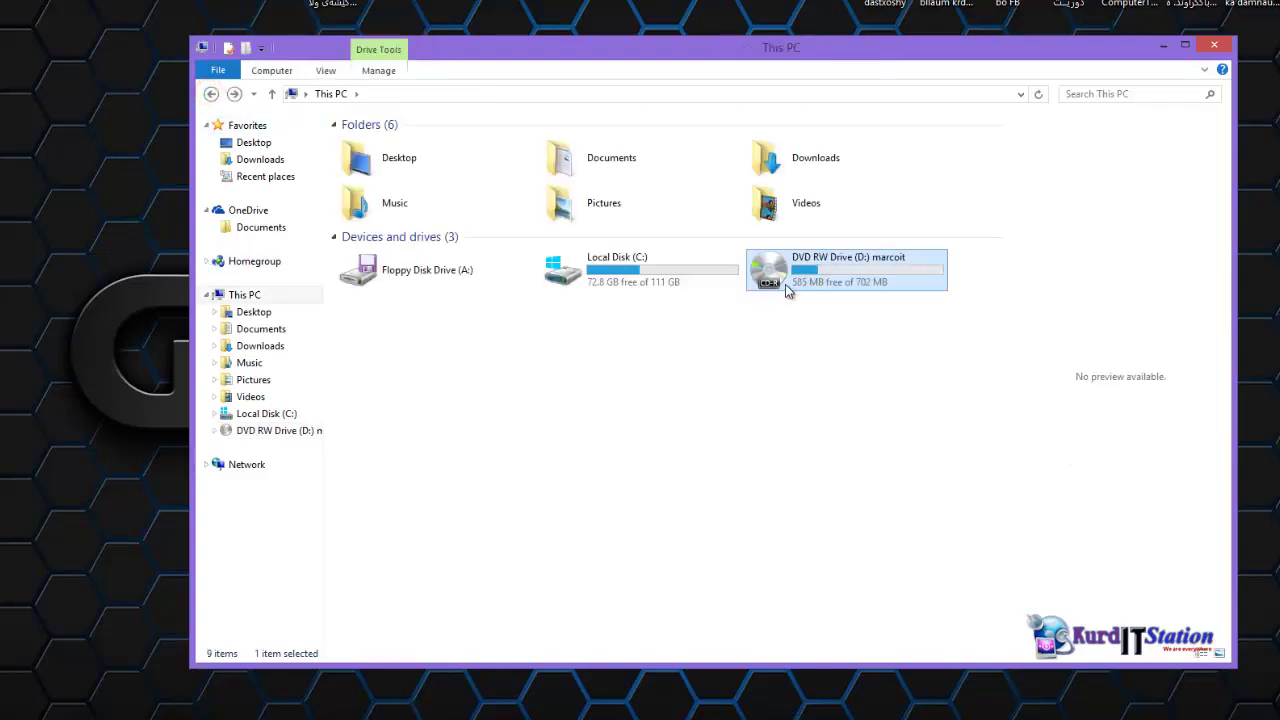
right_click(786, 285)
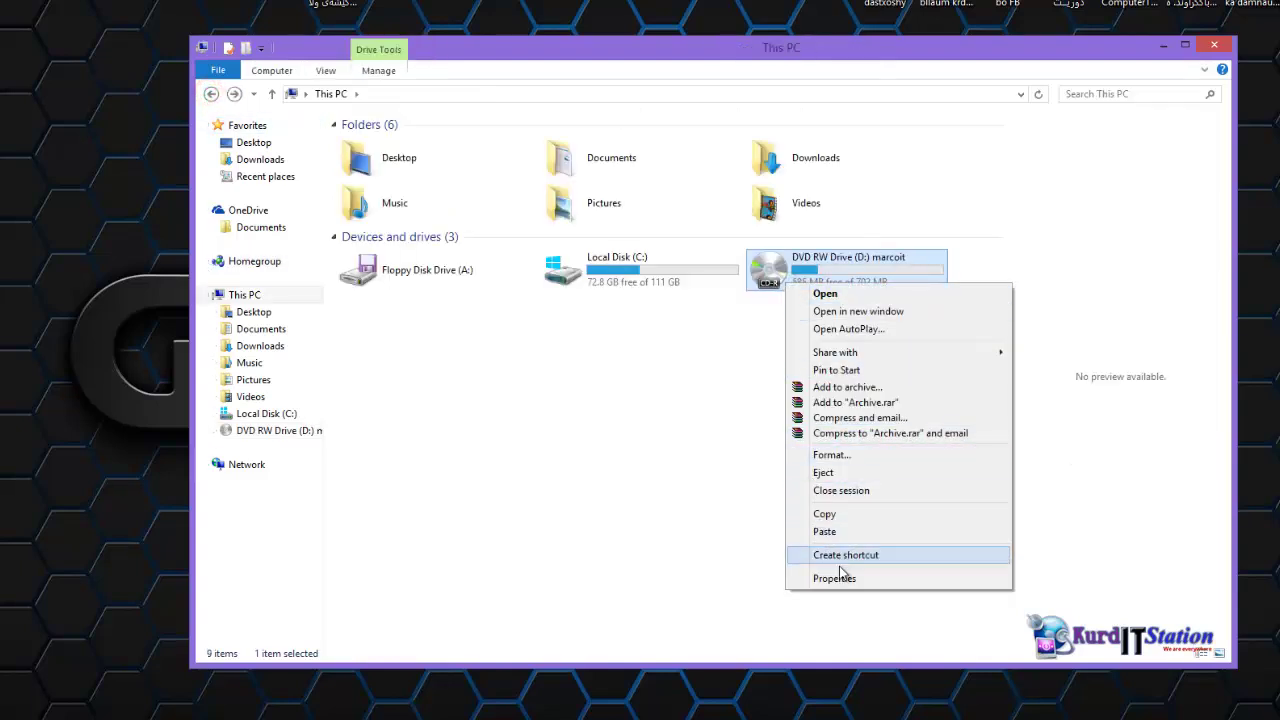
click(830, 472)
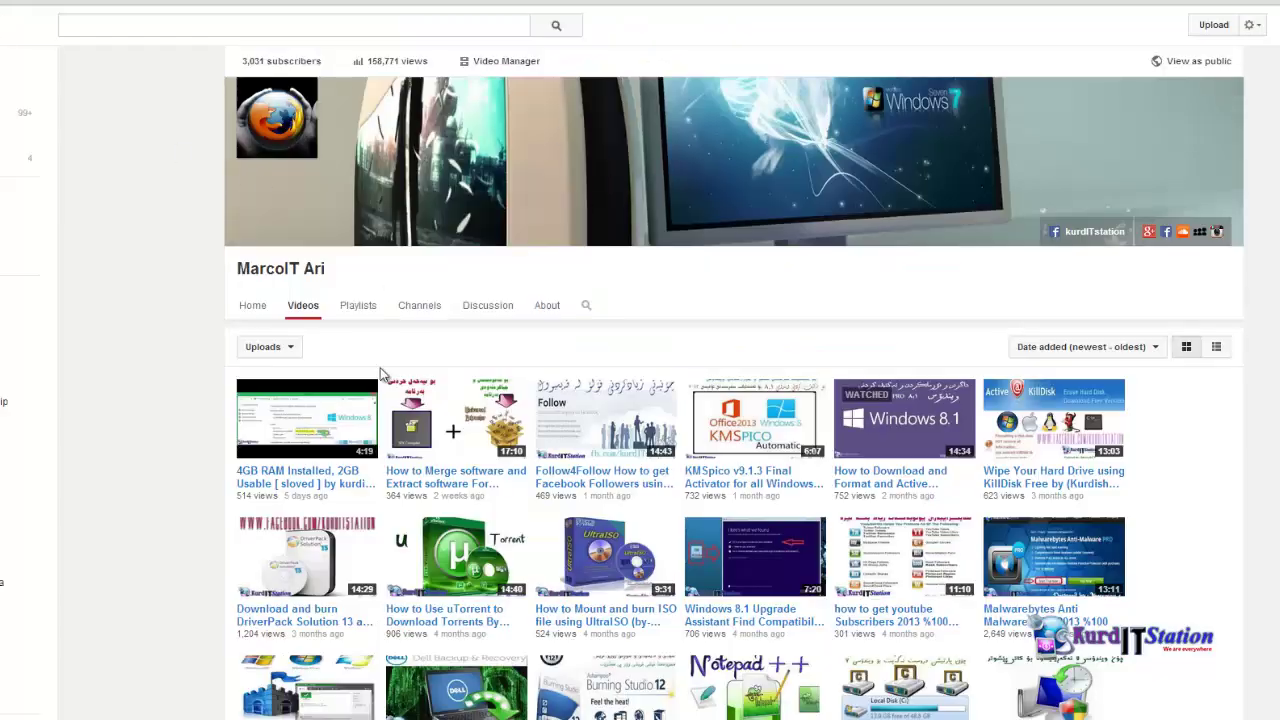
- Browse the YouTube channel's uploaded videos and the posts on the KurdITstation Facebook page
scroll(380, 380, down, 6)
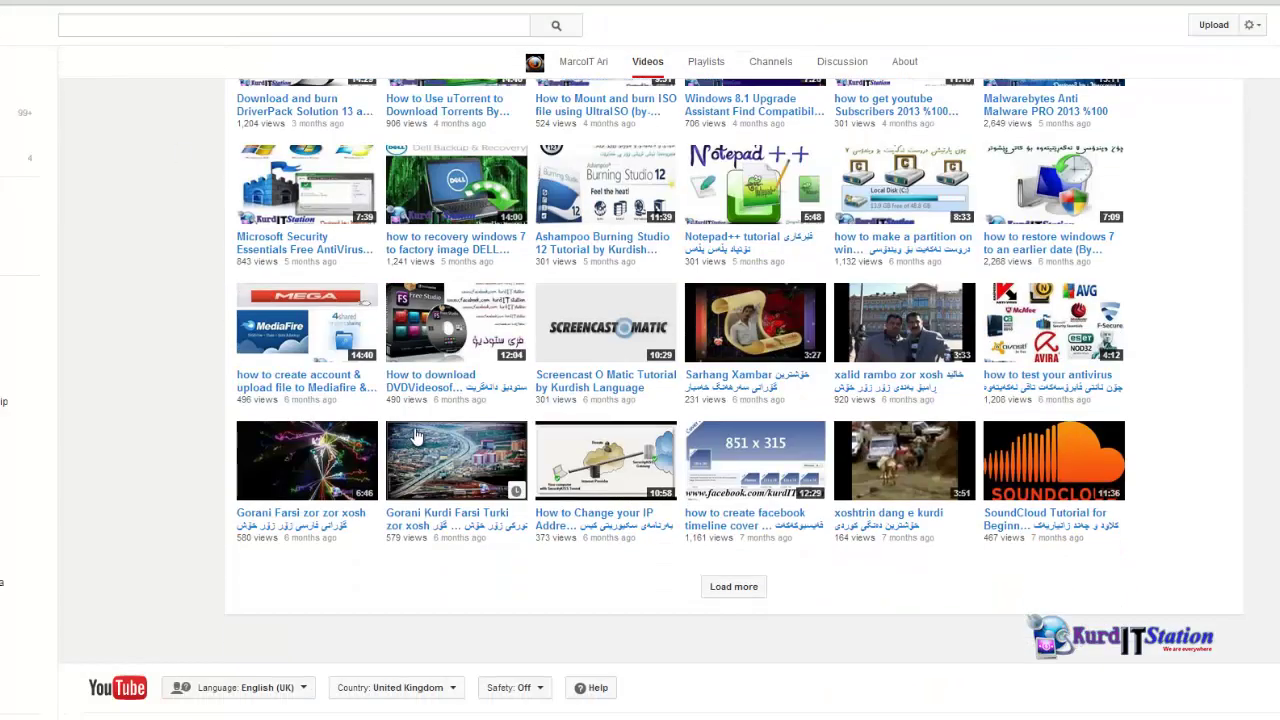
scroll(418, 430, up, 4)
scroll(418, 430, up, 2)
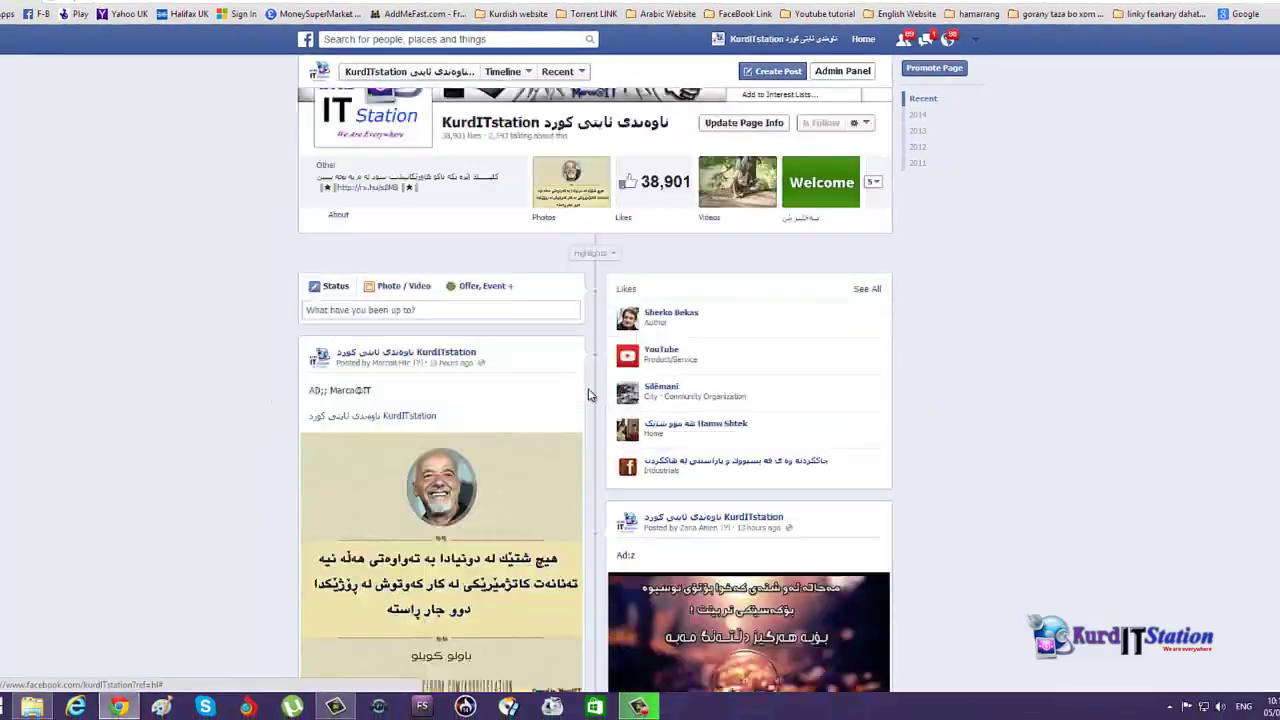
scroll(588, 400, down, 5)
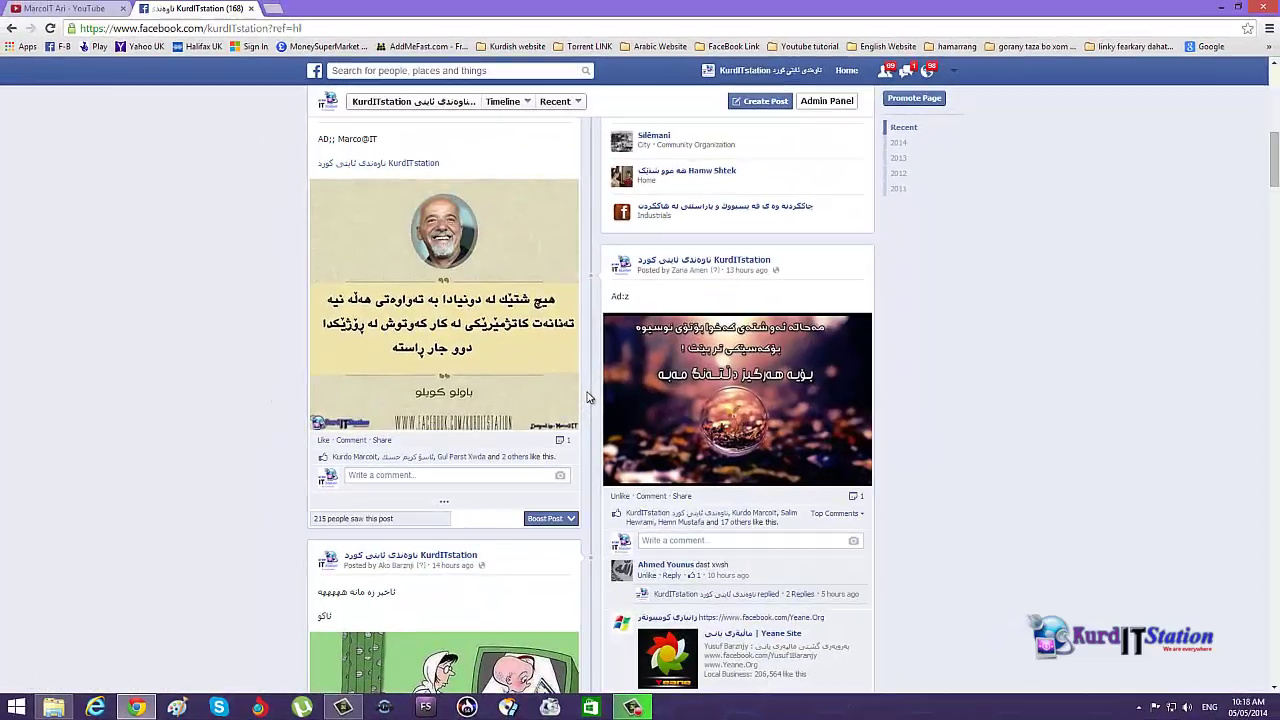
scroll(588, 397, down, 3)
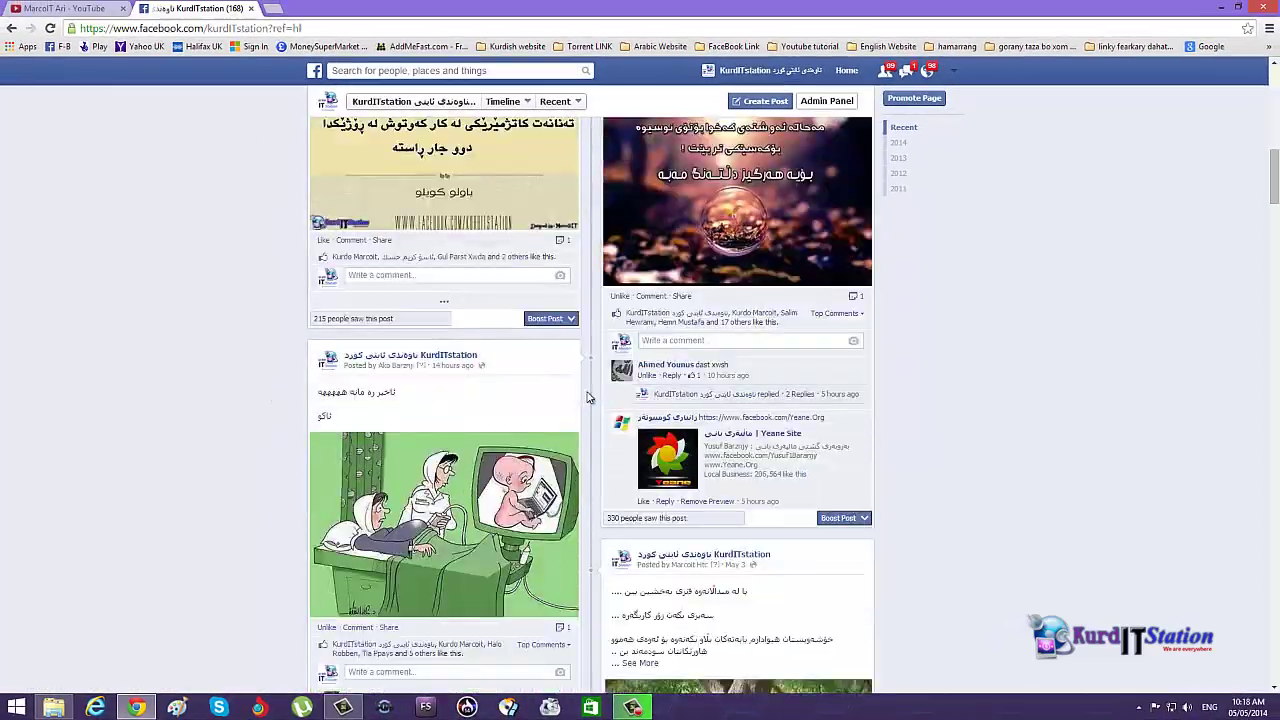
scroll(588, 397, up, 8)
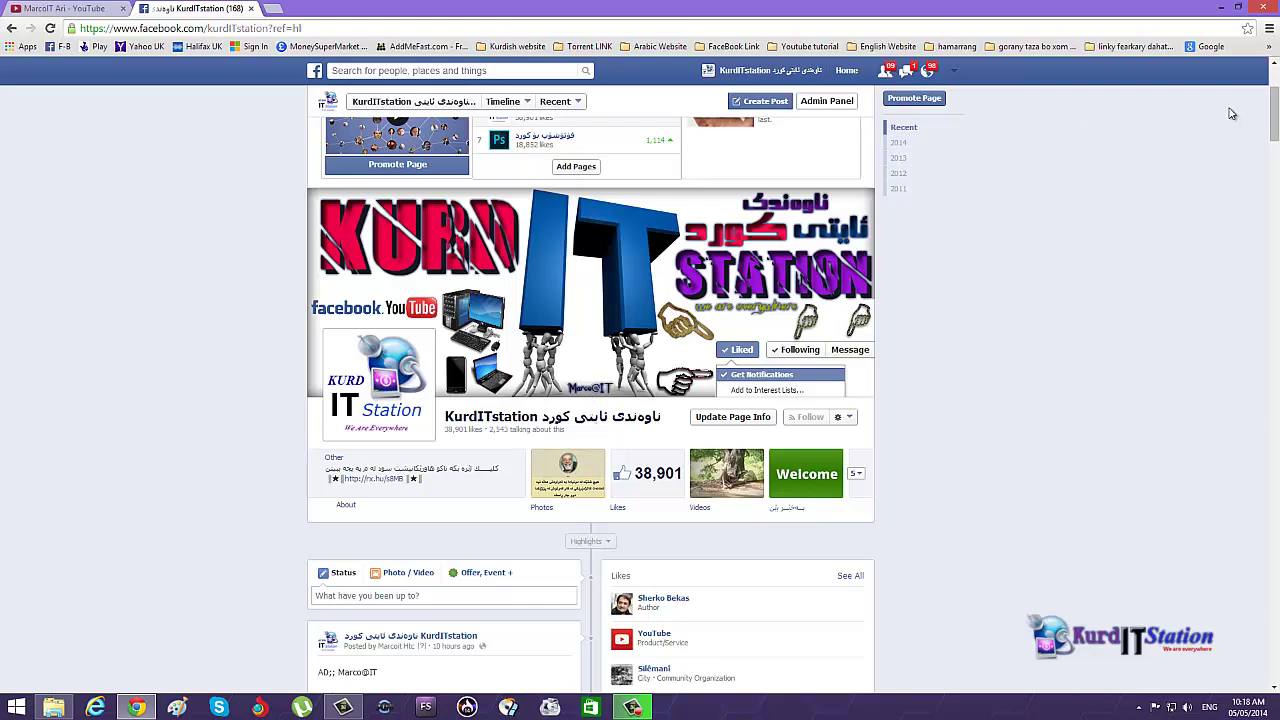
- Clear the browser and This PC windows off the desktop and move the loose folder into the upper row of icons
click(1221, 9)
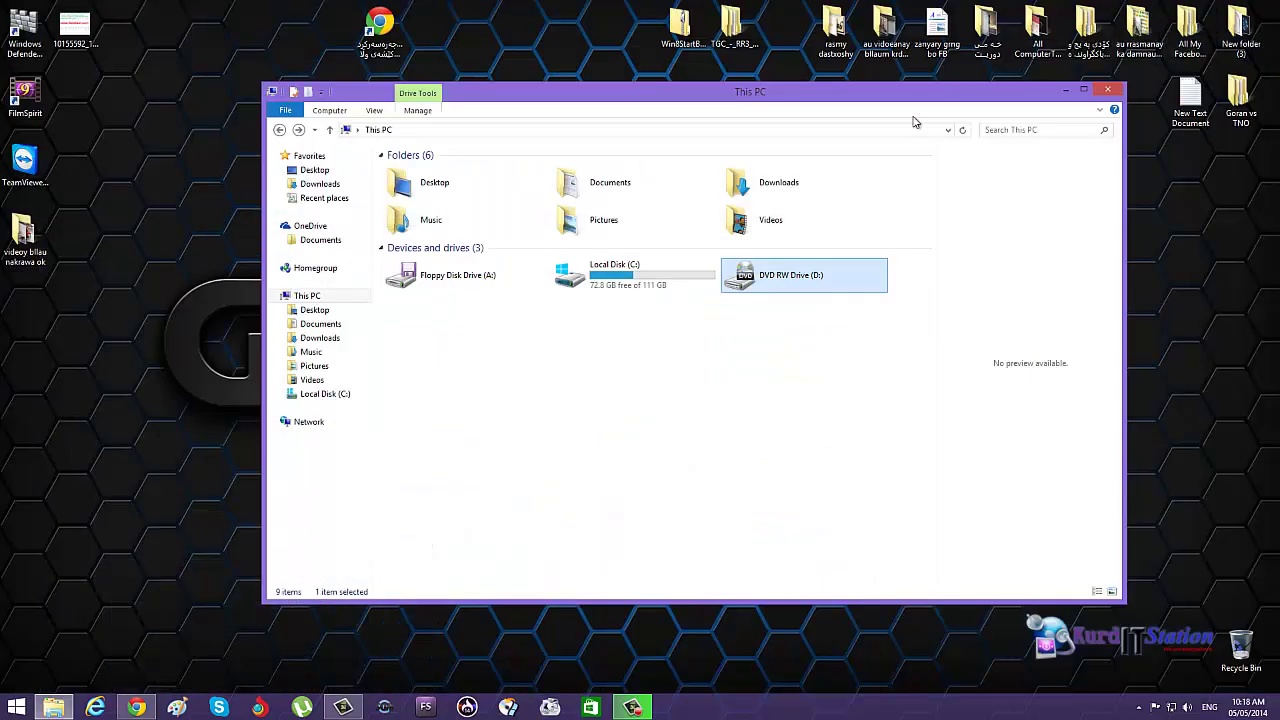
click(1111, 92)
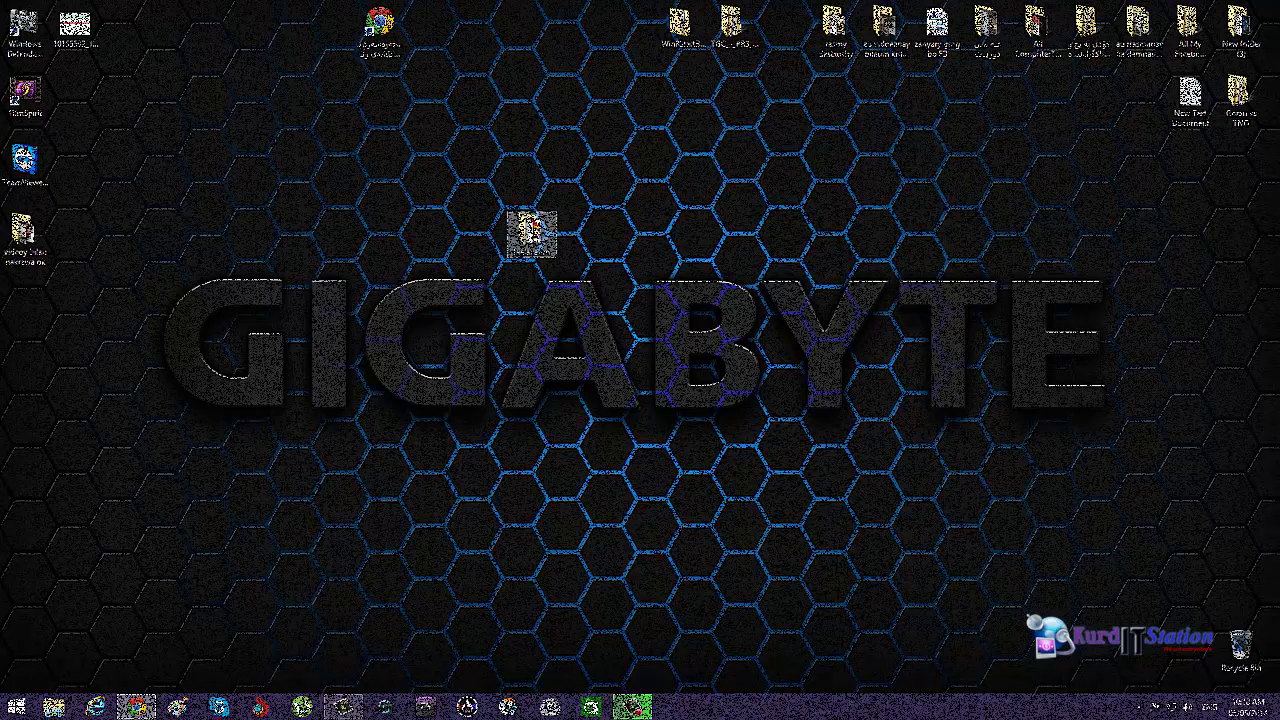
drag(531, 233, 582, 28)
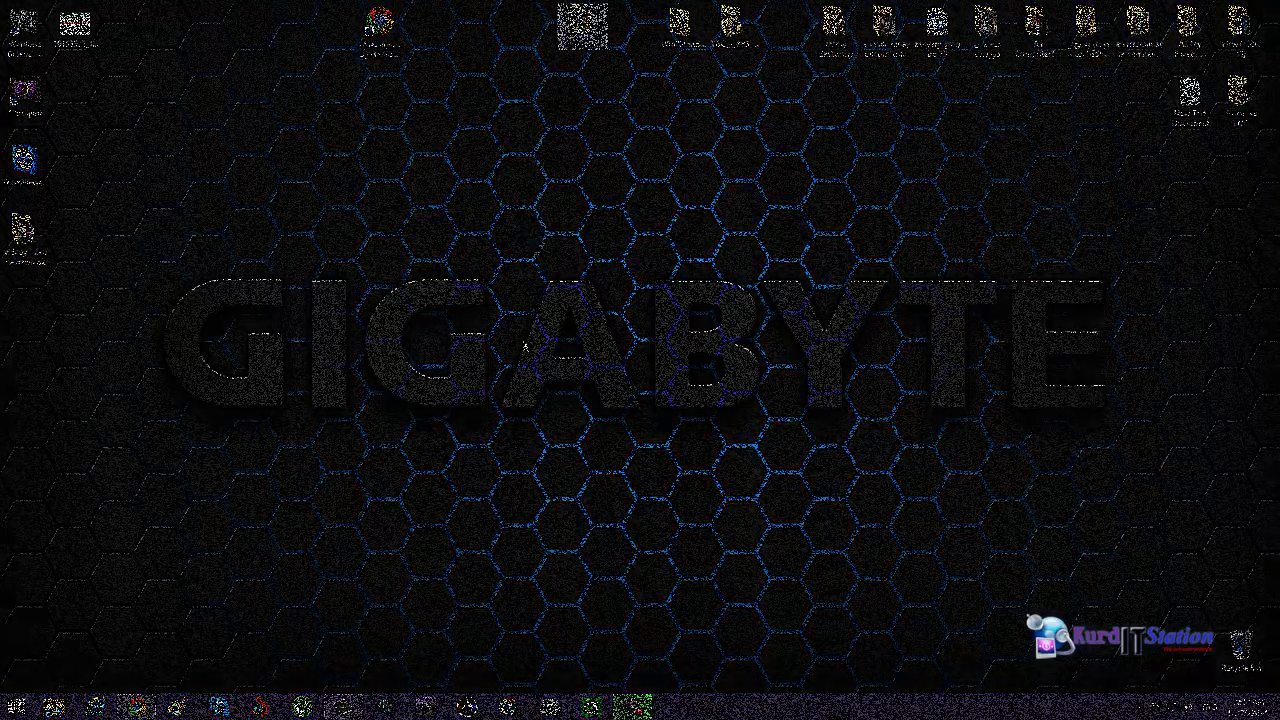